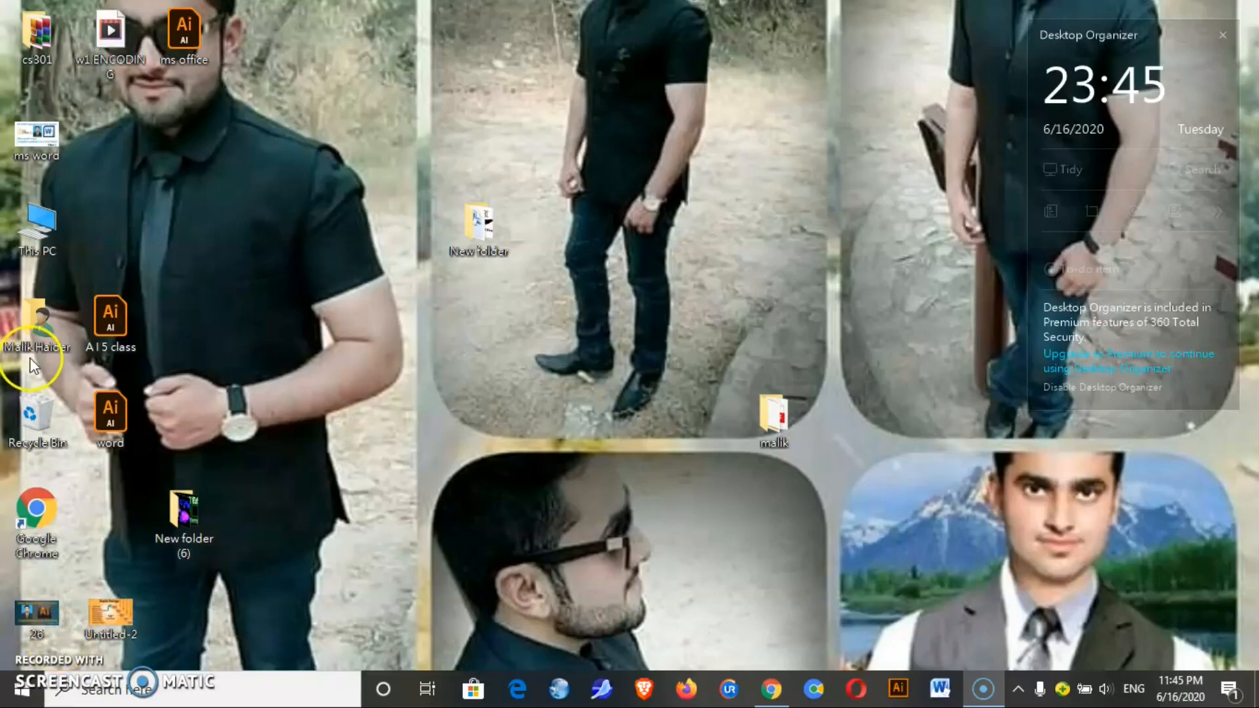
Open the ms word picture from the desktop, and start Microsoft Word in a maximized window with its activation wizard dismissed.
{"action": "double_click", "coordinate": [29, 136]}
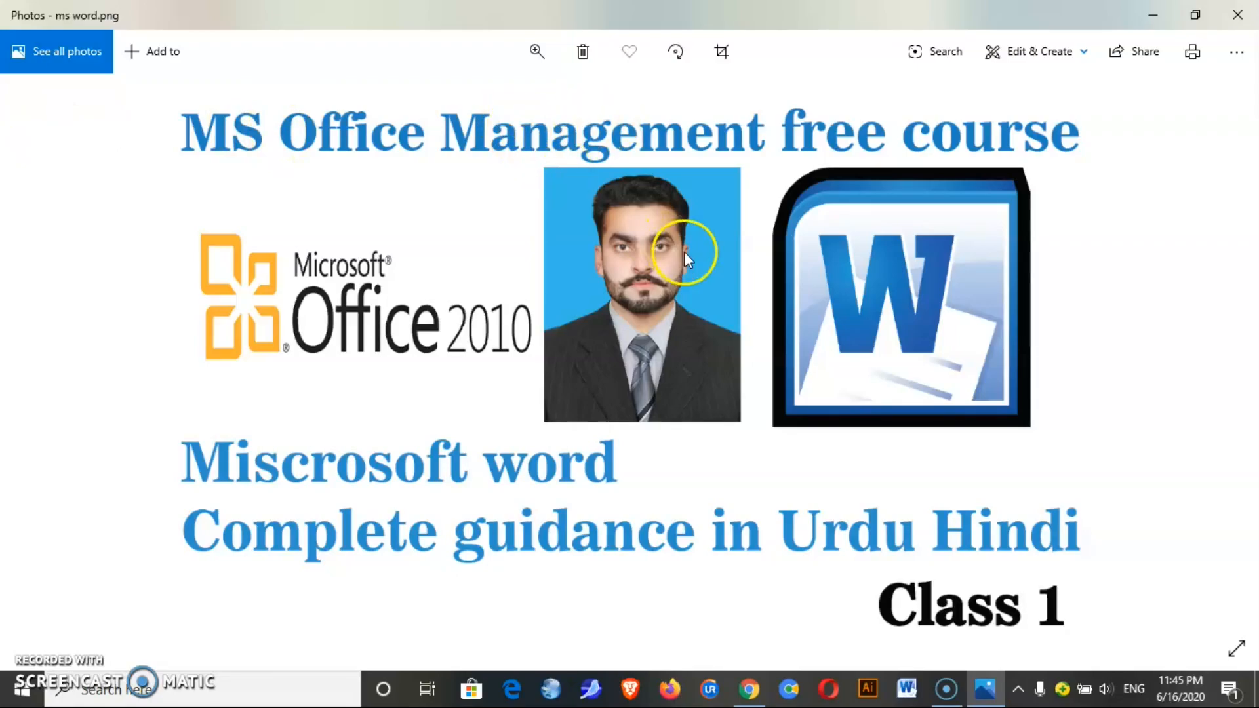
{"action": "left_click", "coordinate": [905, 688]}
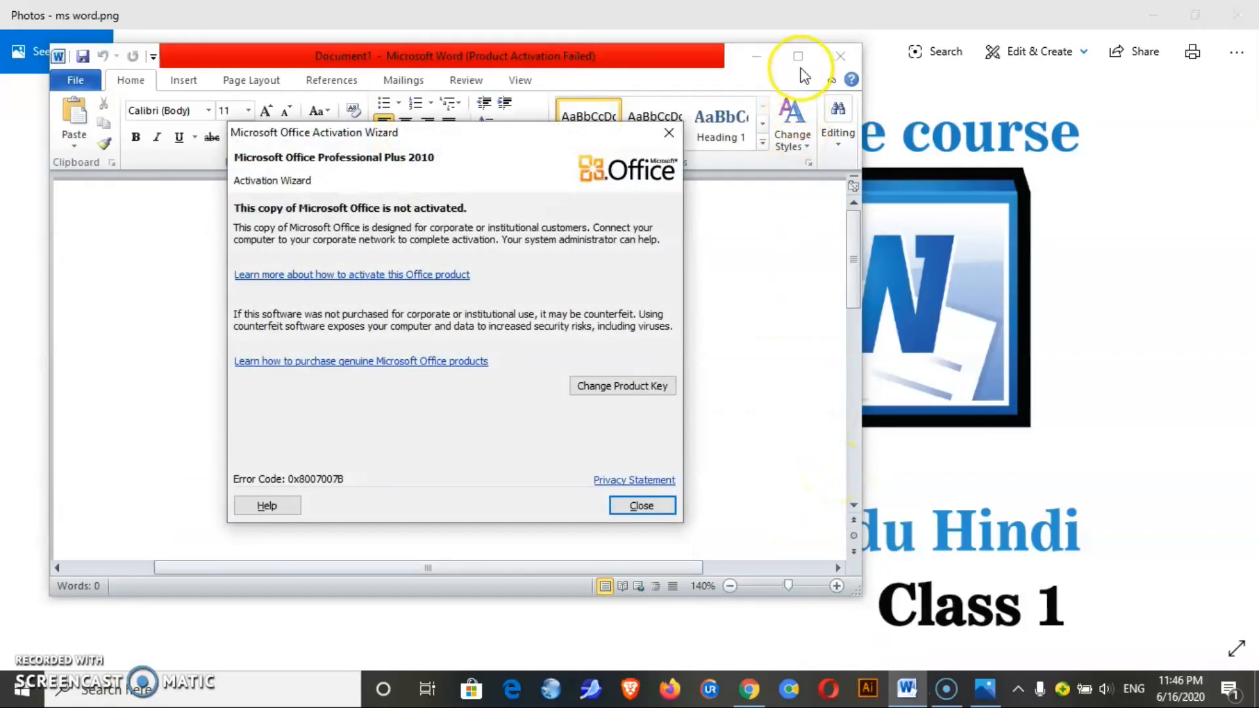
{"action": "left_click", "coordinate": [668, 132]}
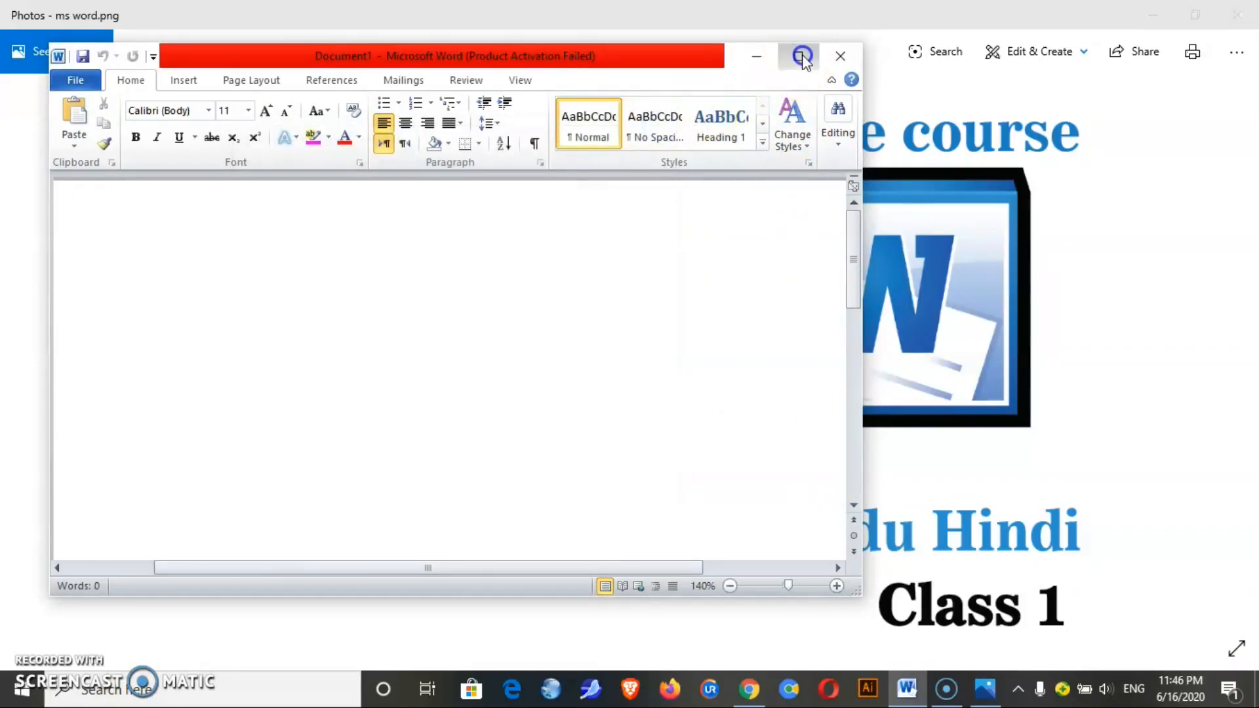
{"action": "left_click", "coordinate": [801, 56]}
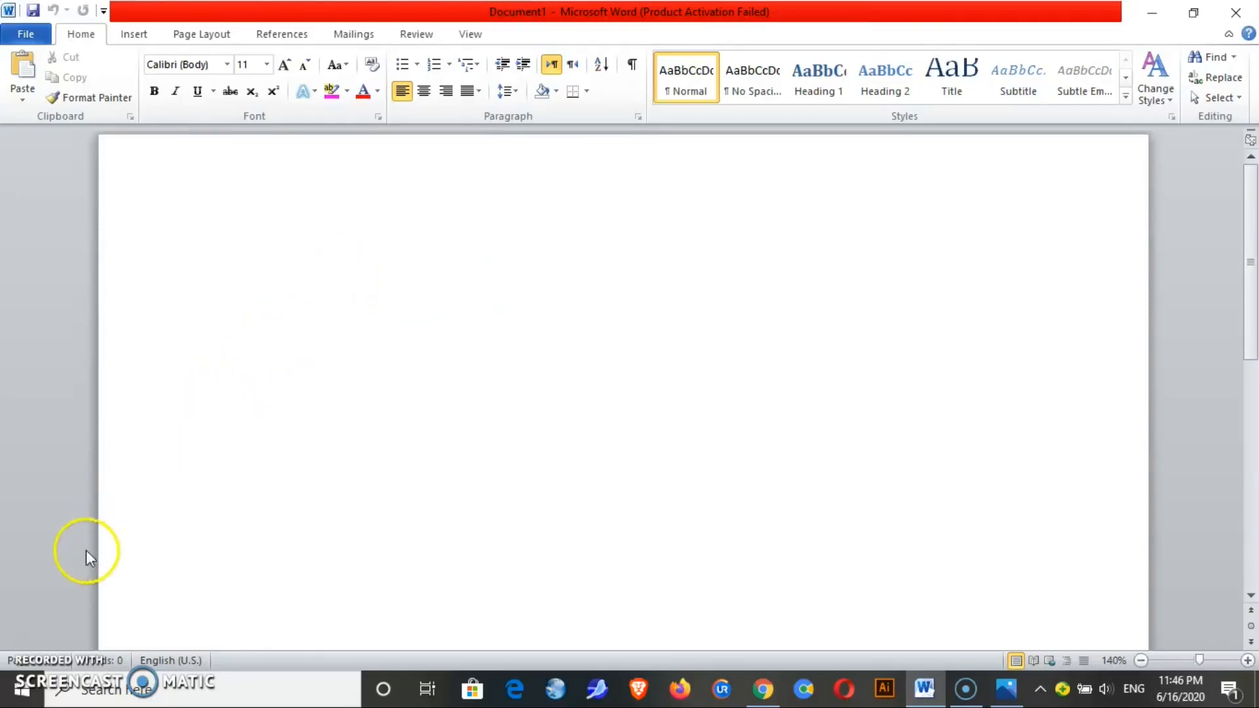
Enter the text AHLP TECH at the beginning of the blank document.
{"action": "left_click", "coordinate": [344, 274]}
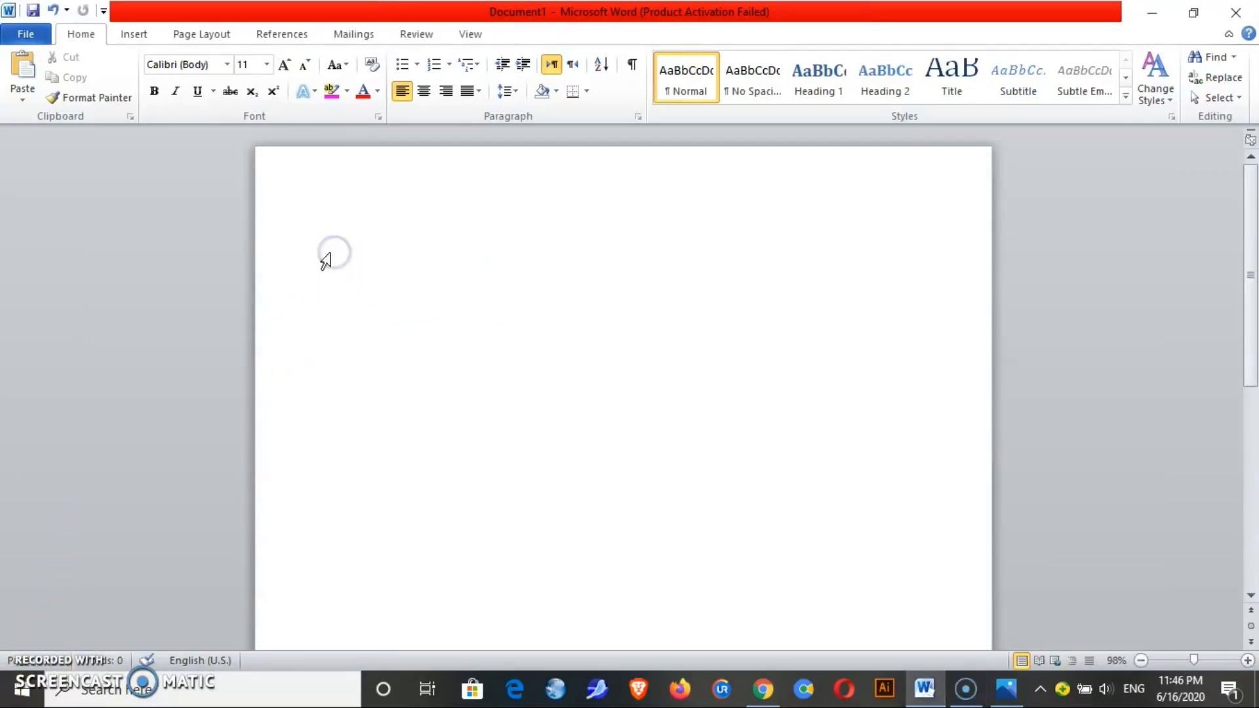
{"action": "left_click", "coordinate": [338, 247]}
{"action": "type", "text": "AHLP "}
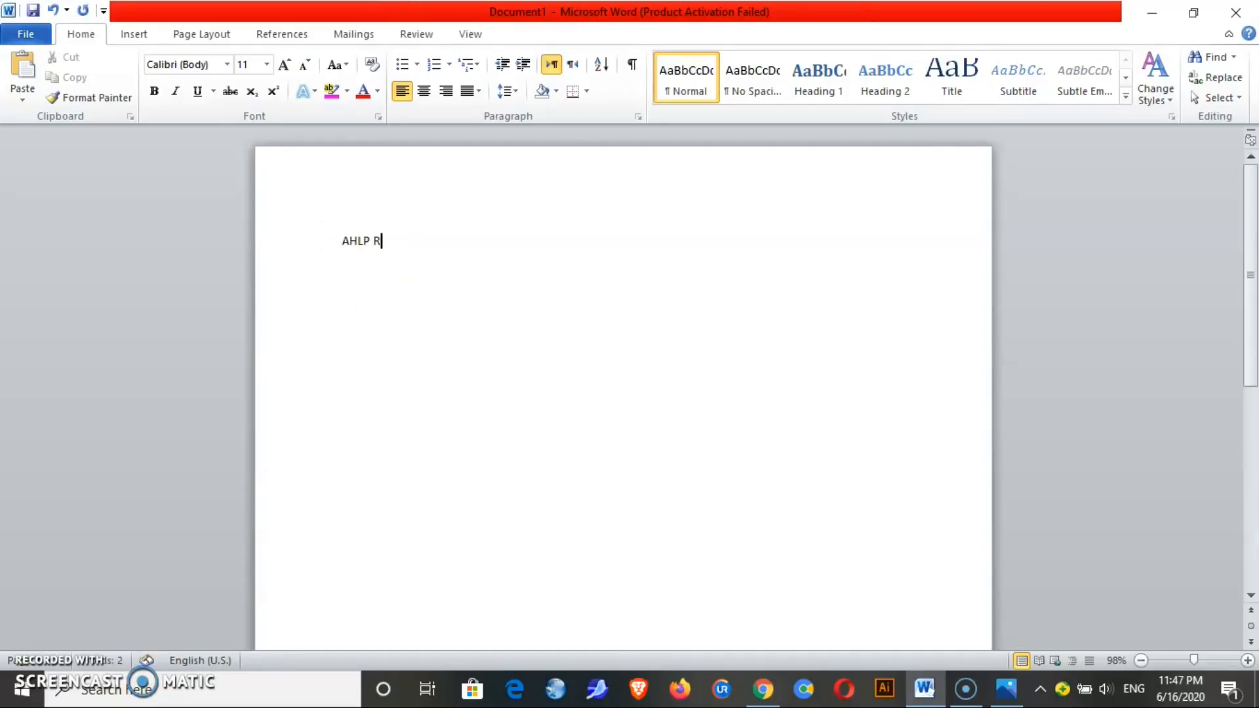
{"action": "type", "text": "TECH"}
Select AHLP TECH character by character from its end, and select all of the document's text after clearing that selection.
{"action": "key", "text": "shift+Left"}
{"action": "key", "text": "shift+Left"}
{"action": "key", "text": "shift+Left"}
{"action": "key", "text": "shift+Left"}
{"action": "key", "text": "shift+Left"}
{"action": "key", "text": "shift+Left"}
{"action": "key", "text": "shift+Left"}
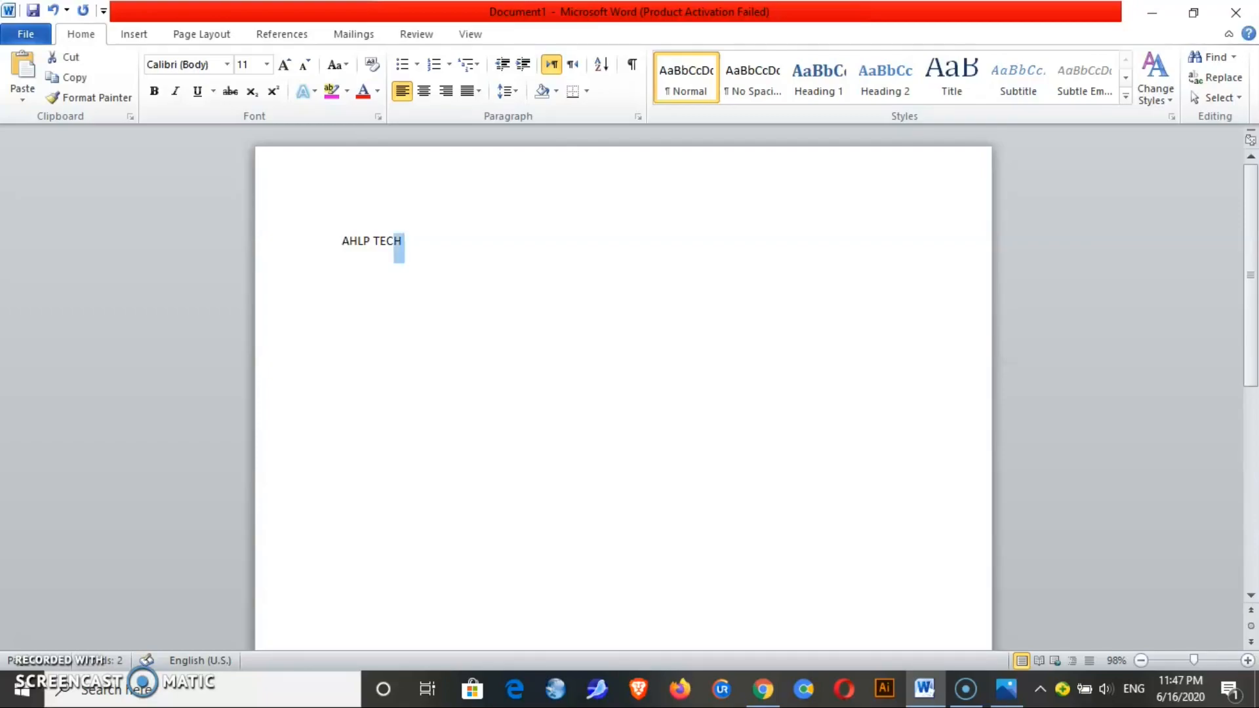
{"action": "key", "text": "shift+Left"}
{"action": "key", "text": "shift+Left"}
{"action": "key", "text": "shift+Left"}
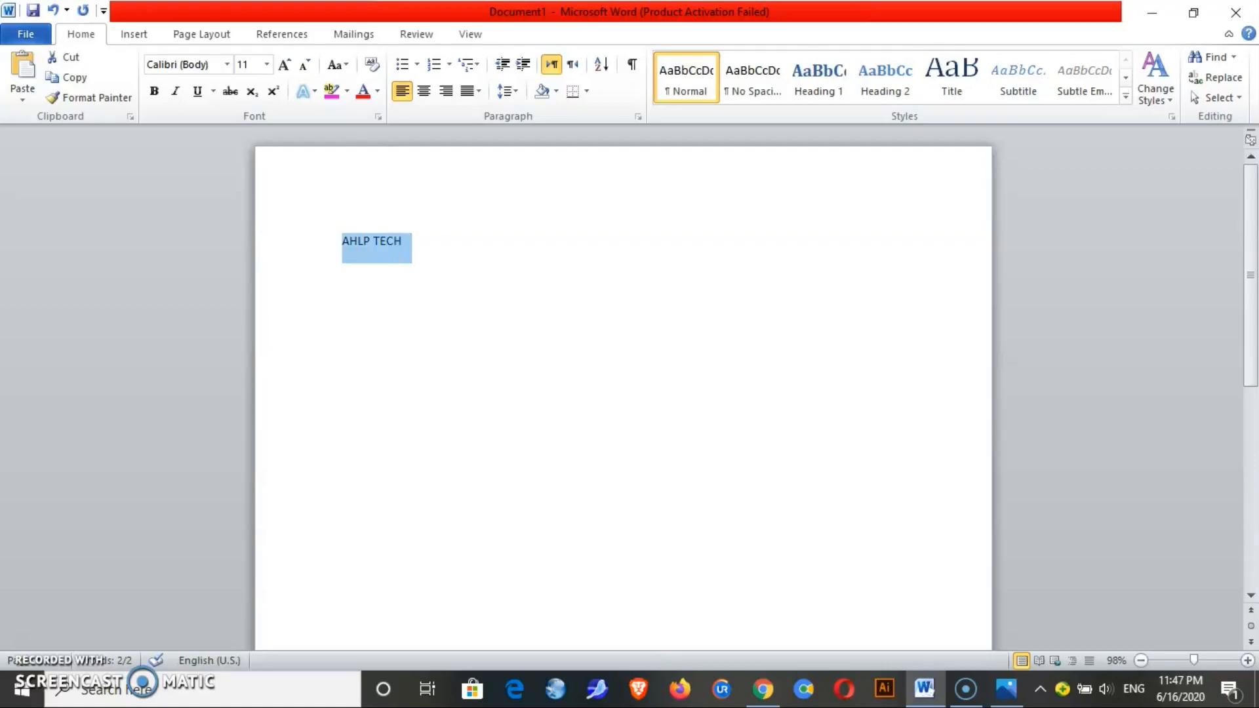
{"action": "key", "text": "Right"}
{"action": "key", "text": "ctrl+a"}
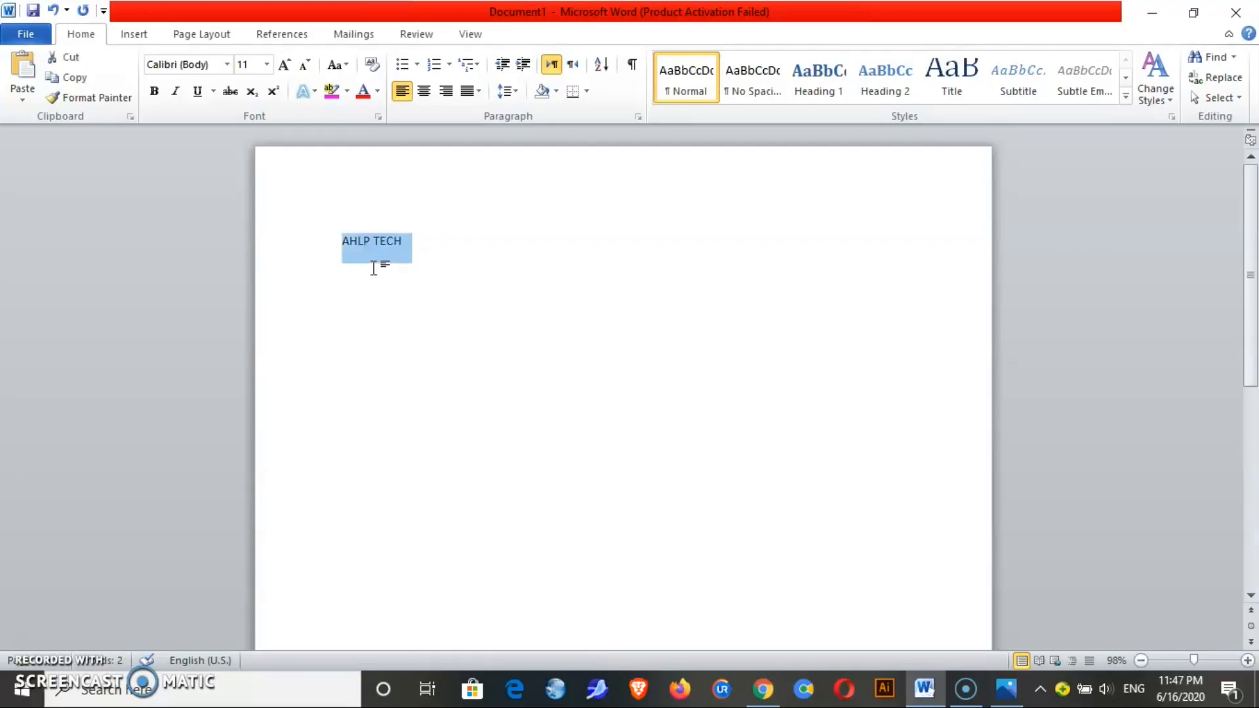
{"action": "key", "text": "Right"}
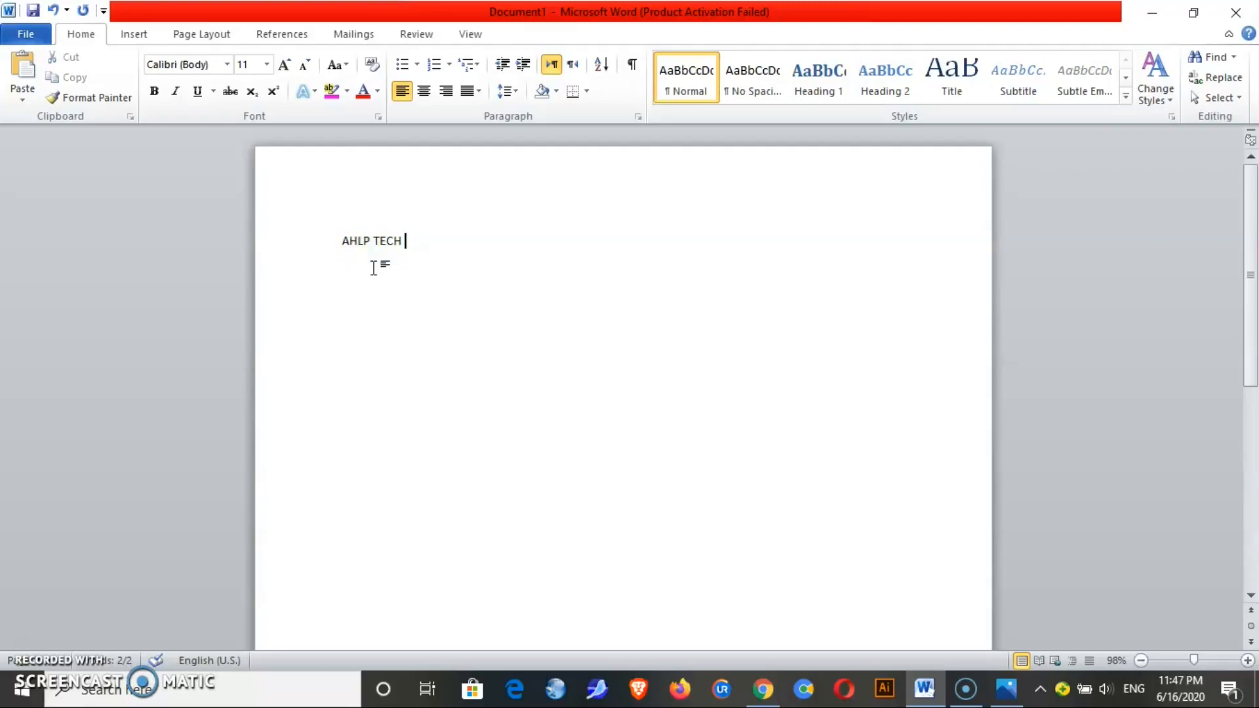
Select only the word TECH in the line of text.
{"action": "left_click", "coordinate": [403, 242]}
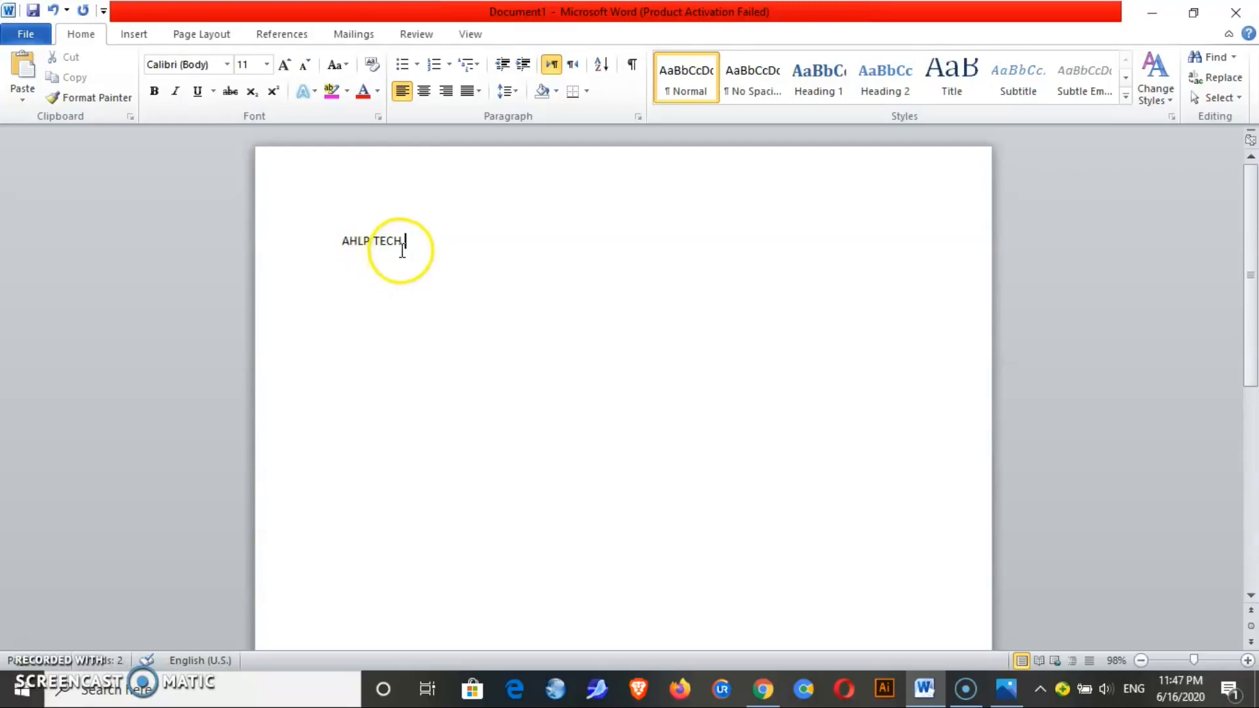
{"action": "left_click_drag", "start_coordinate": [406, 243], "coordinate": [372, 241]}
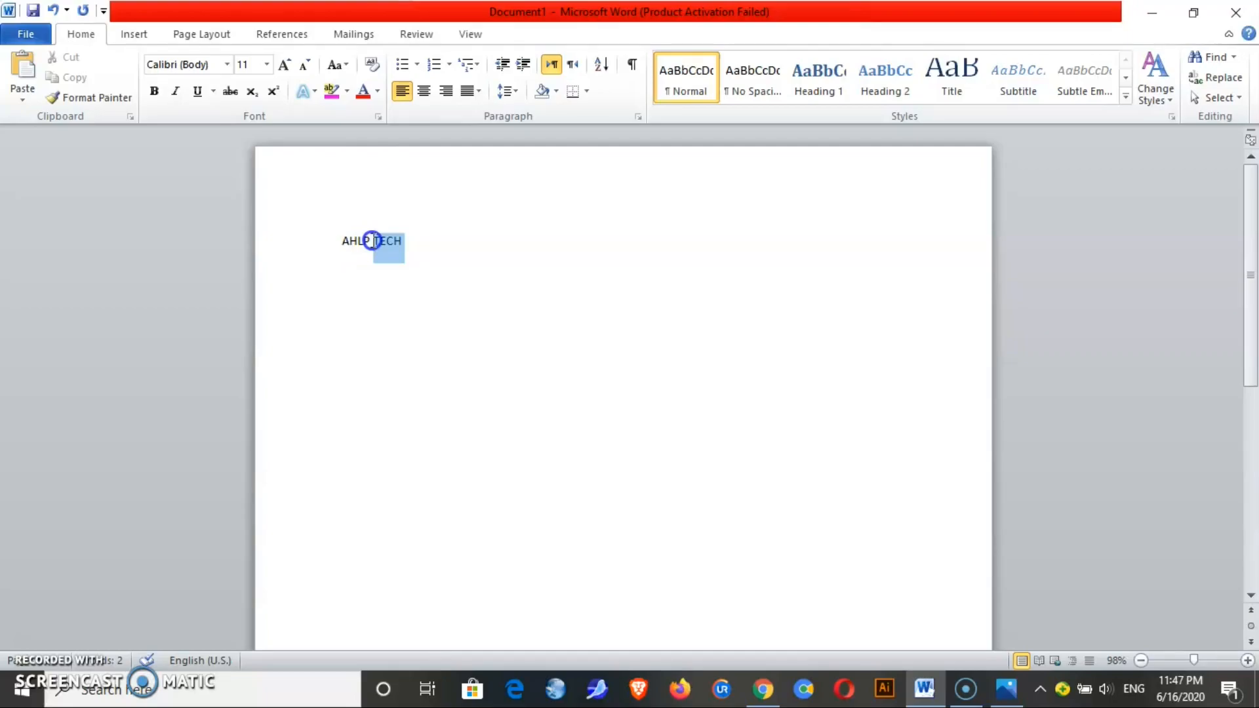
{"action": "left_click_drag", "start_coordinate": [373, 241], "coordinate": [373, 241]}
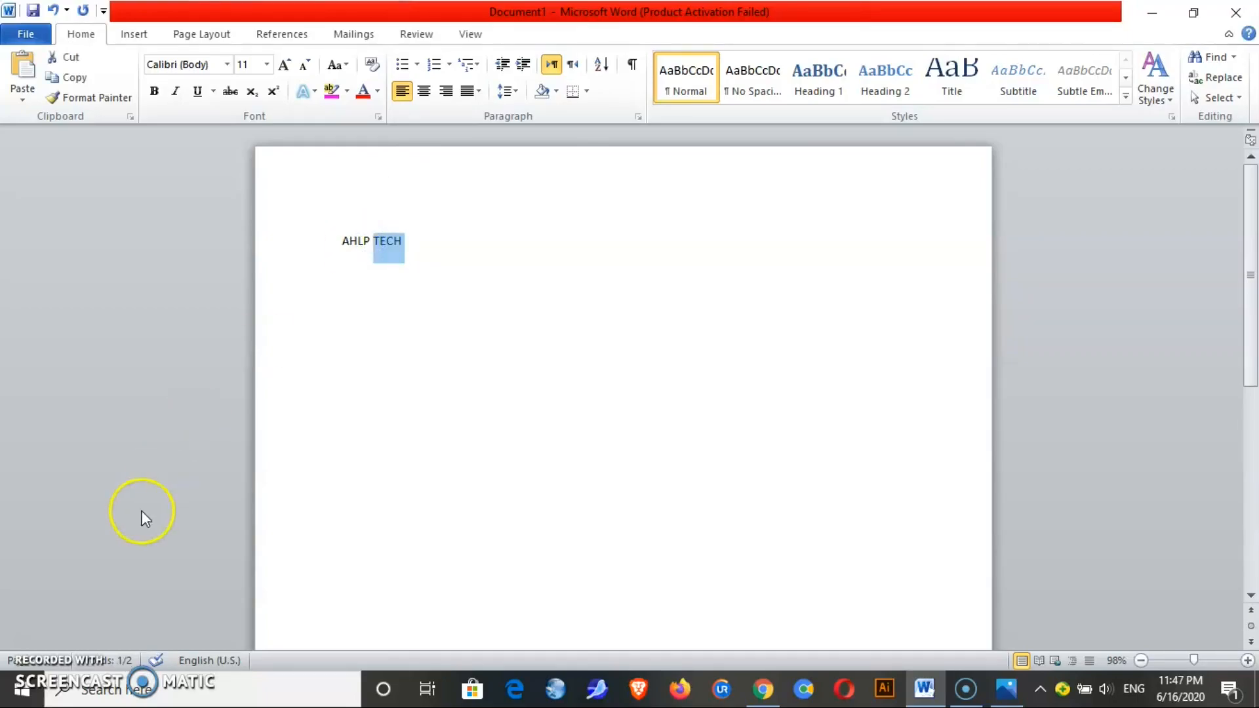
Make the whole text AHLP TECH bold, and remove the bold formatting again.
{"action": "left_click", "coordinate": [402, 242]}
{"action": "left_click_drag", "start_coordinate": [408, 243], "coordinate": [358, 257]}
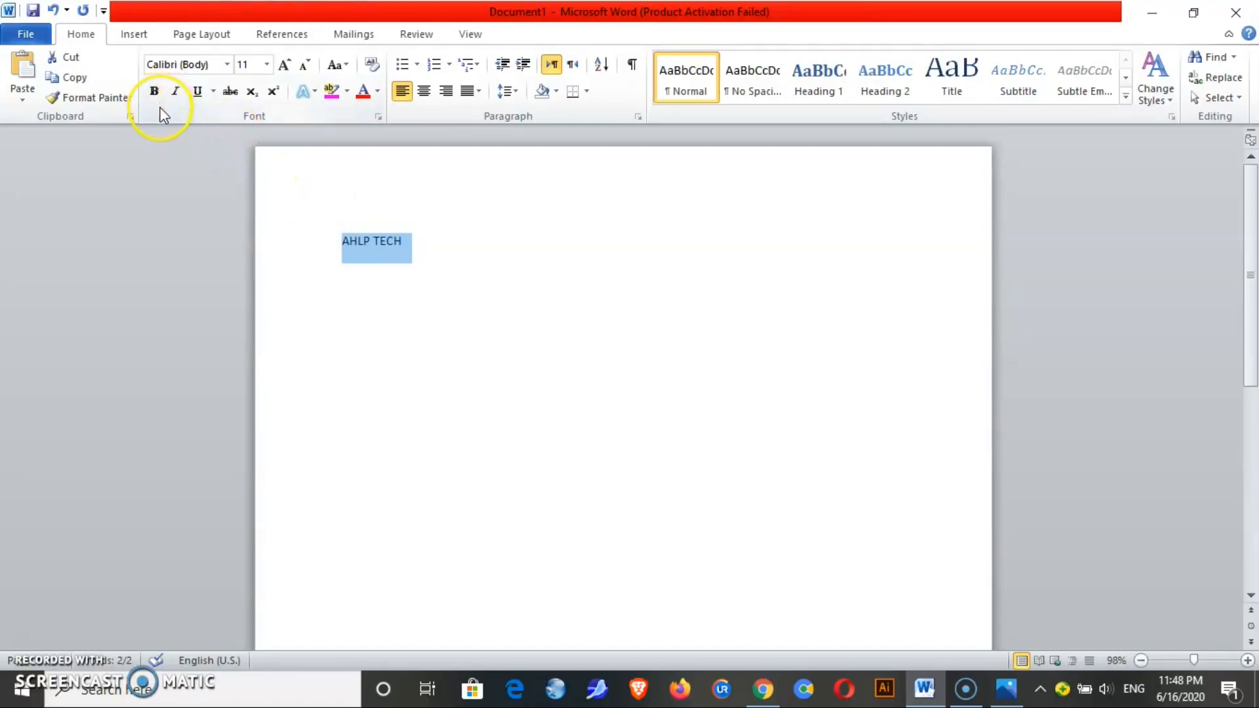
{"action": "left_click", "coordinate": [154, 91]}
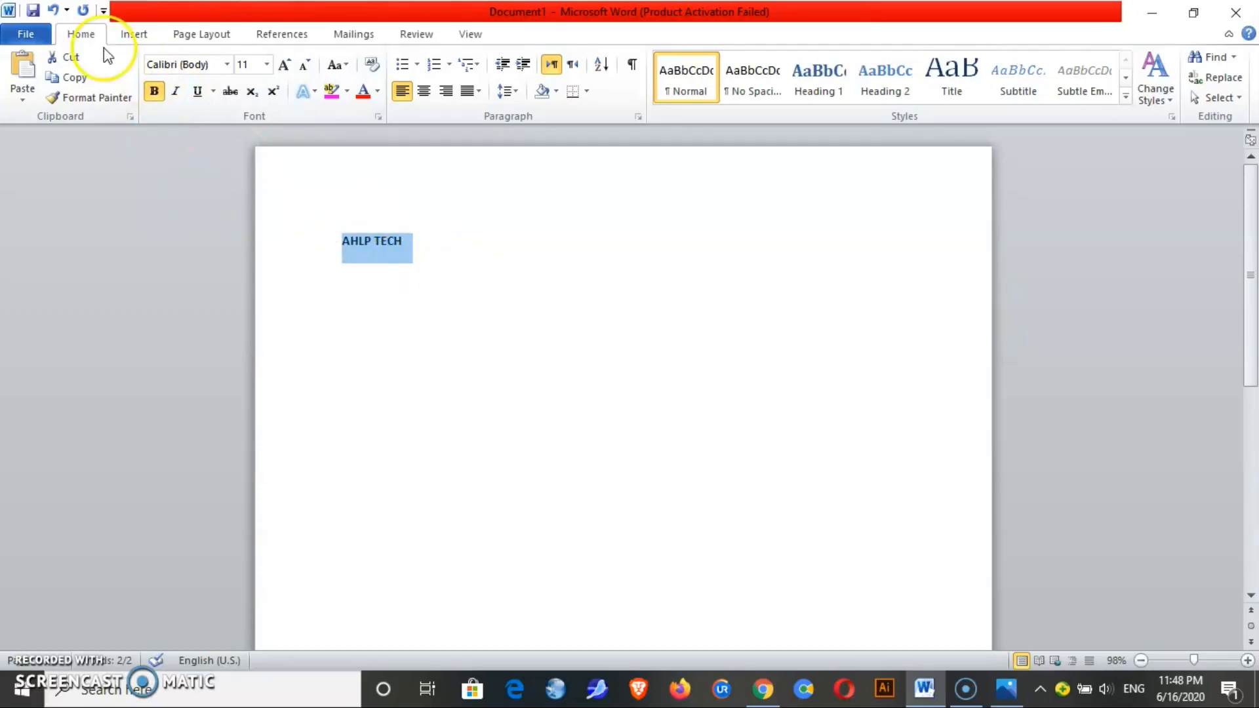
{"action": "left_click", "coordinate": [154, 92]}
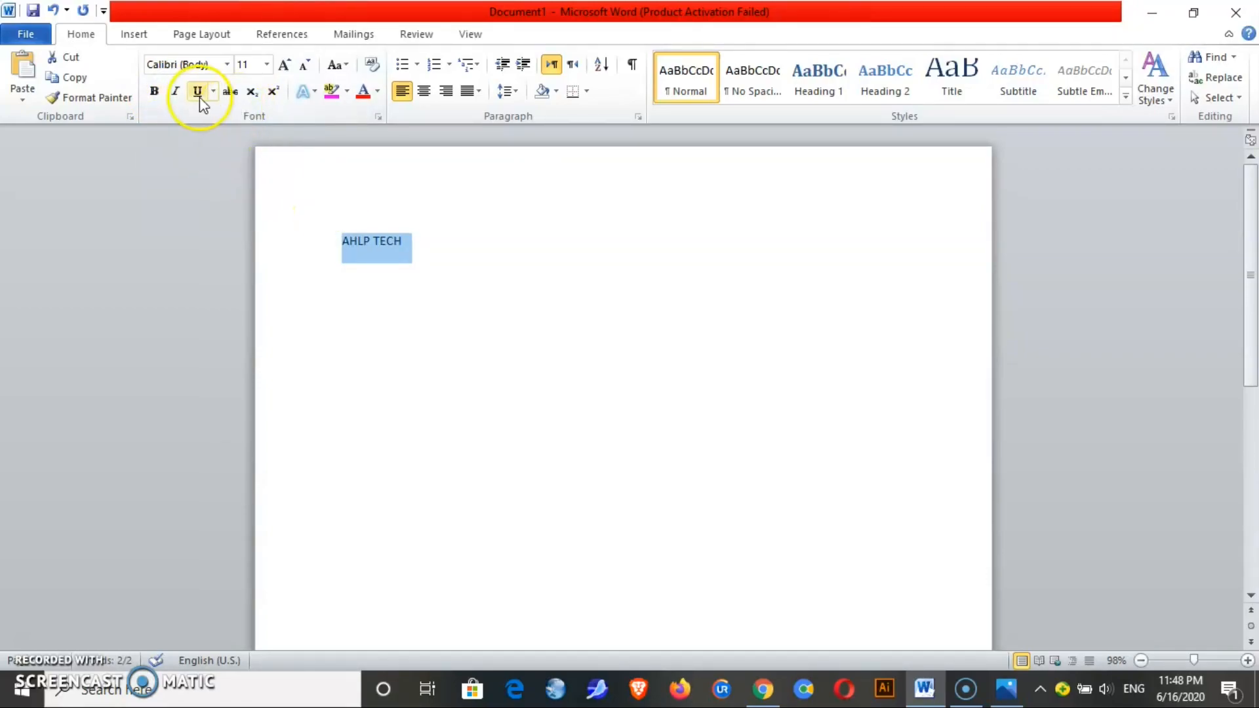
Select AHLP TECH and make it italic, toggling the formatting off and on again.
{"action": "left_click", "coordinate": [406, 245]}
{"action": "left_click_drag", "start_coordinate": [407, 245], "coordinate": [330, 246]}
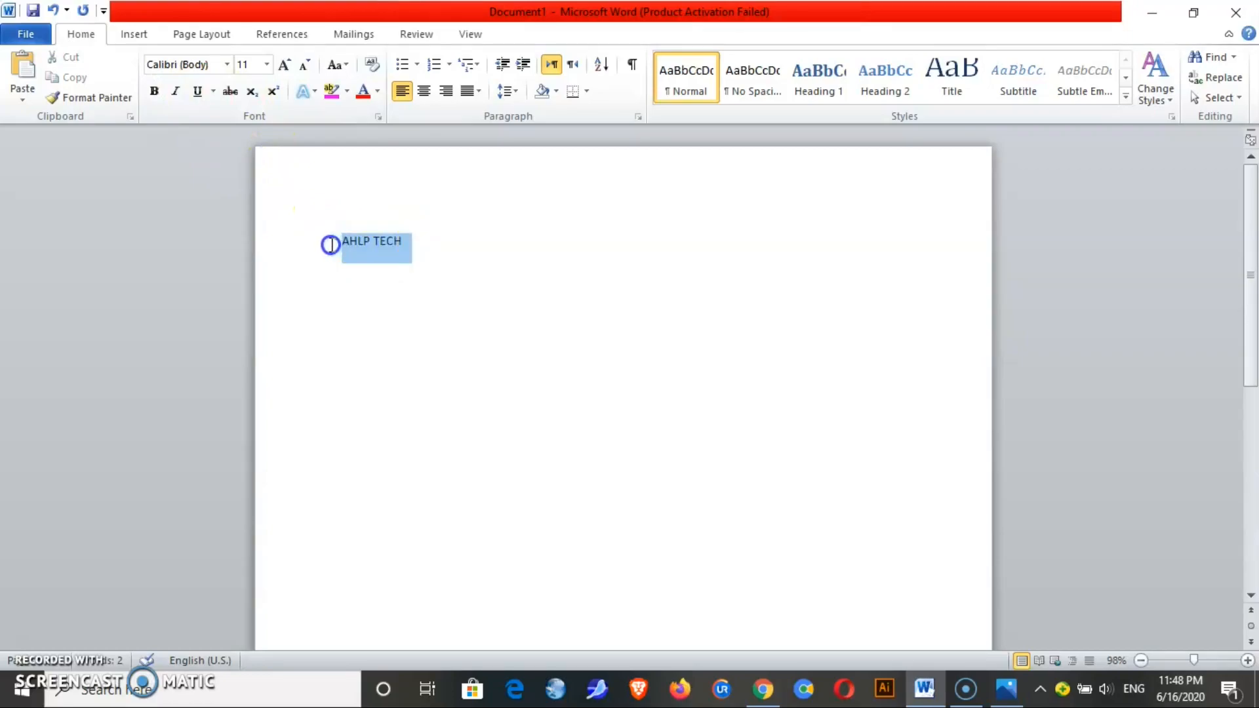
{"action": "key", "text": "ctrl+i"}
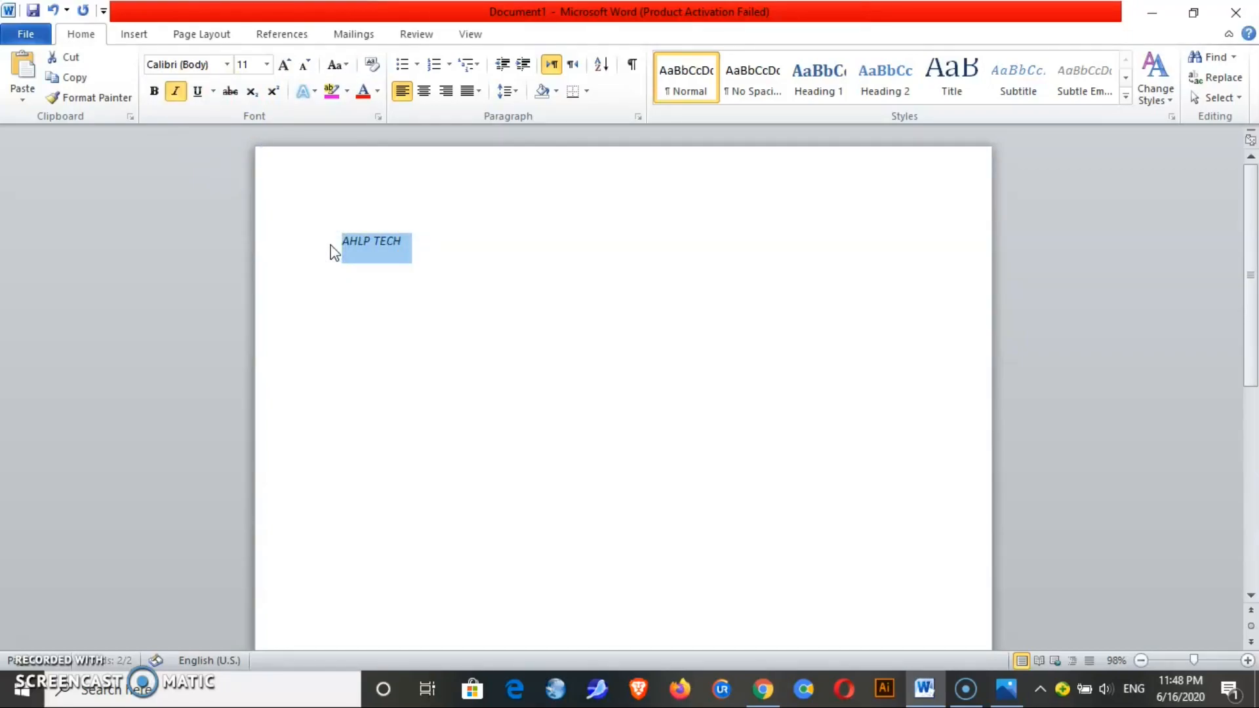
{"action": "left_click", "coordinate": [177, 93]}
{"action": "left_click", "coordinate": [178, 96]}
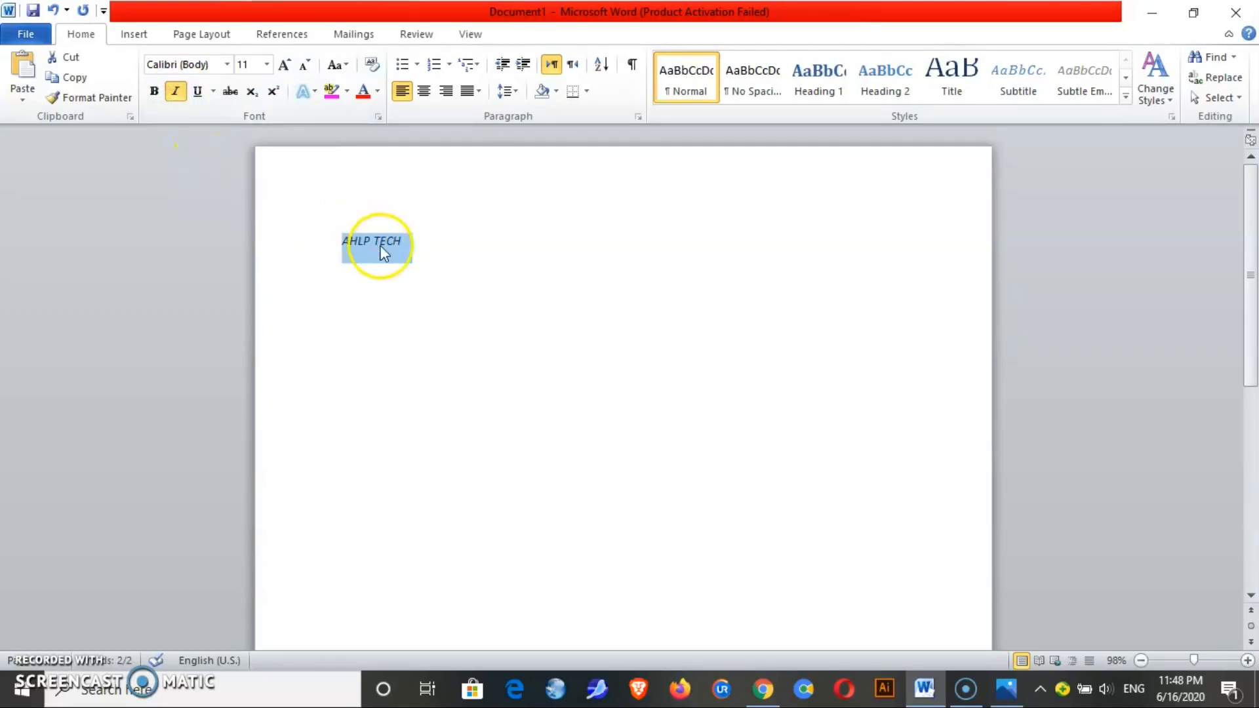
Underline AHLP TECH and change the underline to the single wavy style.
{"action": "key", "text": "ctrl+u"}
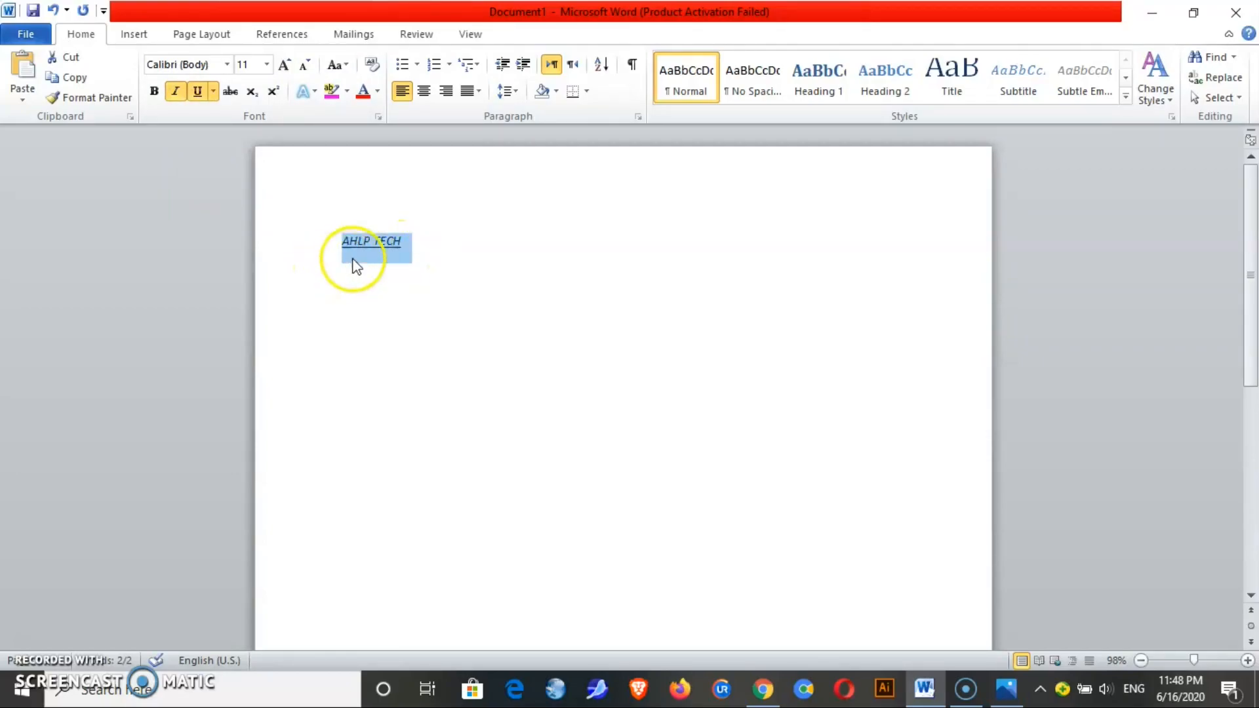
{"action": "left_click", "coordinate": [214, 91]}
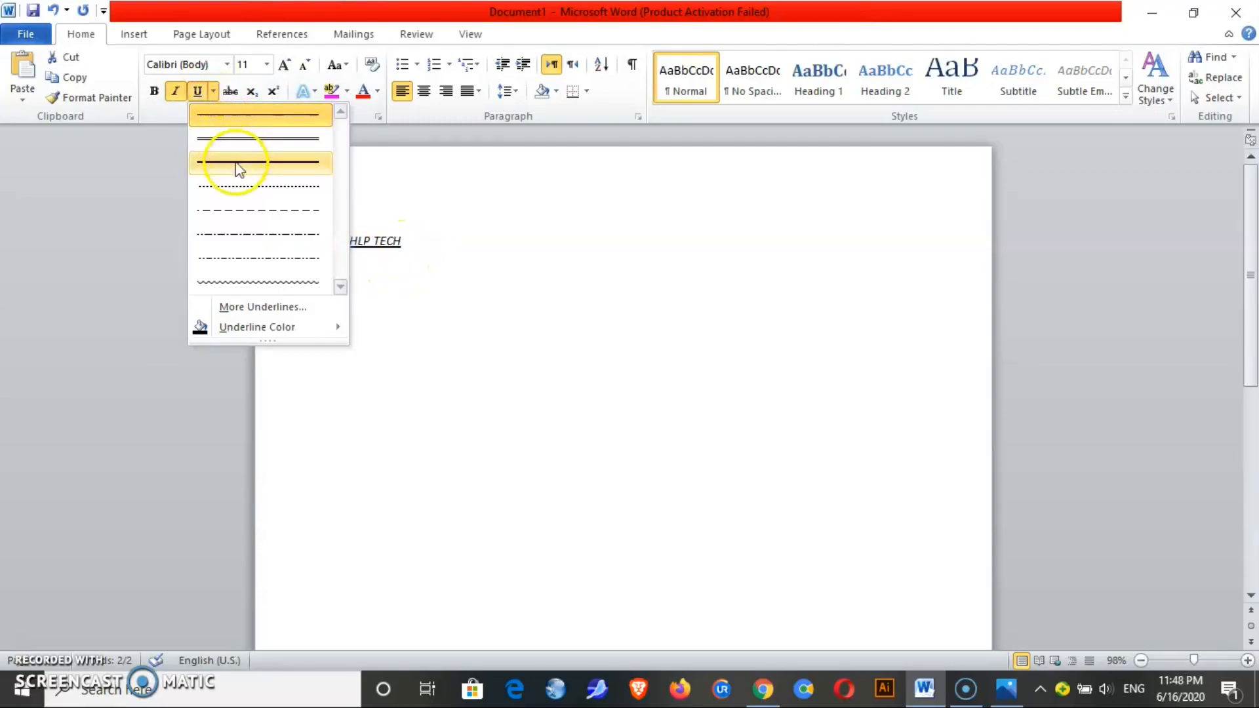
{"action": "left_click", "coordinate": [335, 287]}
{"action": "left_click", "coordinate": [311, 284]}
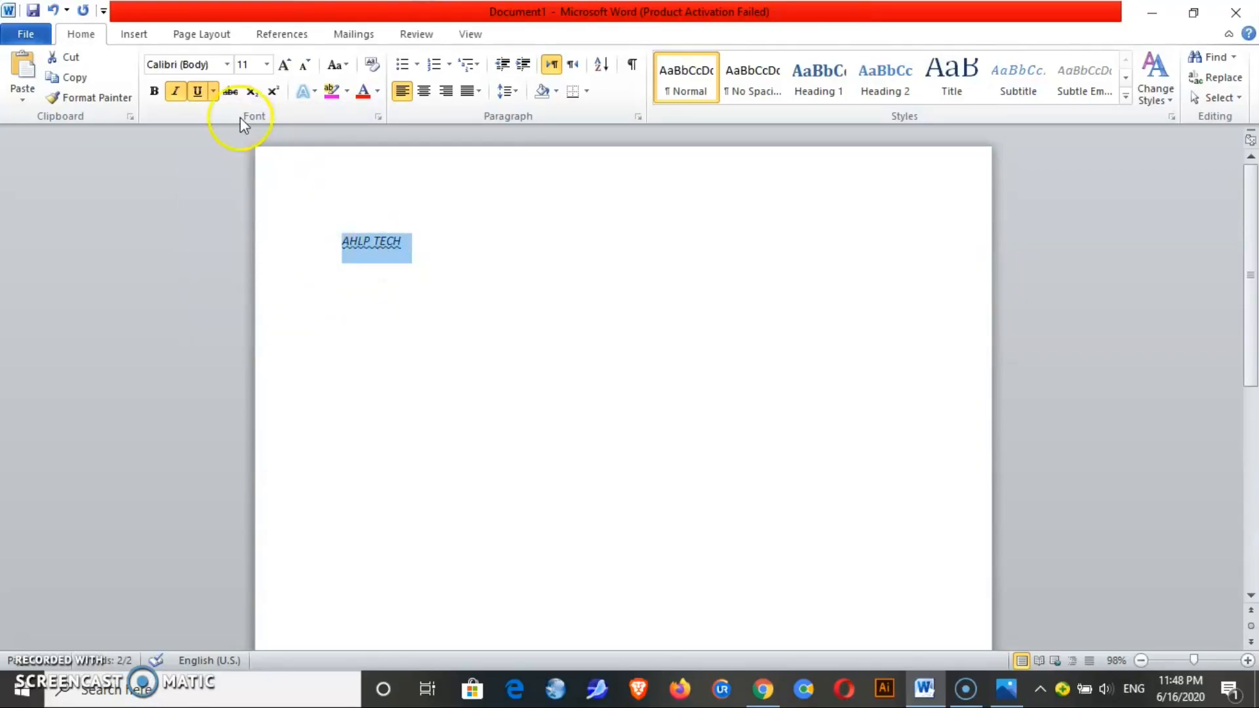
Choose the double wavy underline style for AHLP TECH in the detailed font settings.
{"action": "left_click", "coordinate": [213, 92]}
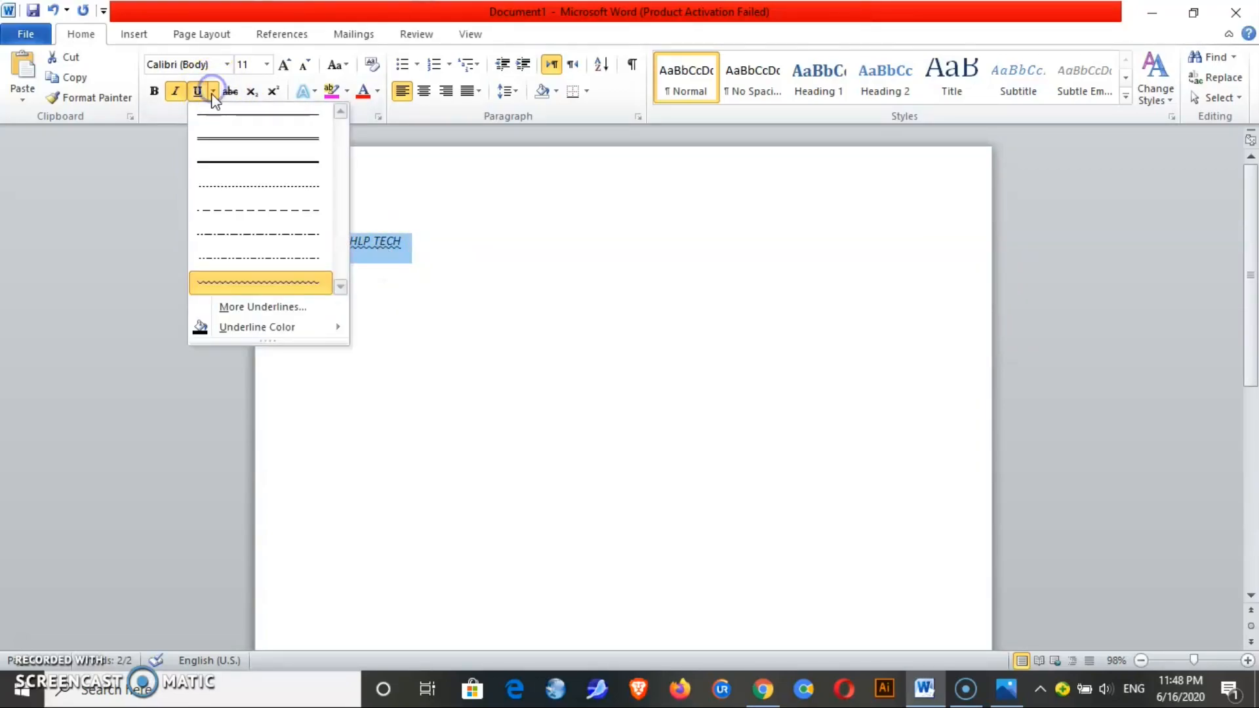
{"action": "left_click", "coordinate": [262, 307]}
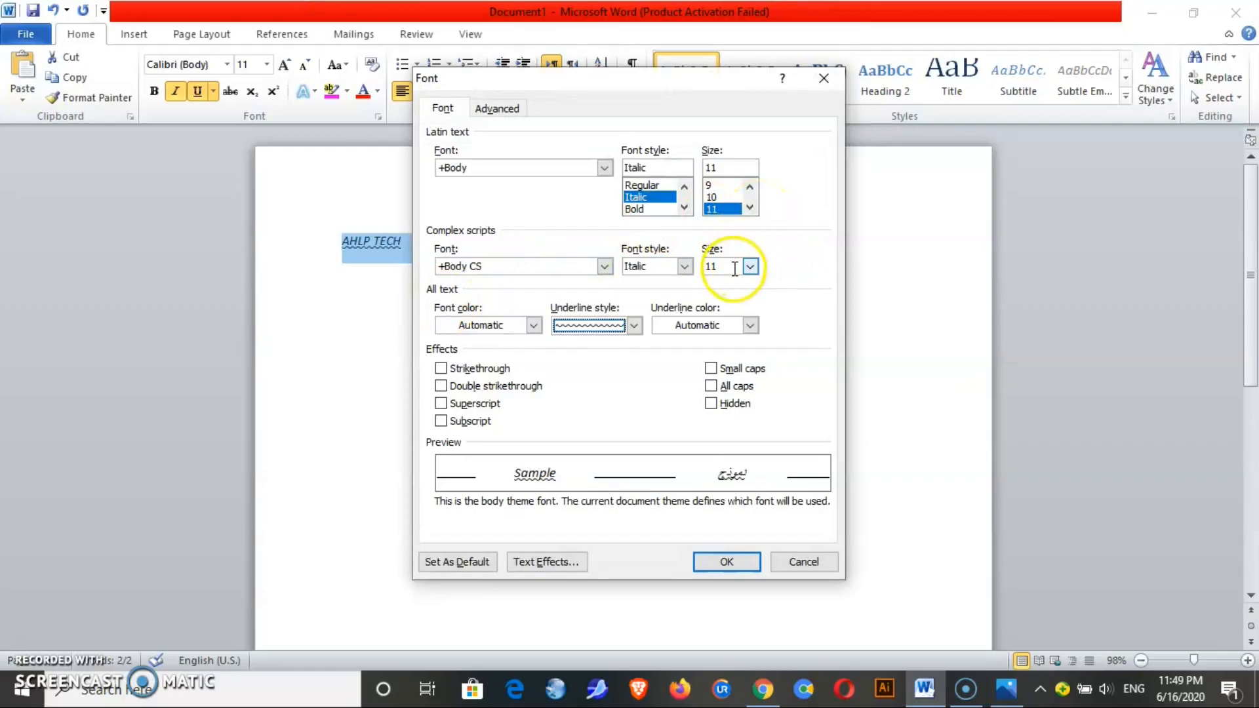
{"action": "left_click", "coordinate": [644, 325]}
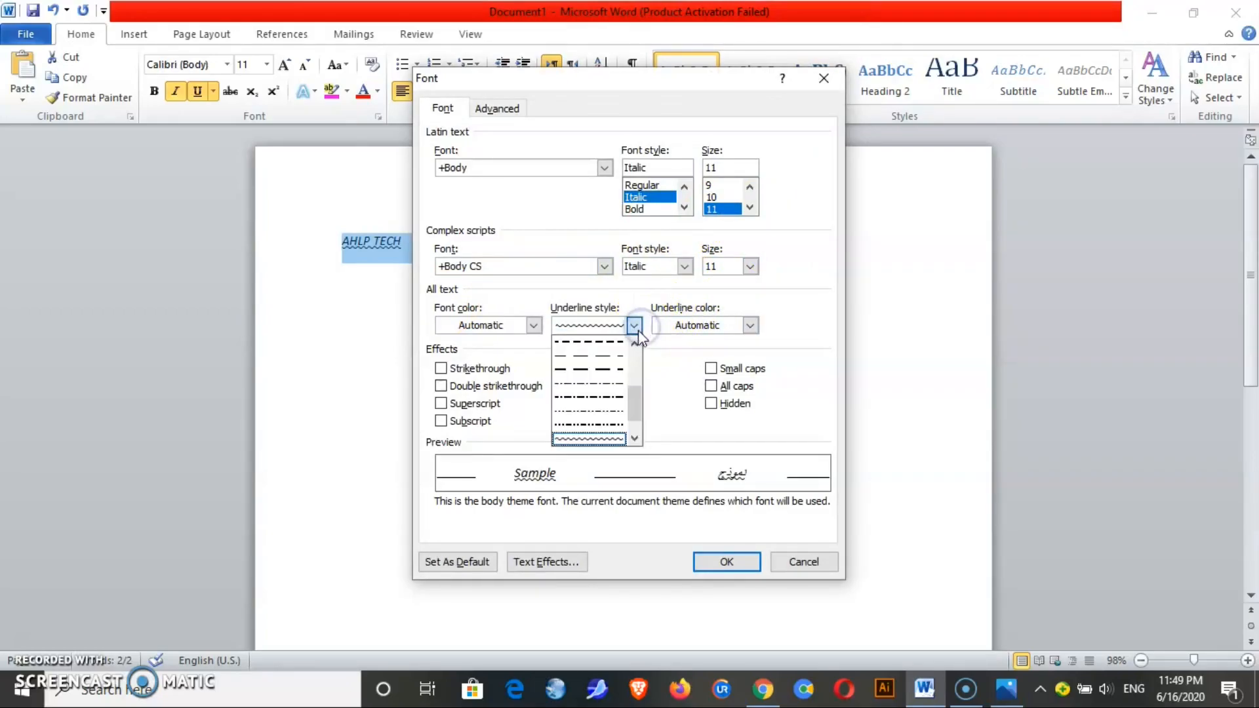
{"action": "left_click_drag", "start_coordinate": [638, 401], "coordinate": [634, 426]}
{"action": "left_click", "coordinate": [617, 438]}
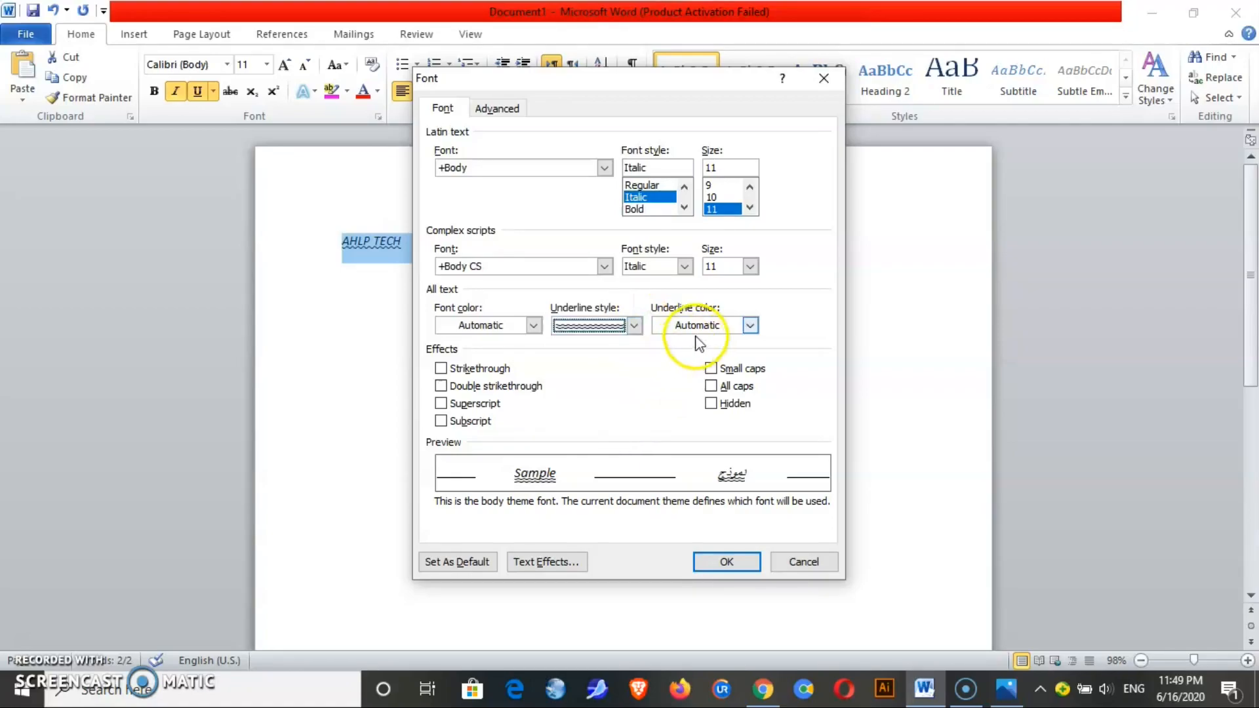
Set the underline color to the standard dark red and the font color to the theme's dark blue, and apply the font settings.
{"action": "left_click", "coordinate": [750, 326]}
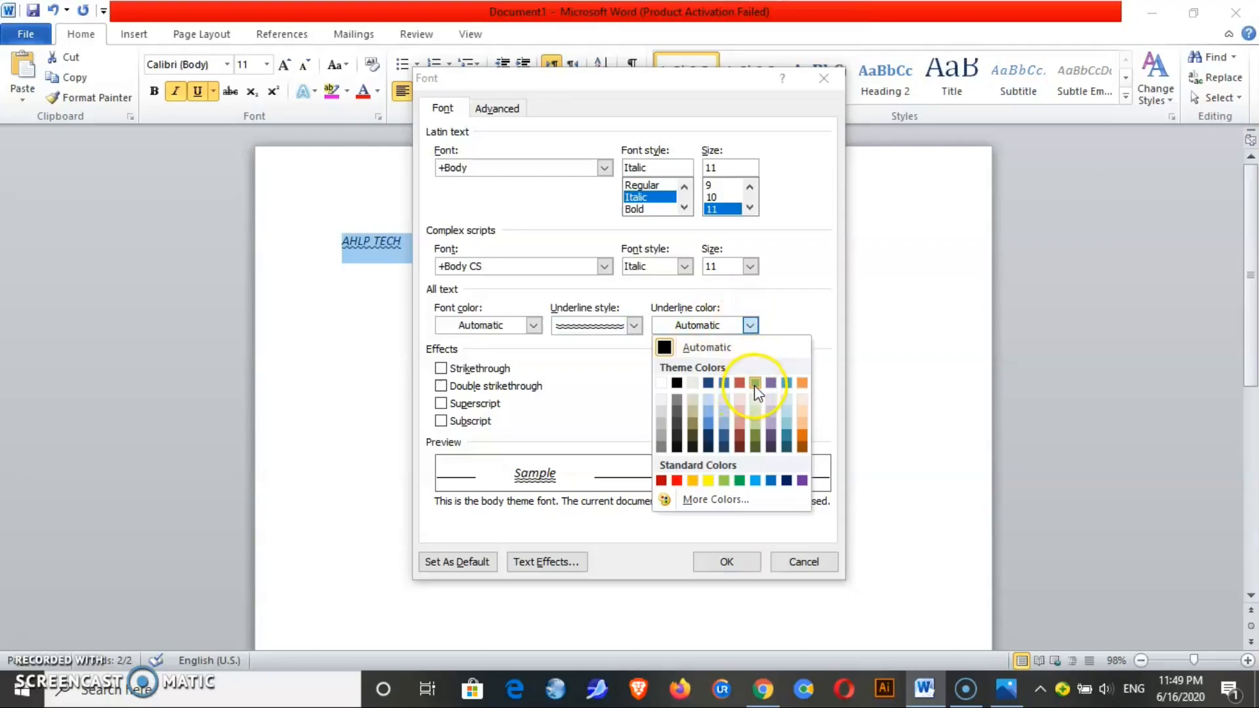
{"action": "left_click", "coordinate": [660, 481]}
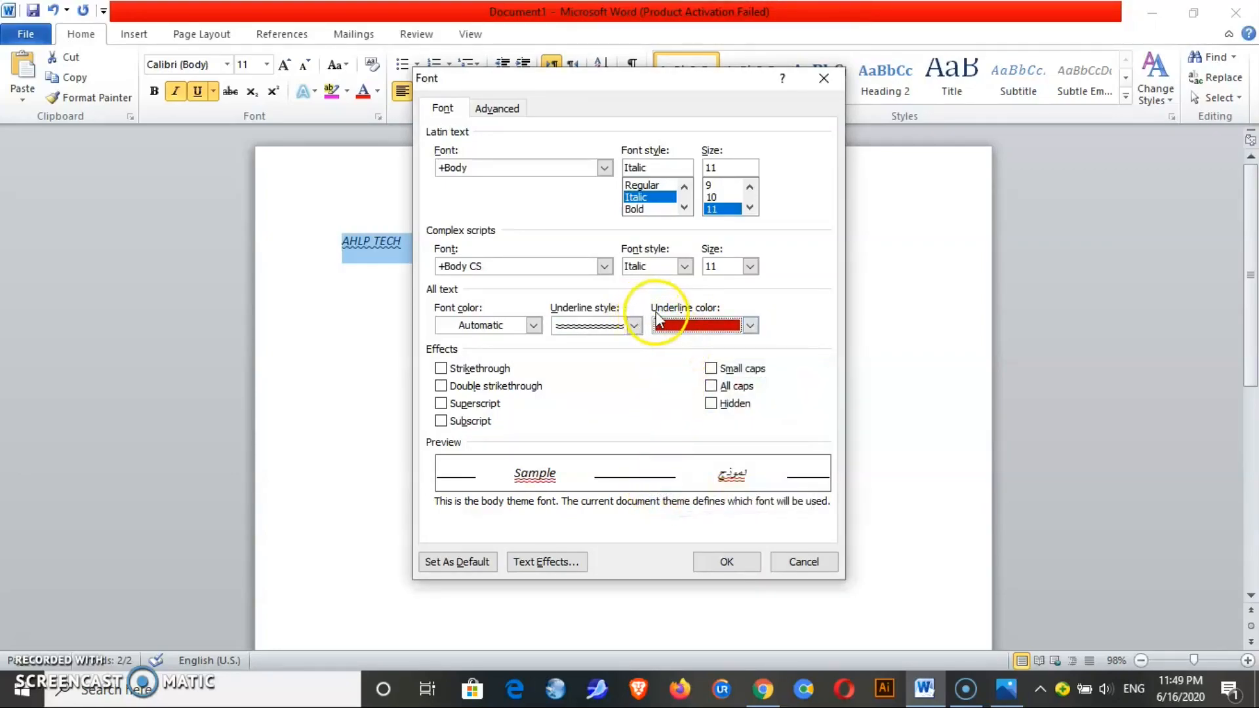
{"action": "left_click", "coordinate": [532, 326]}
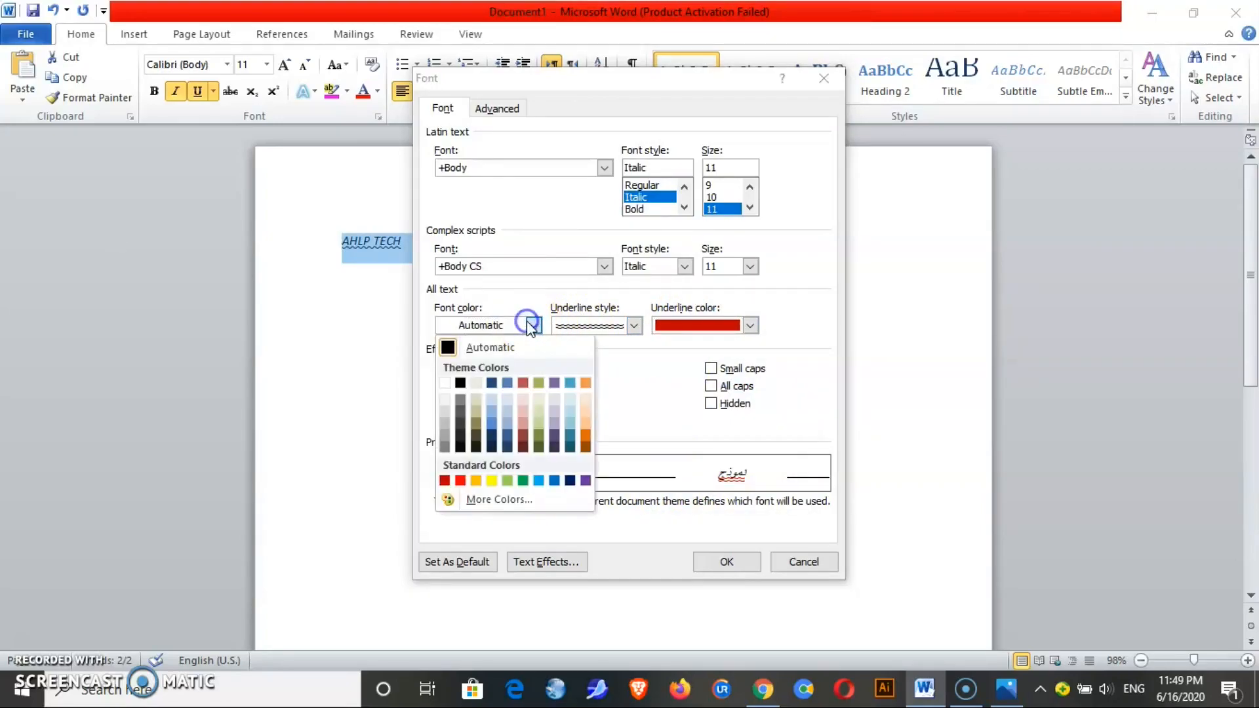
{"action": "left_click", "coordinate": [492, 384]}
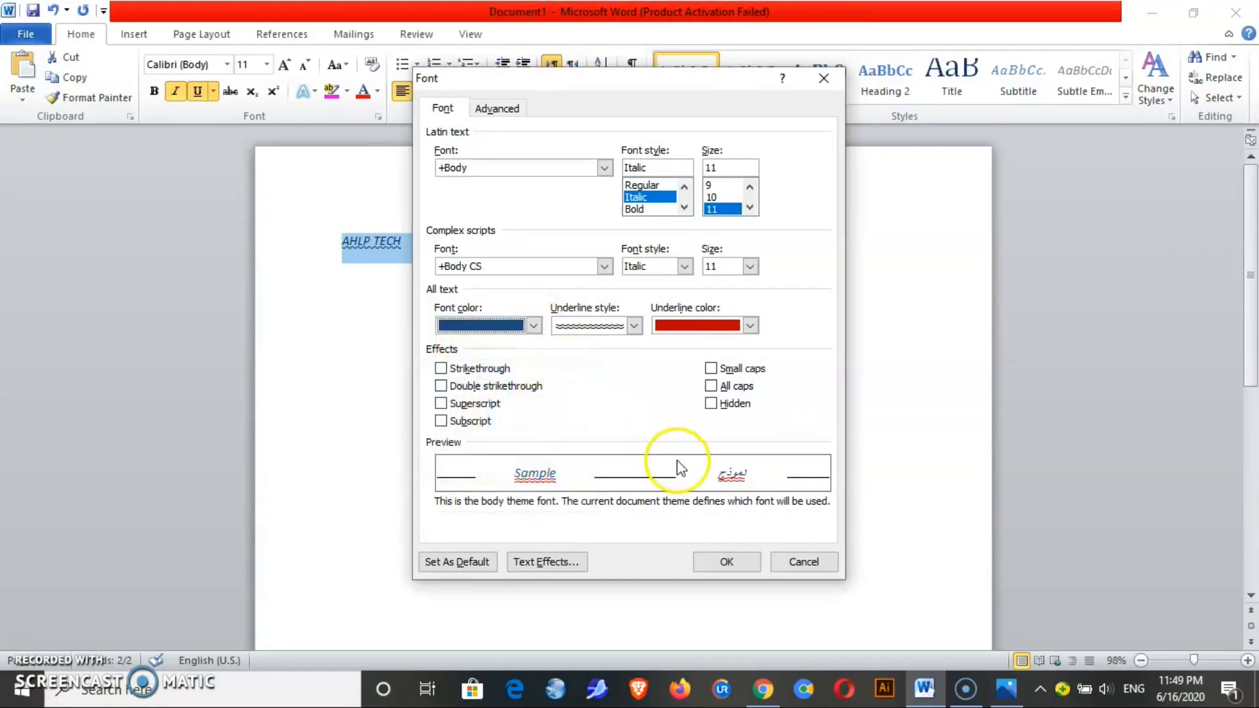
{"action": "left_click", "coordinate": [728, 561]}
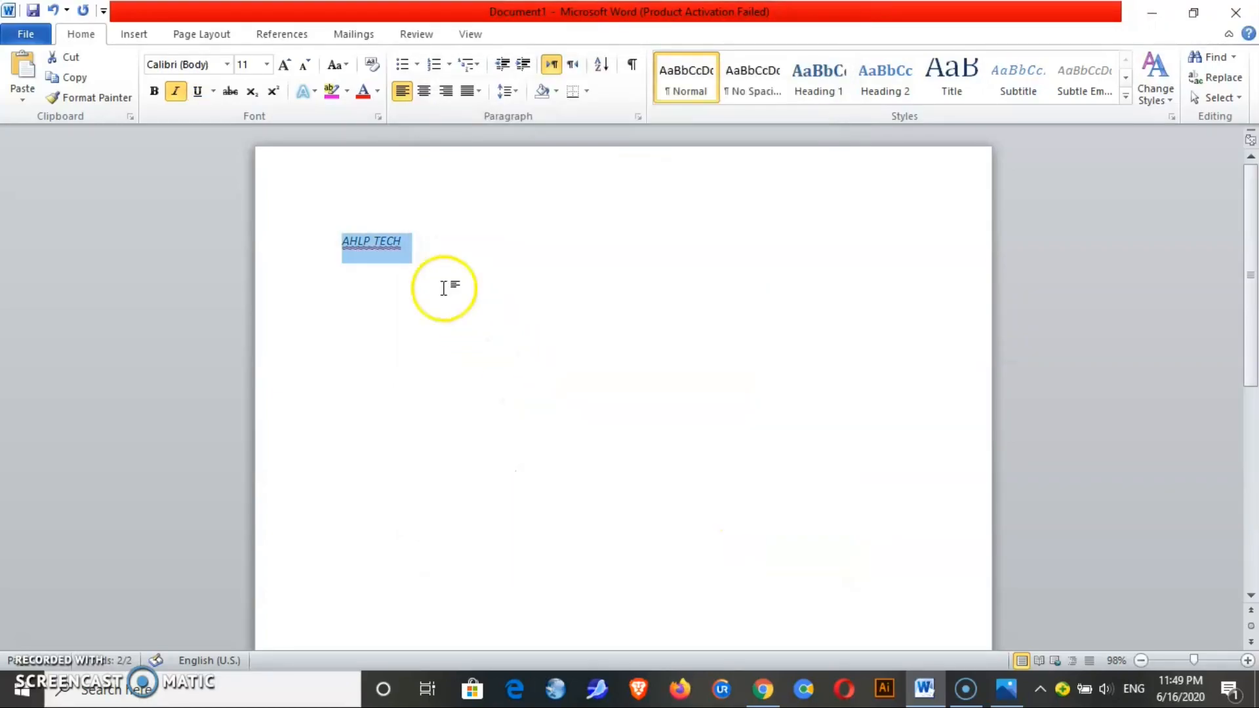
Reselect the text AHLP TECH and set its font to the theme heading font Times New Roman.
{"action": "left_click", "coordinate": [414, 256]}
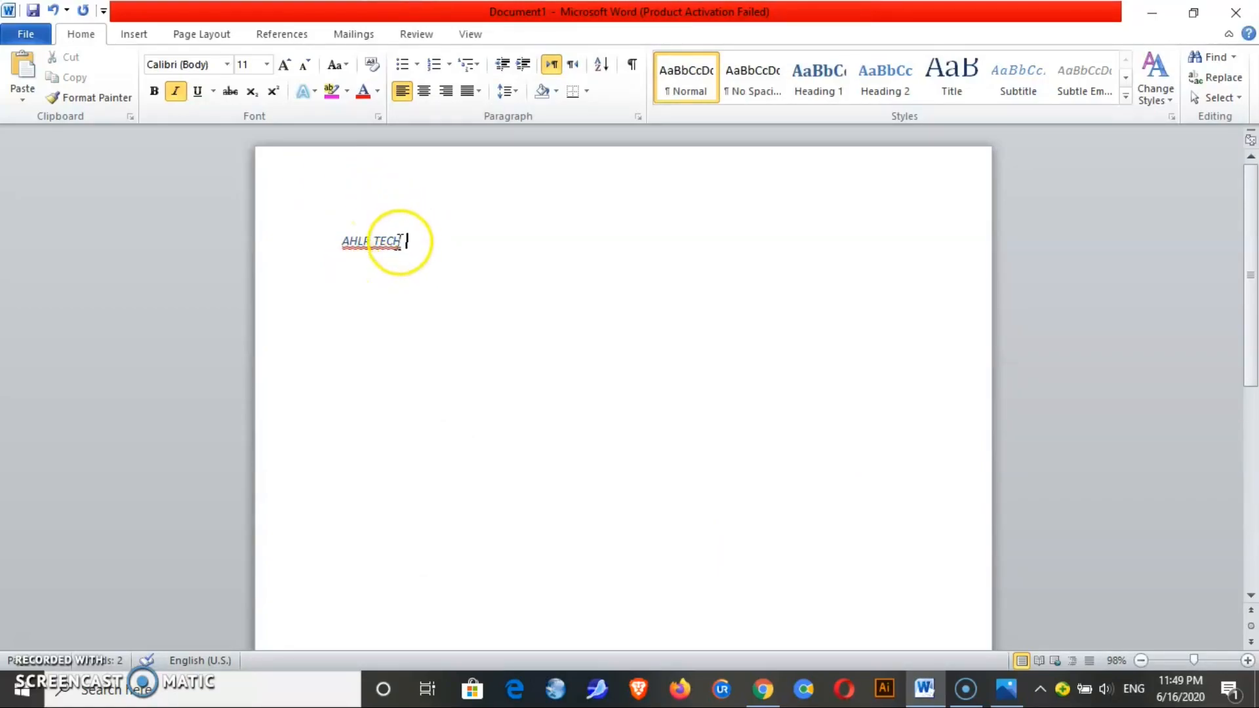
{"action": "left_click_drag", "start_coordinate": [399, 239], "coordinate": [355, 238]}
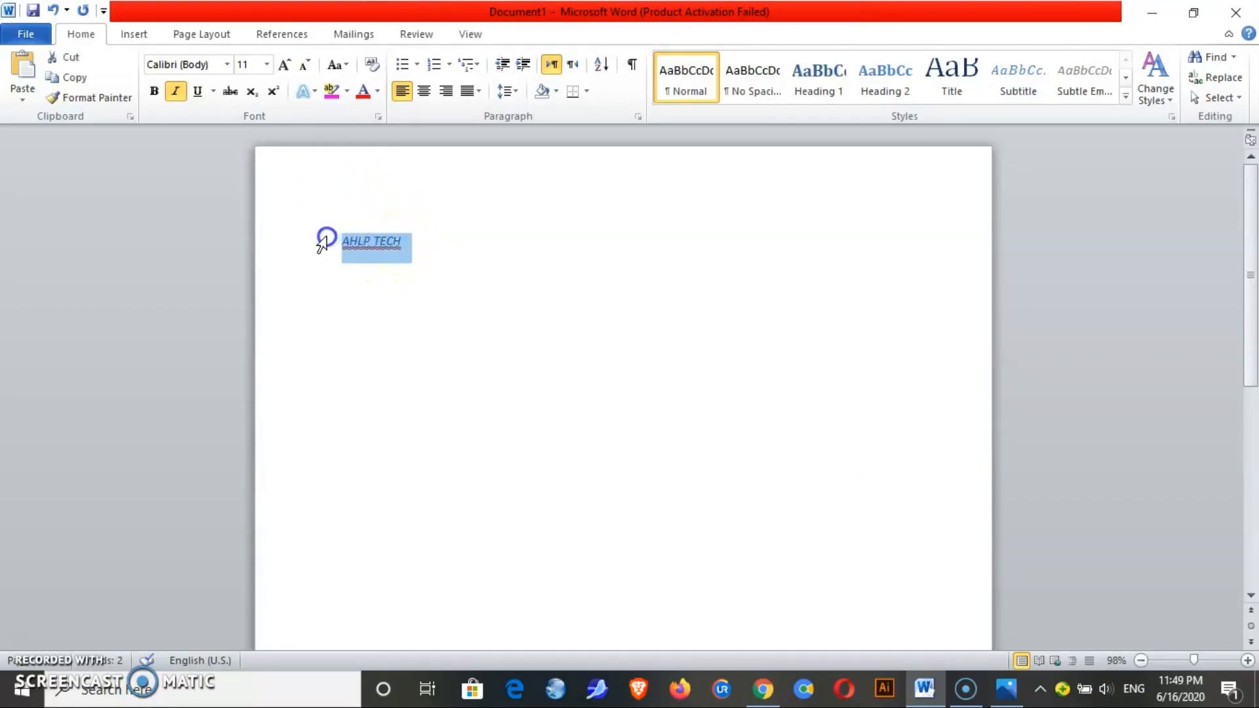
{"action": "left_click", "coordinate": [226, 65]}
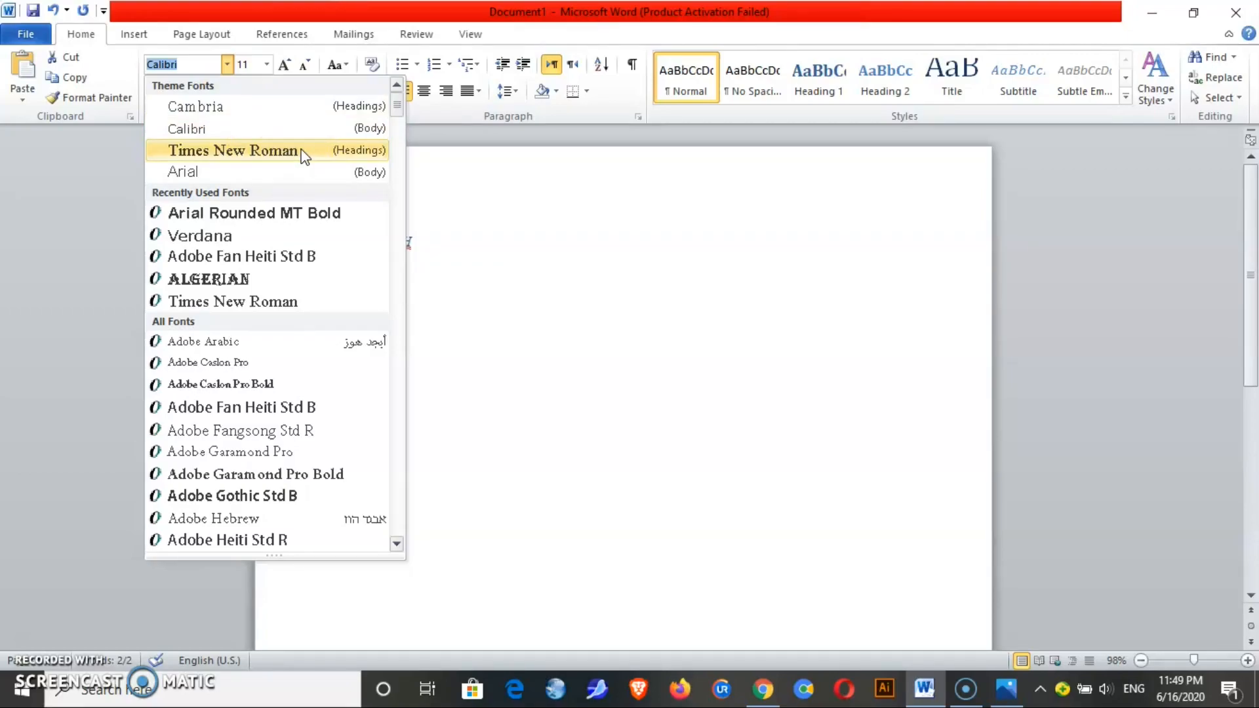
{"action": "left_click", "coordinate": [233, 150]}
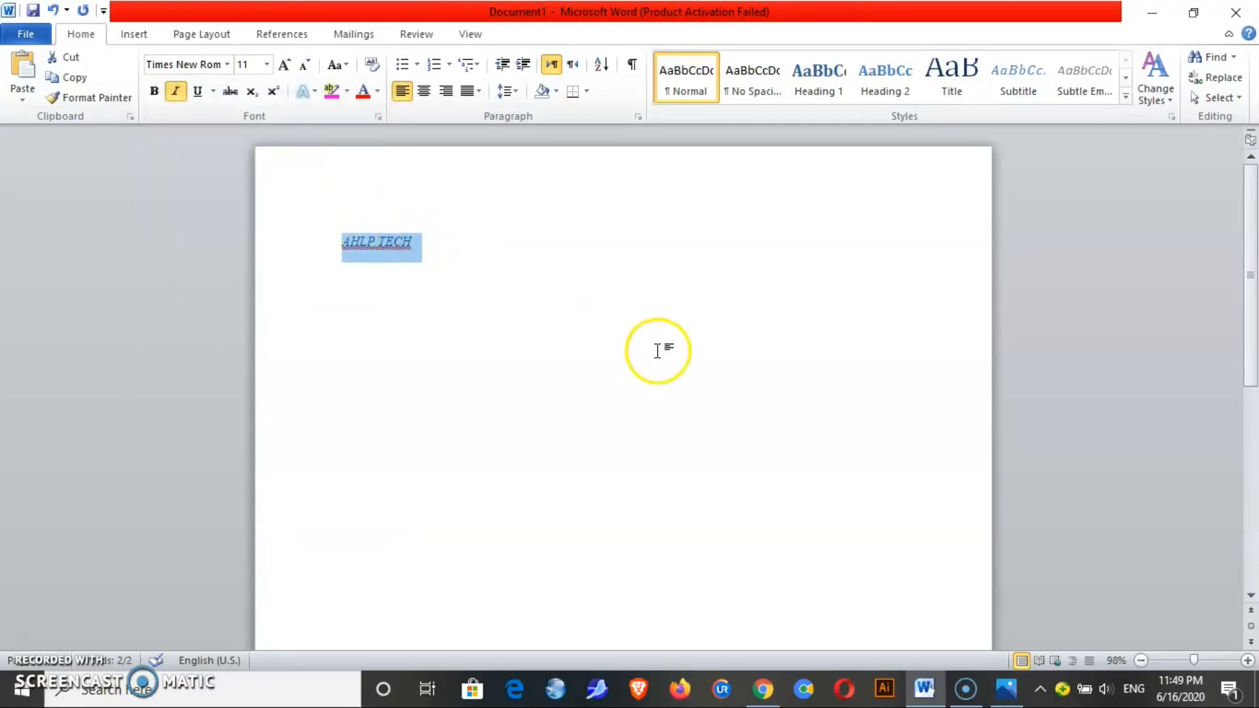
Set the font size of AHLP TECH to 24, and then enlarge it to 48.
{"action": "left_click", "coordinate": [267, 64]}
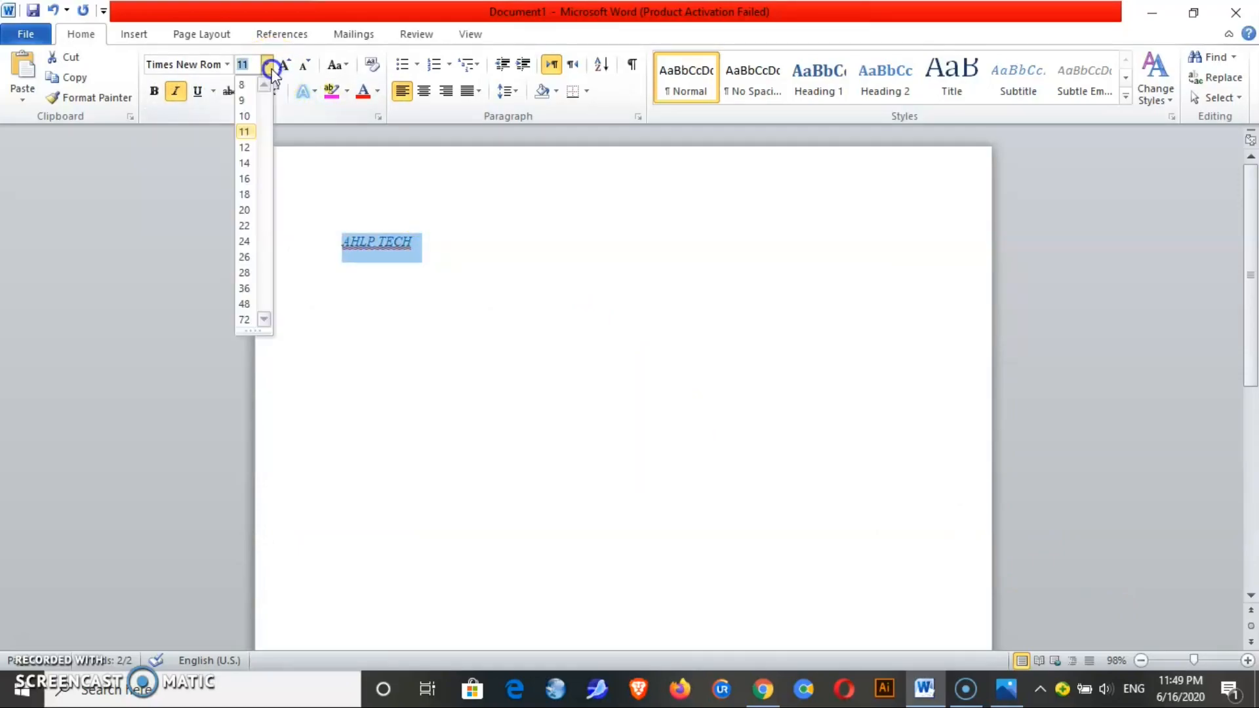
{"action": "left_click", "coordinate": [246, 241]}
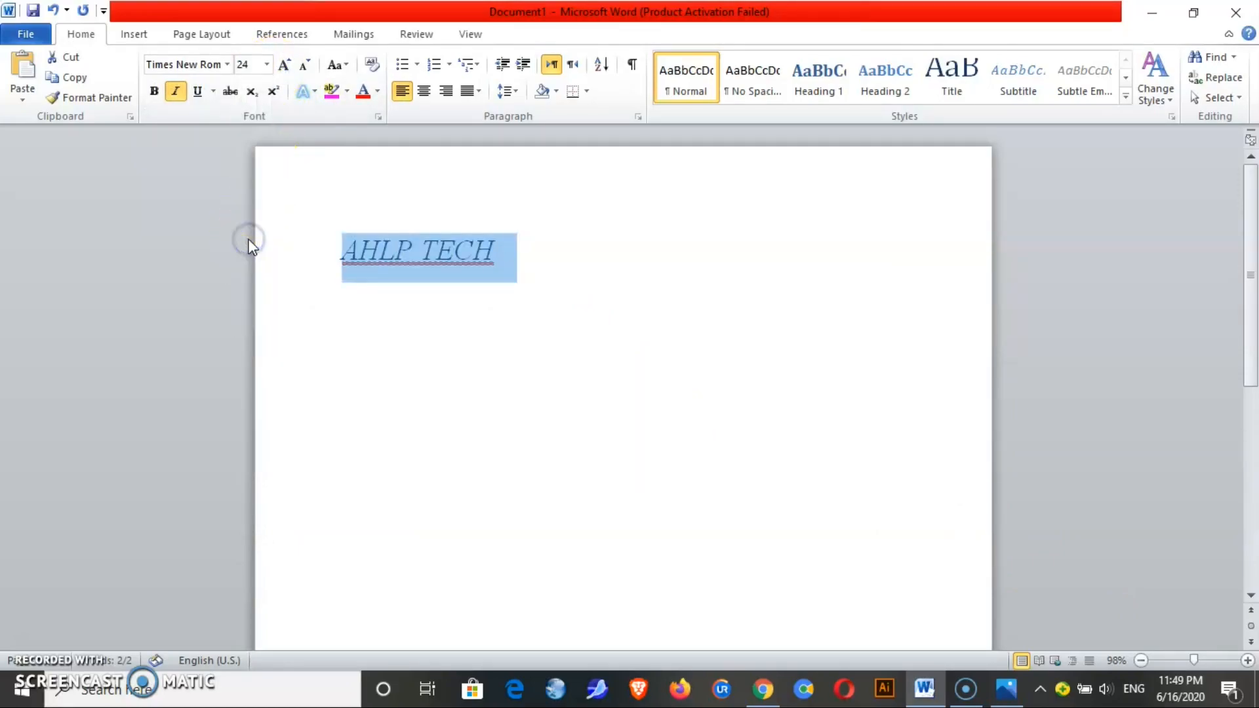
{"action": "left_click", "coordinate": [266, 65]}
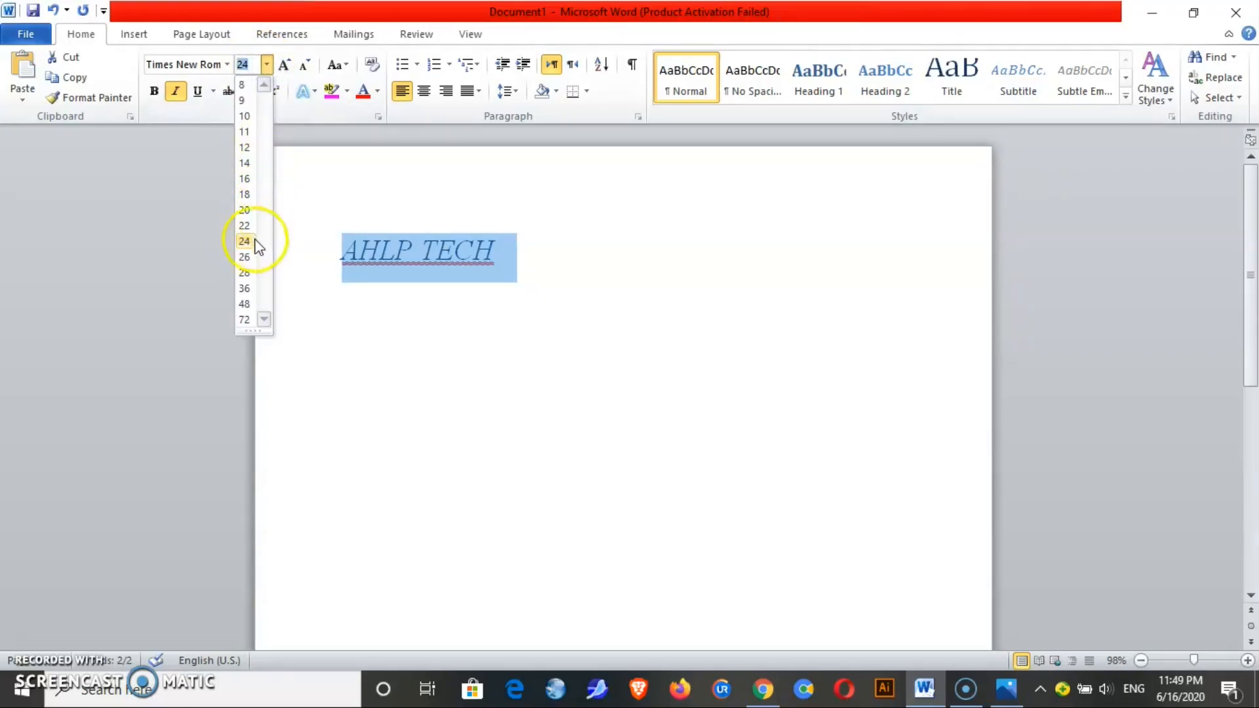
{"action": "left_click", "coordinate": [245, 304]}
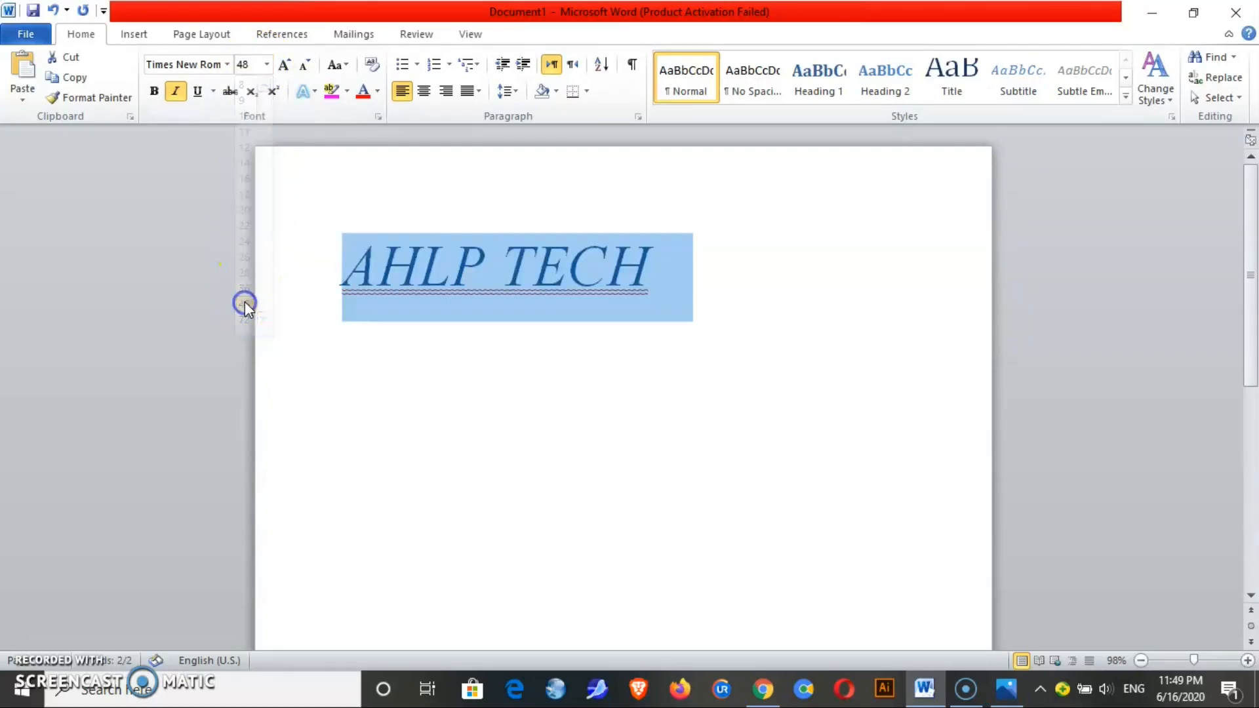
{"action": "left_click", "coordinate": [643, 271]}
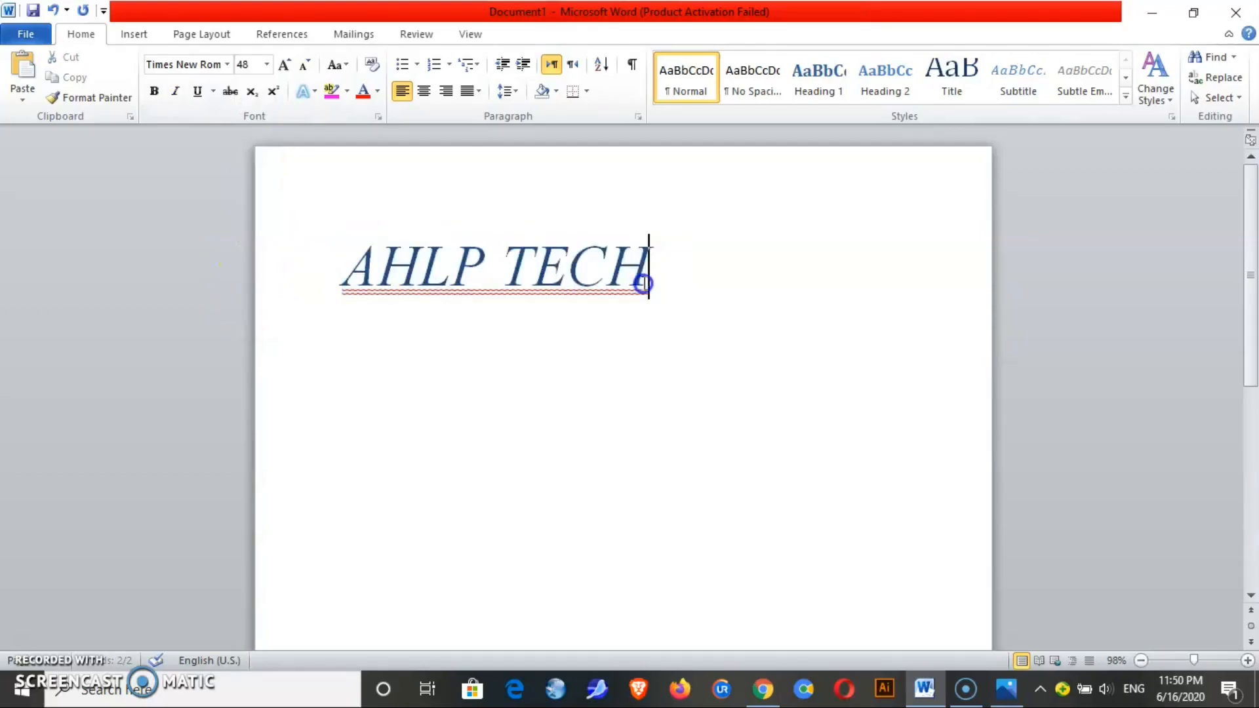
Remove the italic formatting from AHLP TECH.
{"action": "left_click_drag", "start_coordinate": [648, 278], "coordinate": [429, 281]}
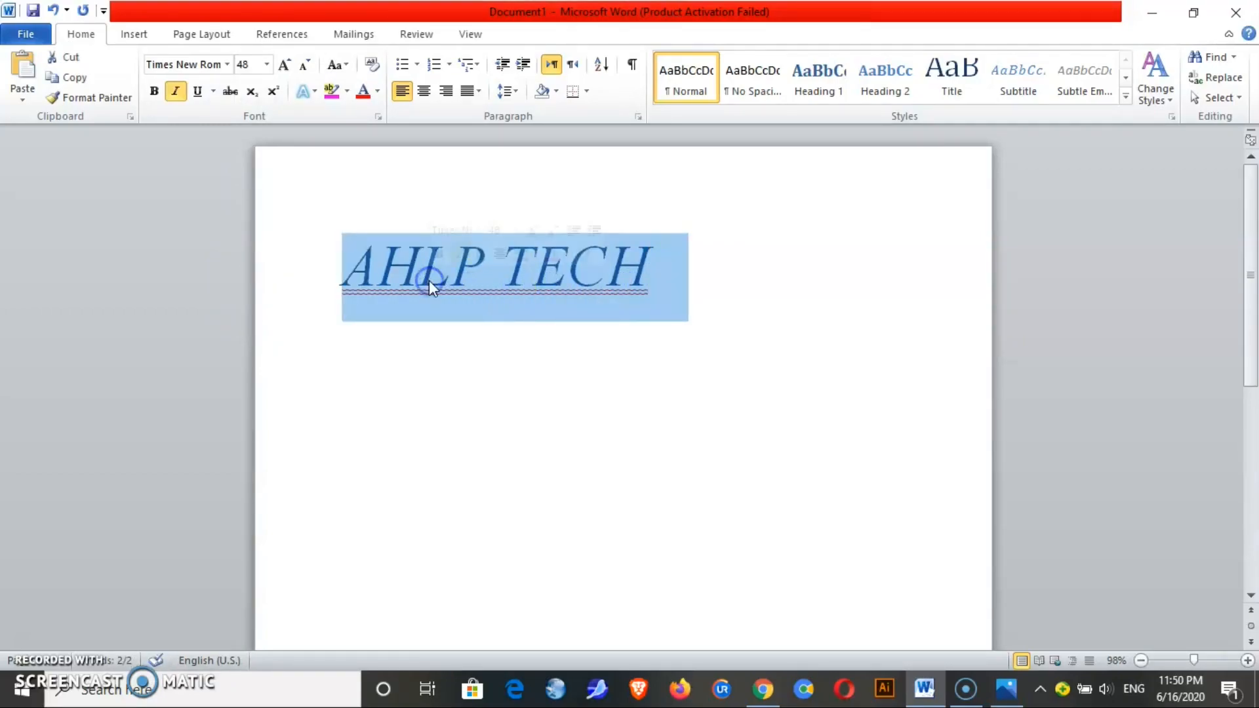
{"action": "key", "text": "ctrl+i"}
{"action": "left_click", "coordinate": [496, 310]}
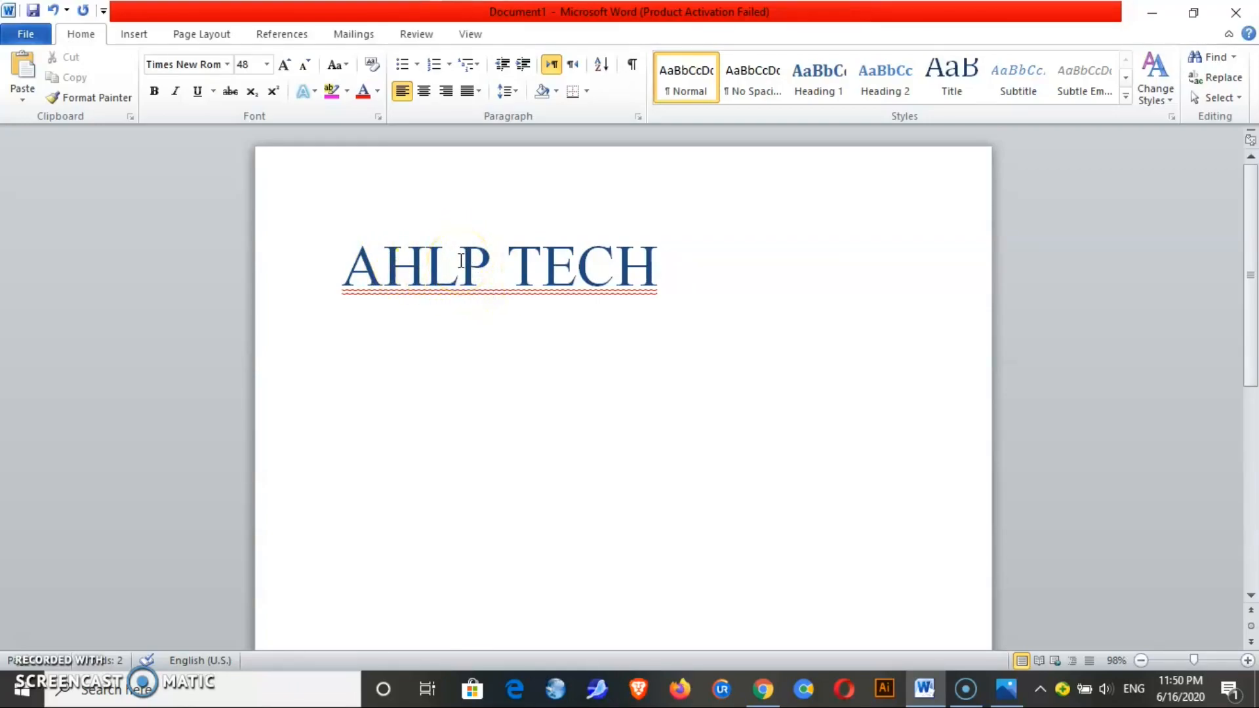
Reselect AHLP TECH and raise its font size to 72, and then to a custom size of 100.
{"action": "left_click_drag", "start_coordinate": [663, 272], "coordinate": [453, 271]}
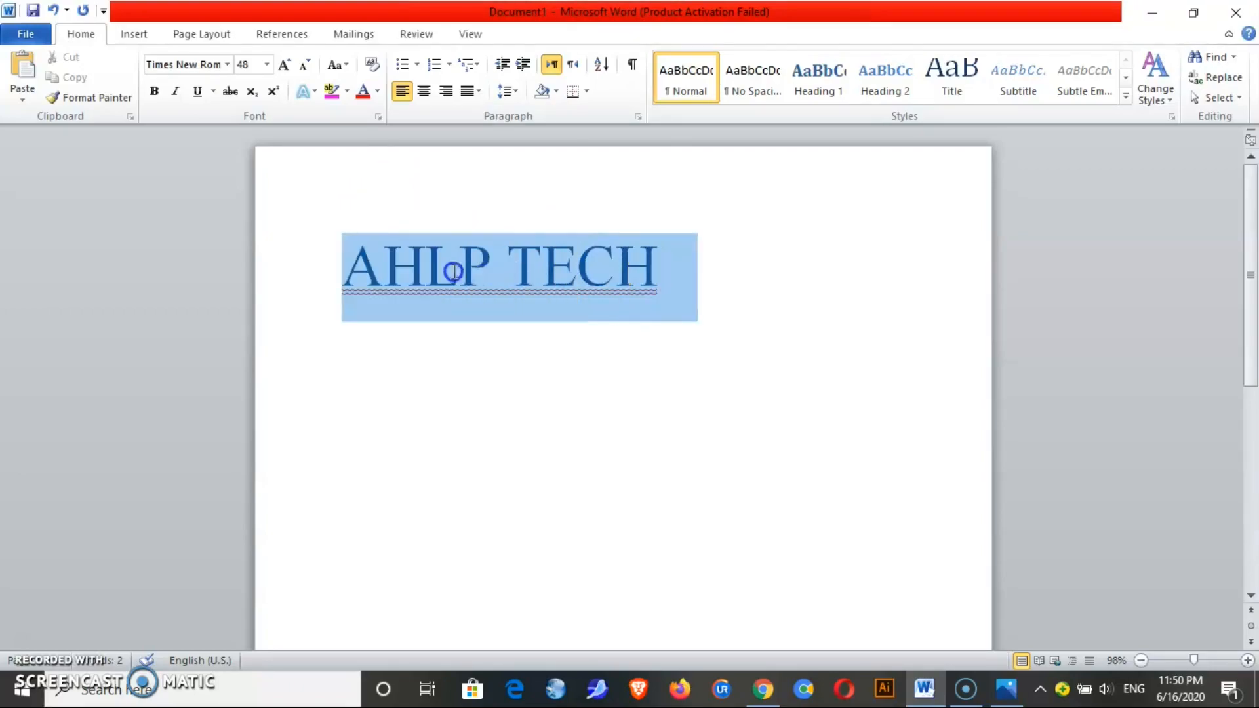
{"action": "left_click", "coordinate": [266, 64]}
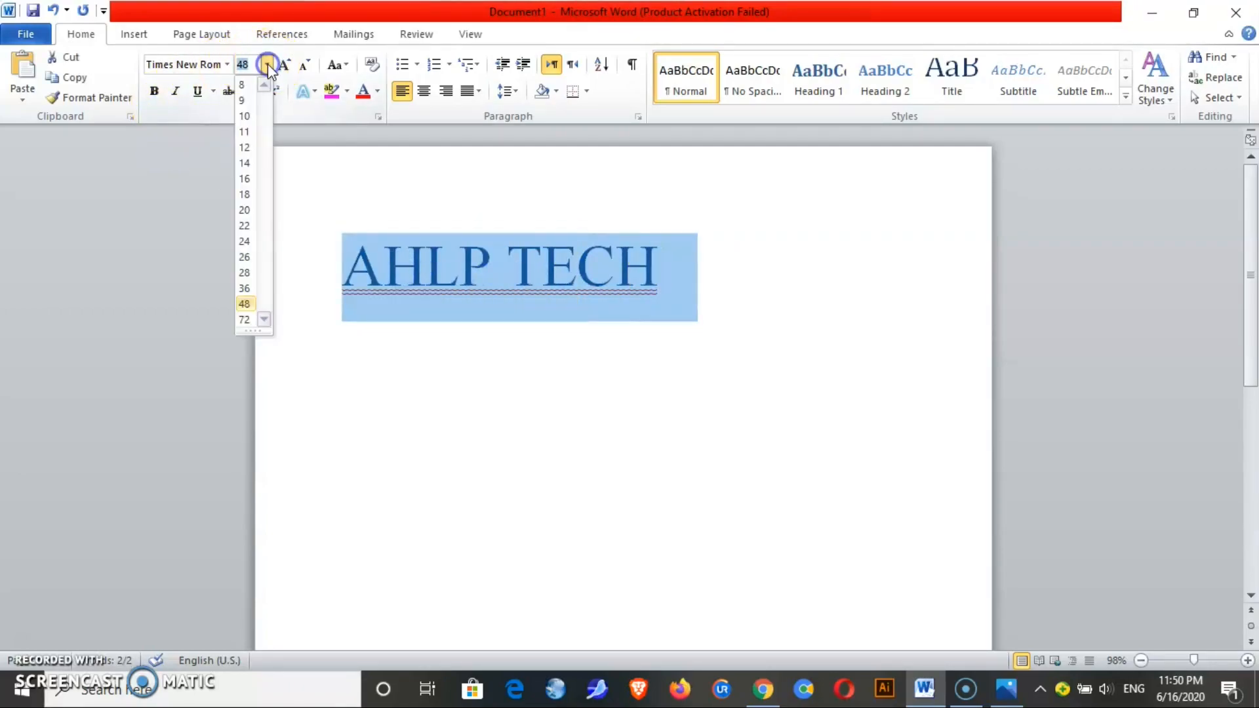
{"action": "left_click", "coordinate": [244, 319]}
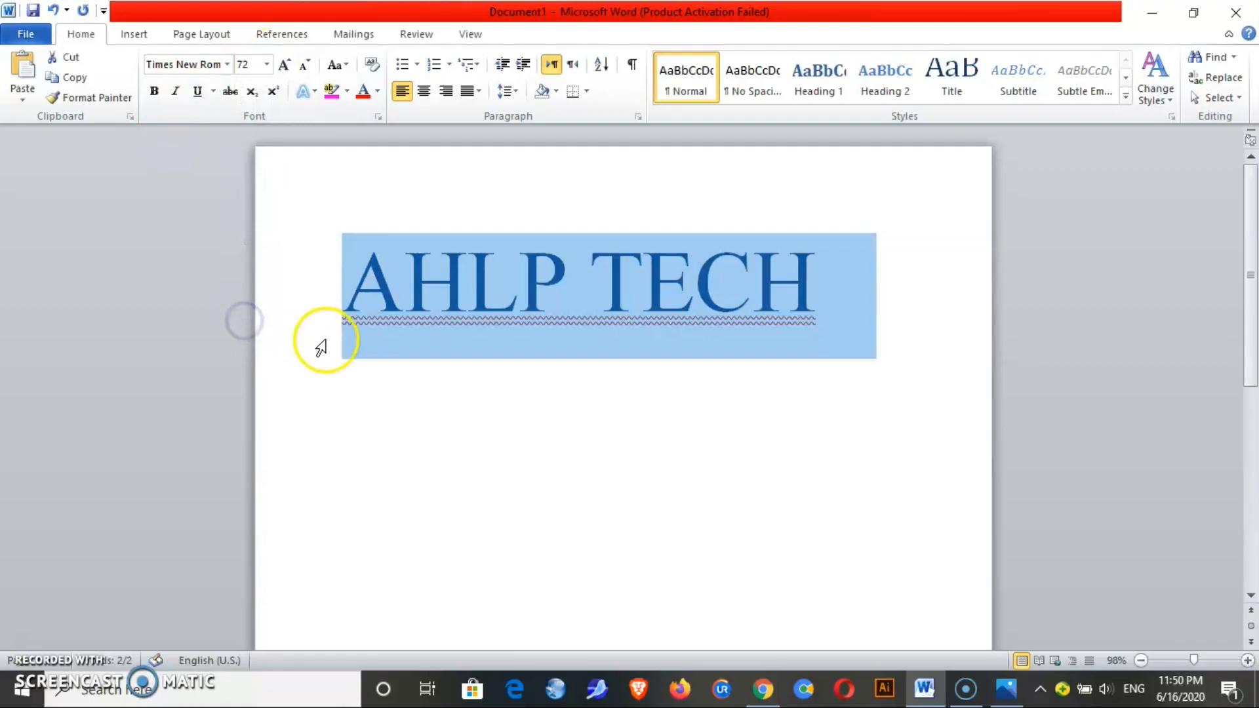
{"action": "left_click", "coordinate": [252, 64]}
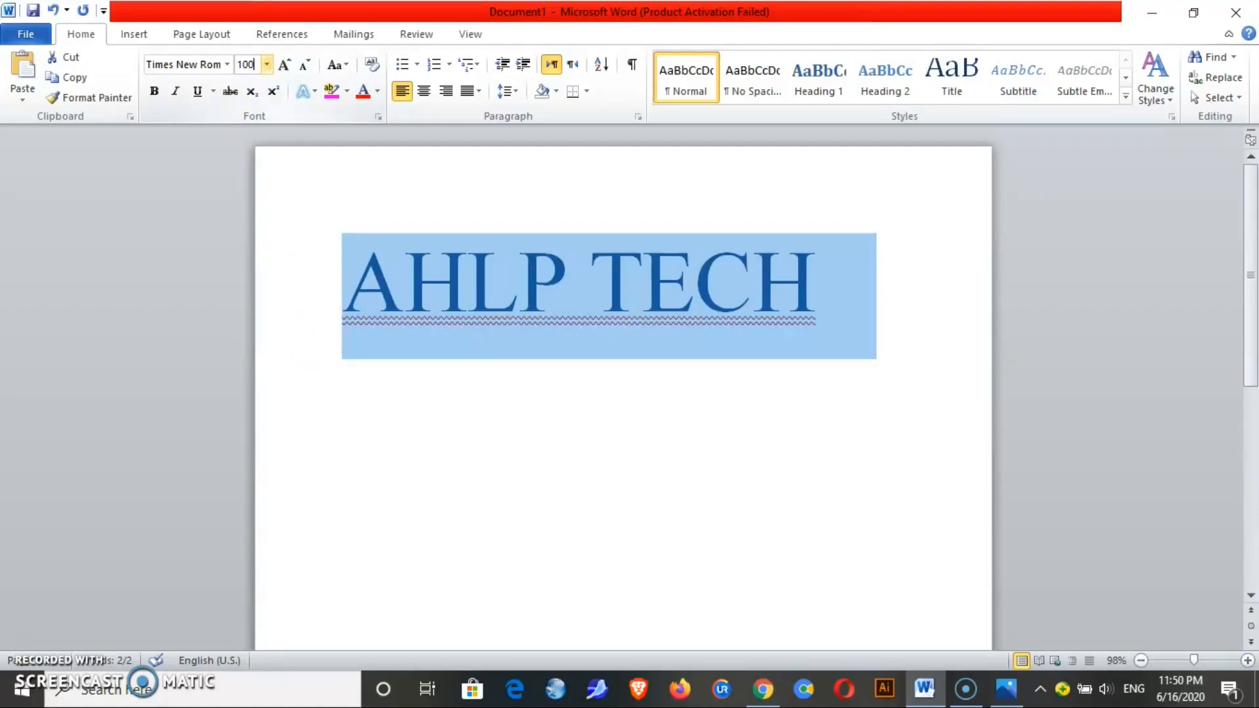
{"action": "key", "text": "Return"}
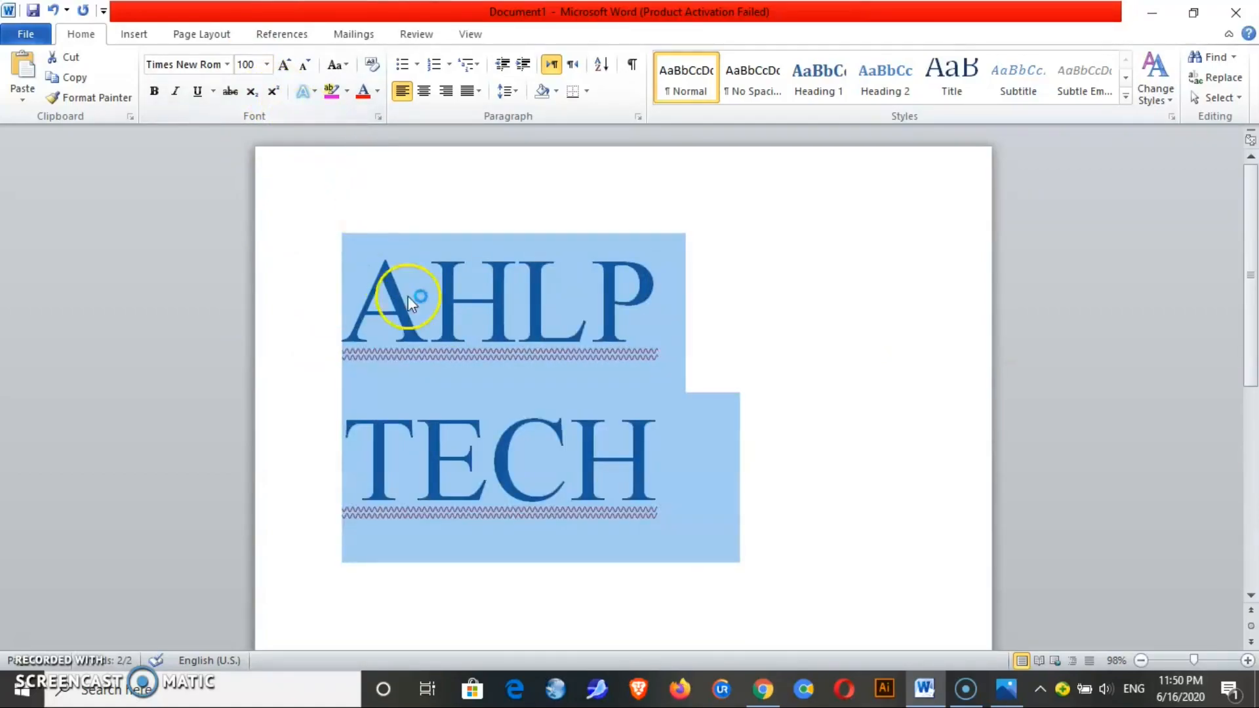
{"action": "left_click", "coordinate": [432, 269]}
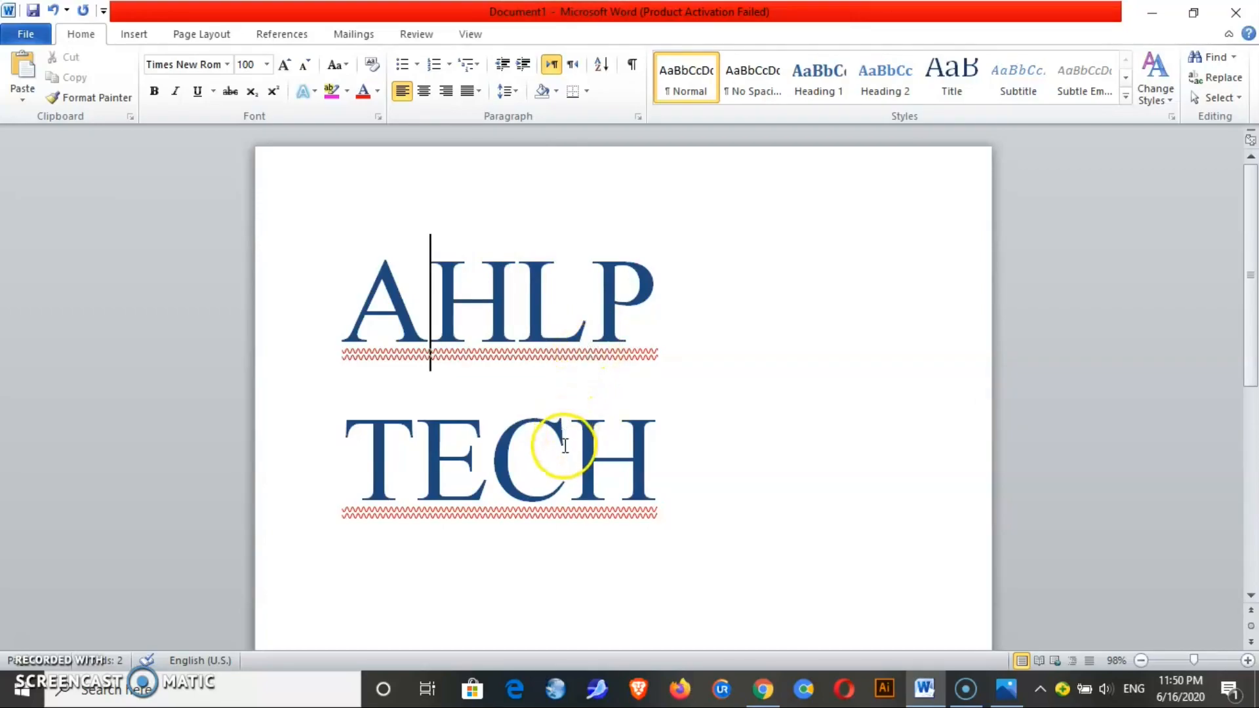
Start a new line below TECH and enter a sample first name.
{"action": "left_click", "coordinate": [667, 495]}
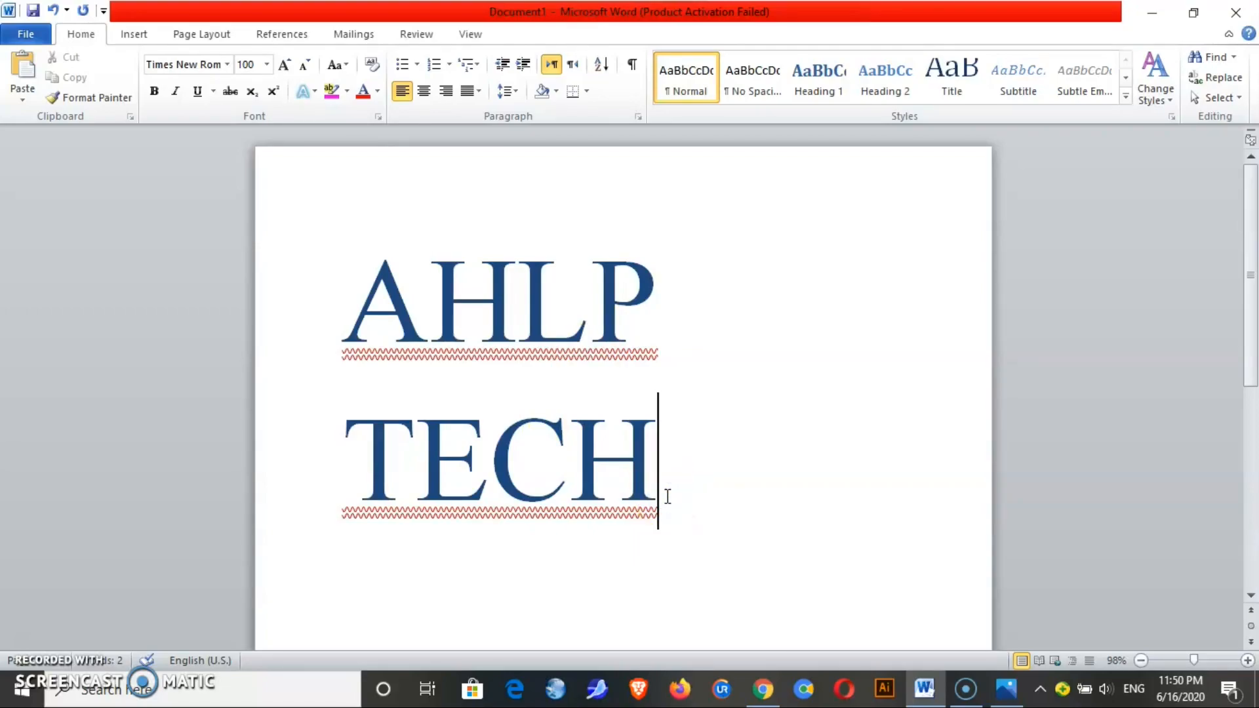
{"action": "scroll", "coordinate": [668, 496], "scroll_direction": "down", "scroll_amount": 2}
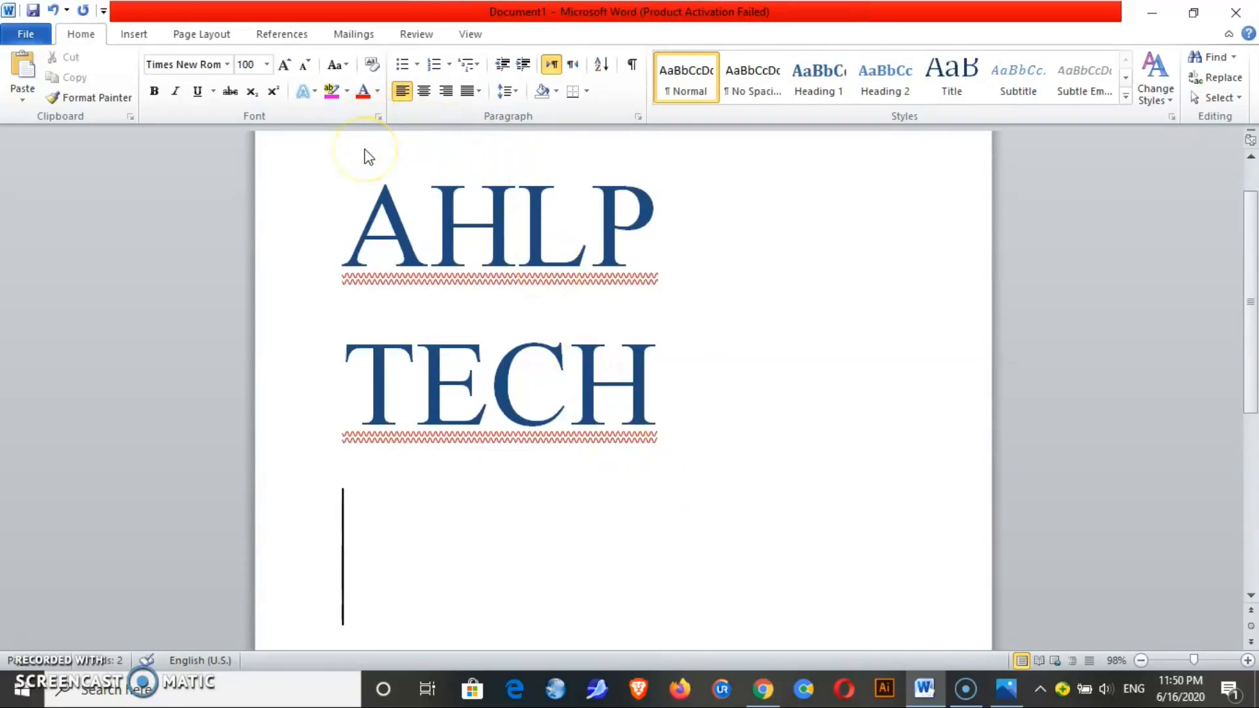
{"action": "type", "text": "Ali"}
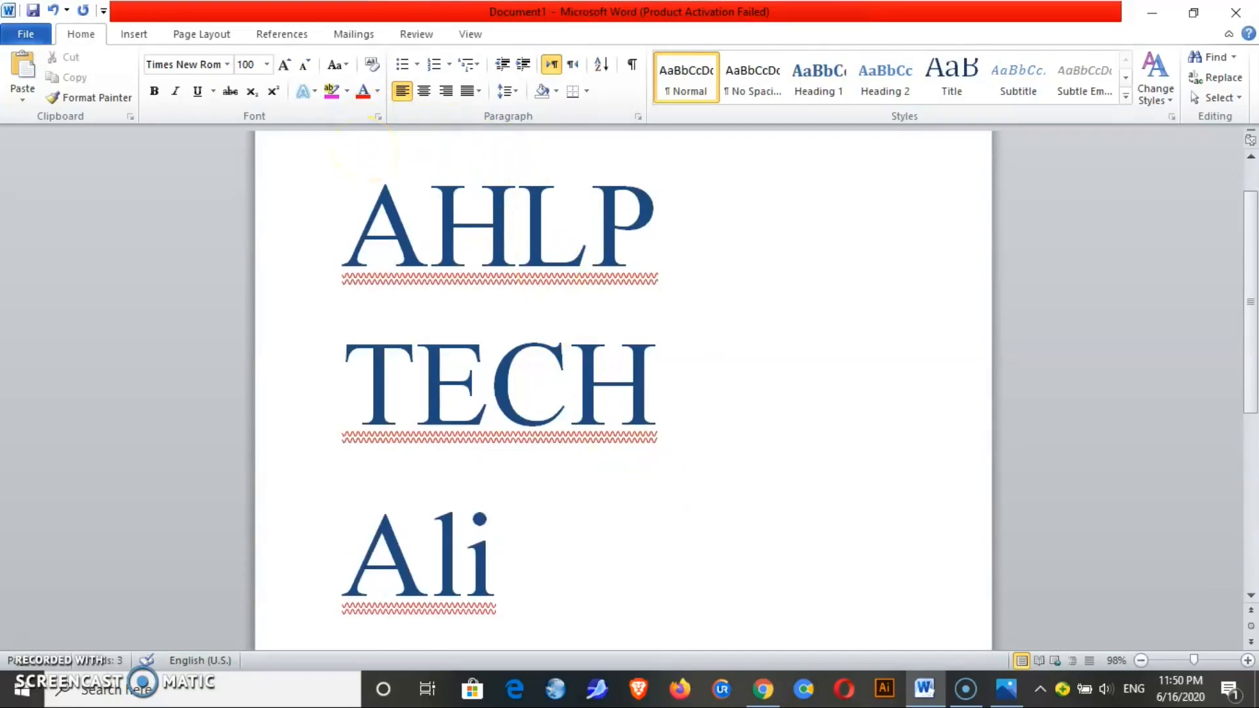
Try to change the sample name's font to Arial Rounded MT Bold without selecting the text.
{"action": "left_click", "coordinate": [230, 67]}
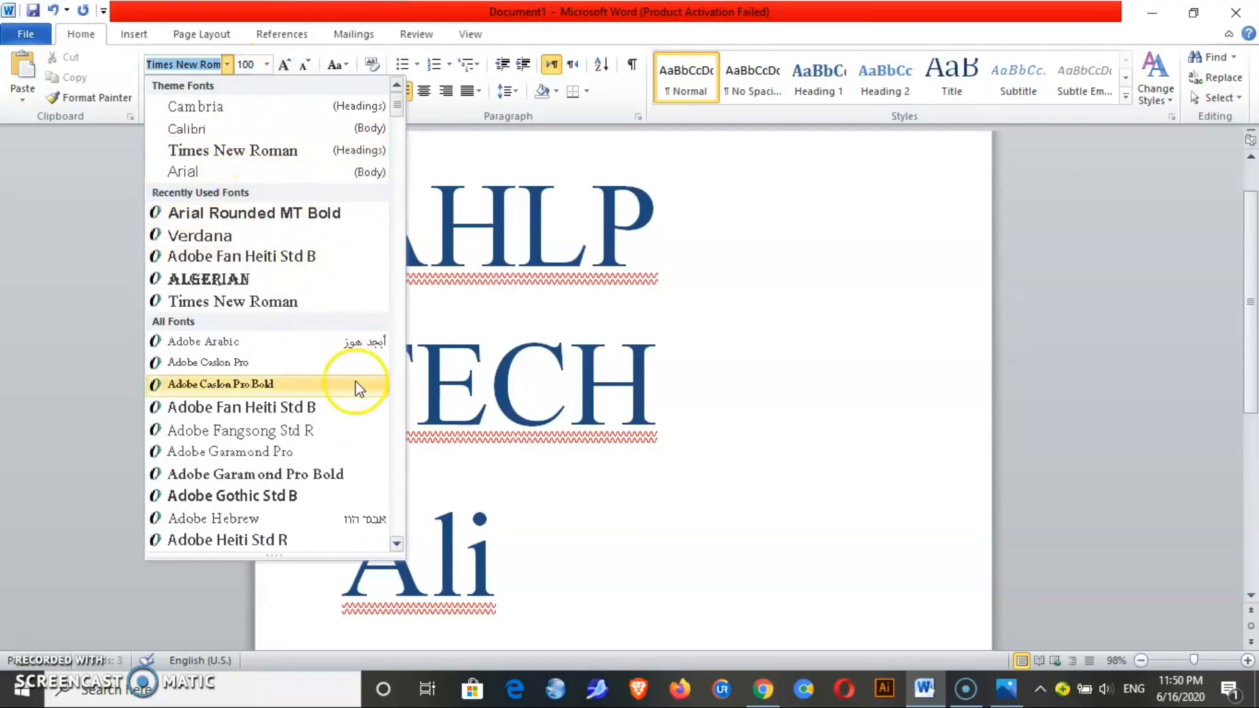
{"action": "left_click_drag", "start_coordinate": [395, 113], "coordinate": [399, 141]}
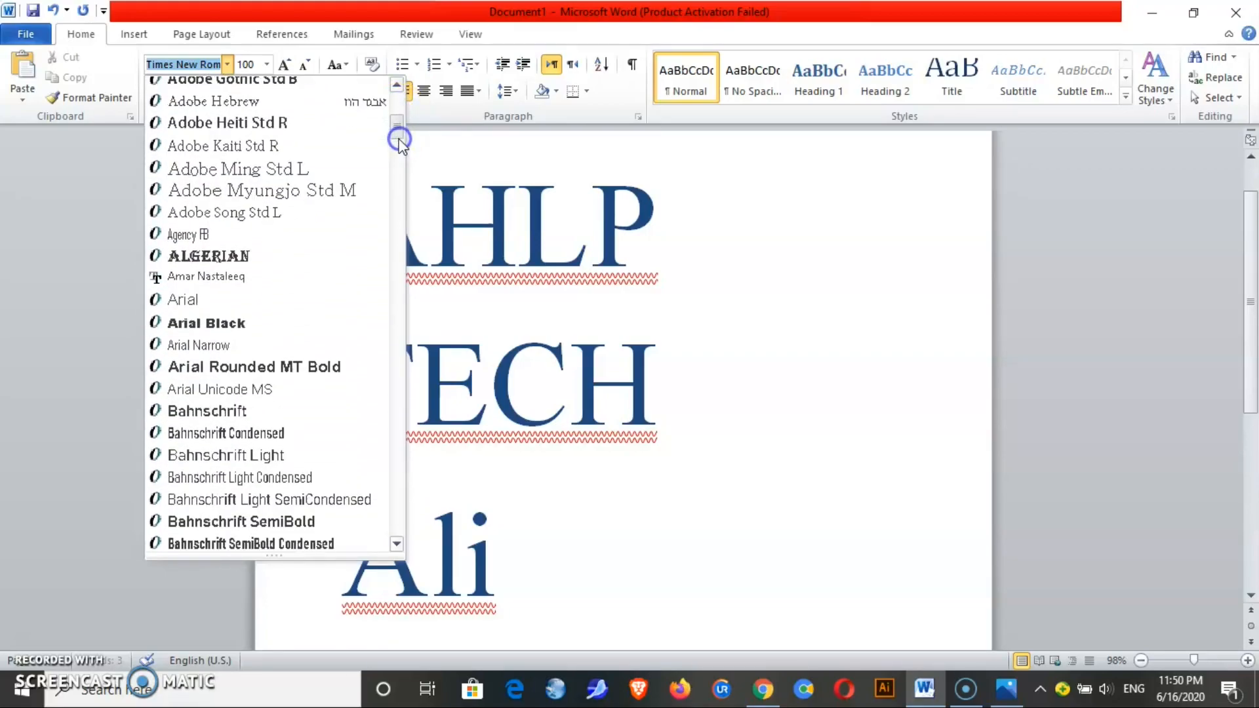
{"action": "left_click", "coordinate": [331, 365]}
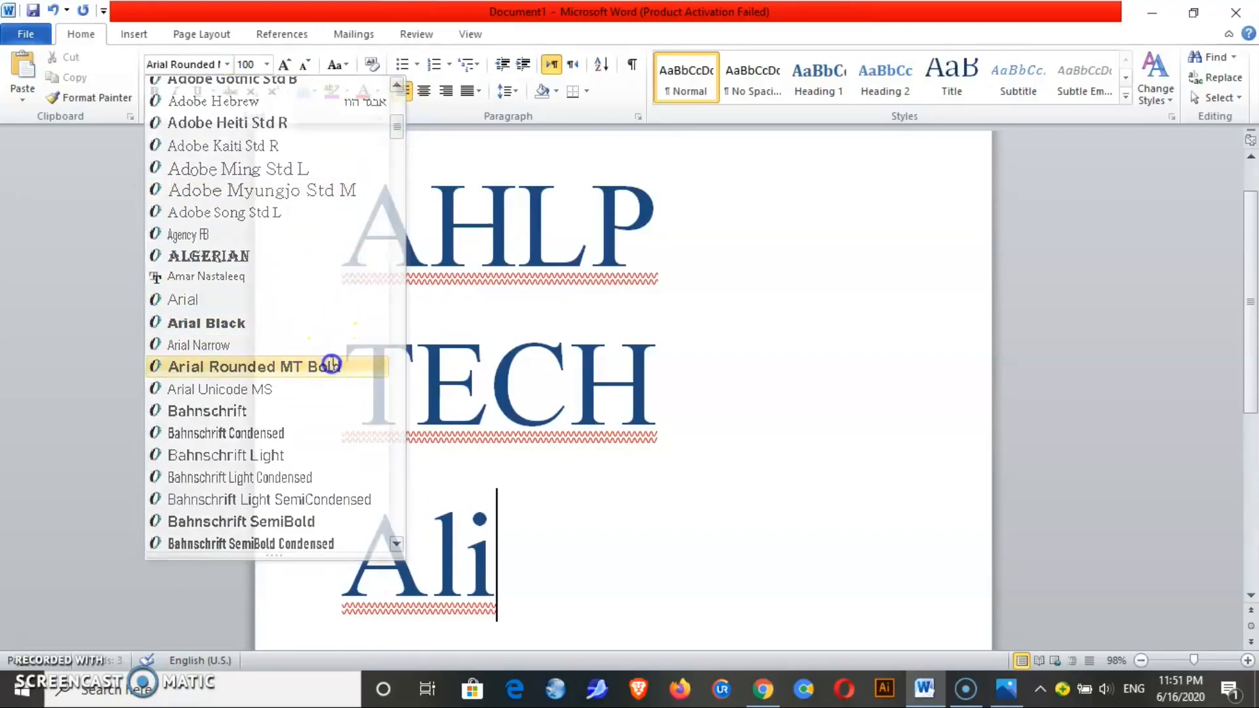
Select the sample name below TECH and set its font to Arial Rounded MT Bold.
{"action": "left_click_drag", "start_coordinate": [481, 558], "coordinate": [379, 560]}
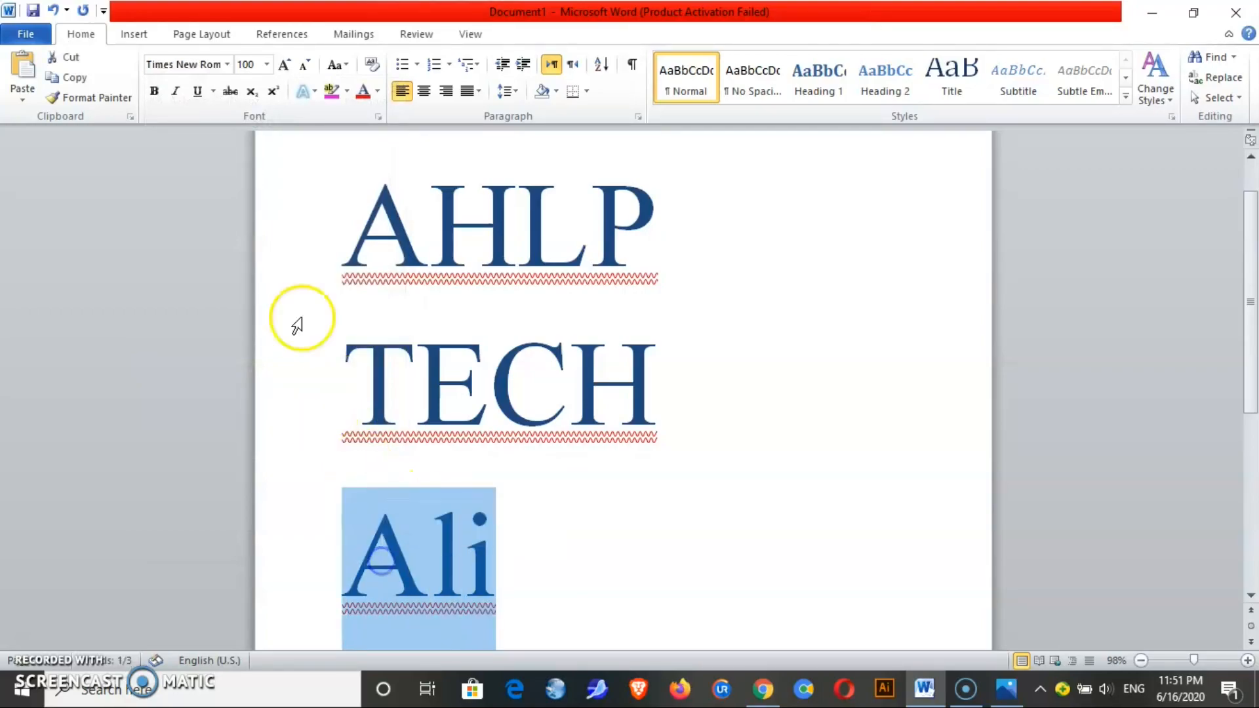
{"action": "left_click", "coordinate": [227, 65]}
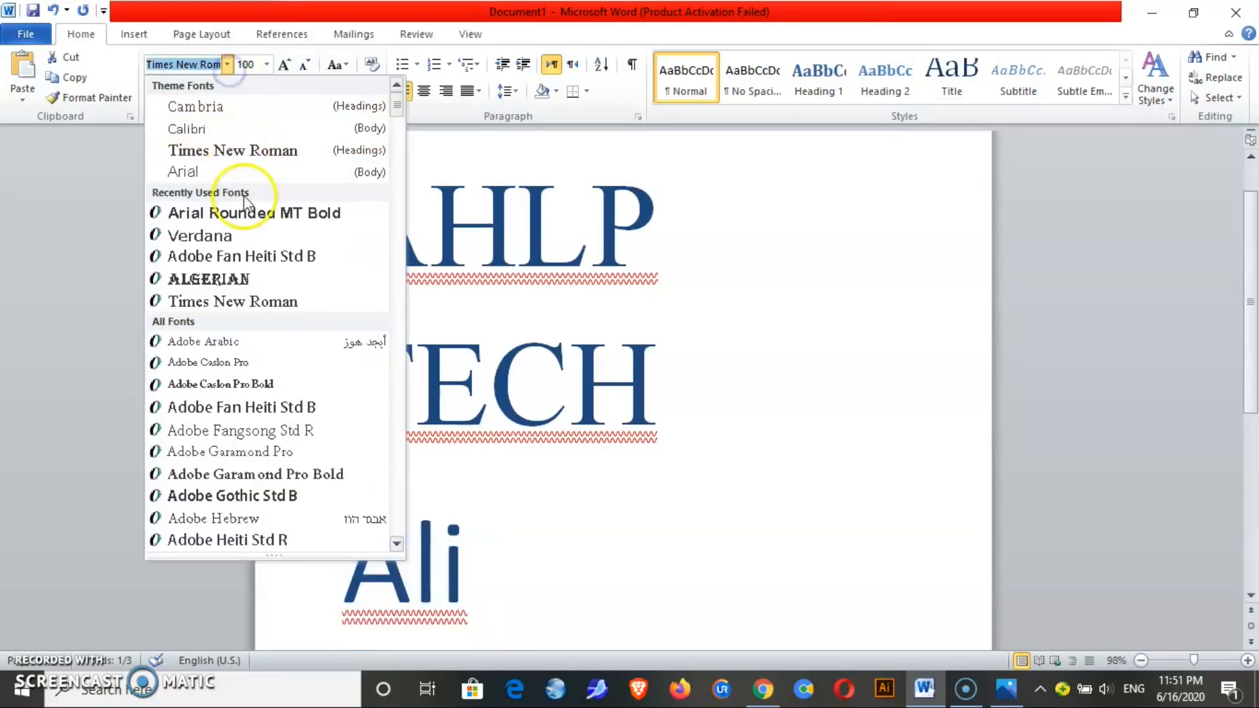
{"action": "left_click_drag", "start_coordinate": [397, 110], "coordinate": [398, 138]}
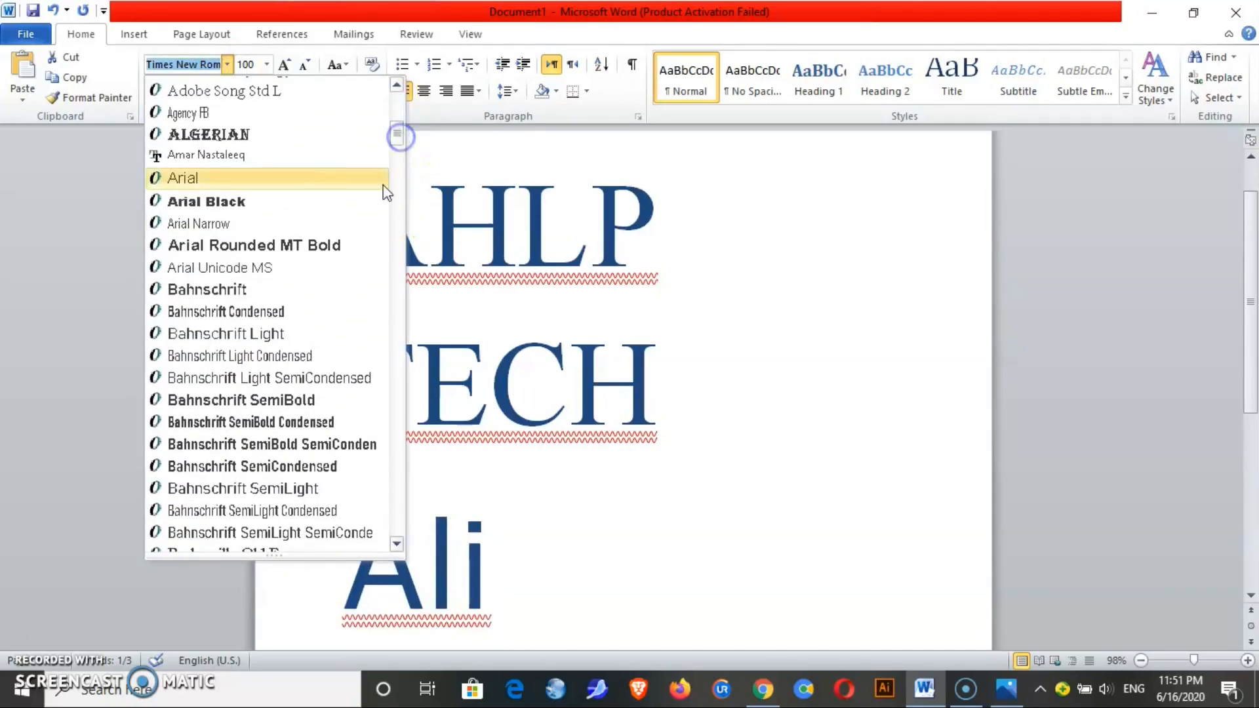
{"action": "left_click", "coordinate": [354, 260]}
{"action": "left_click", "coordinate": [423, 584]}
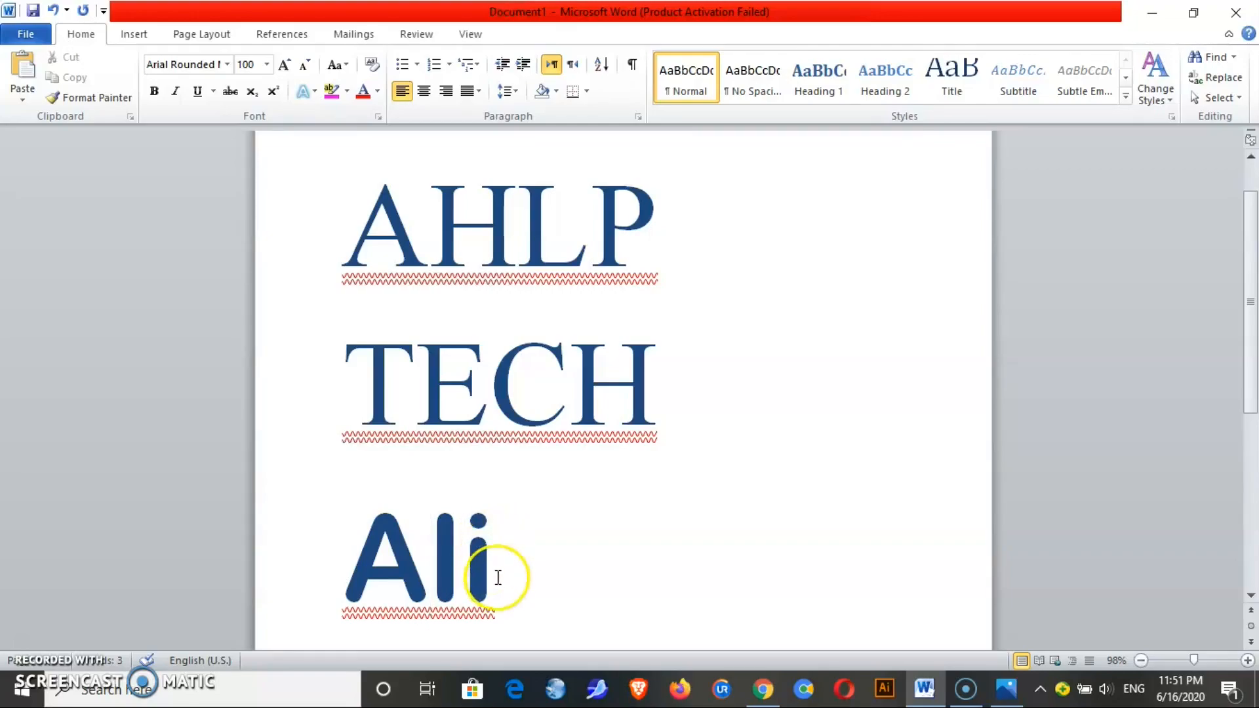
Reselect the sample name, set its font size to a custom 200, and delete the name.
{"action": "left_click_drag", "start_coordinate": [500, 571], "coordinate": [367, 557]}
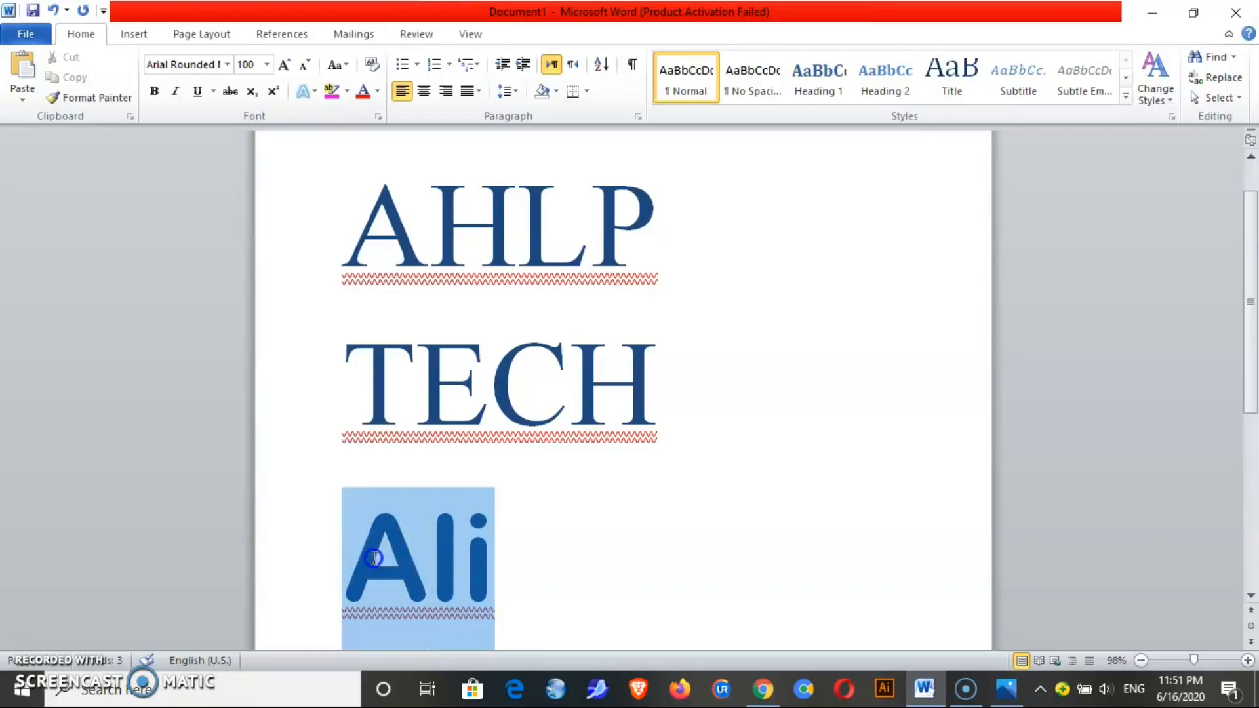
{"action": "left_click", "coordinate": [267, 65]}
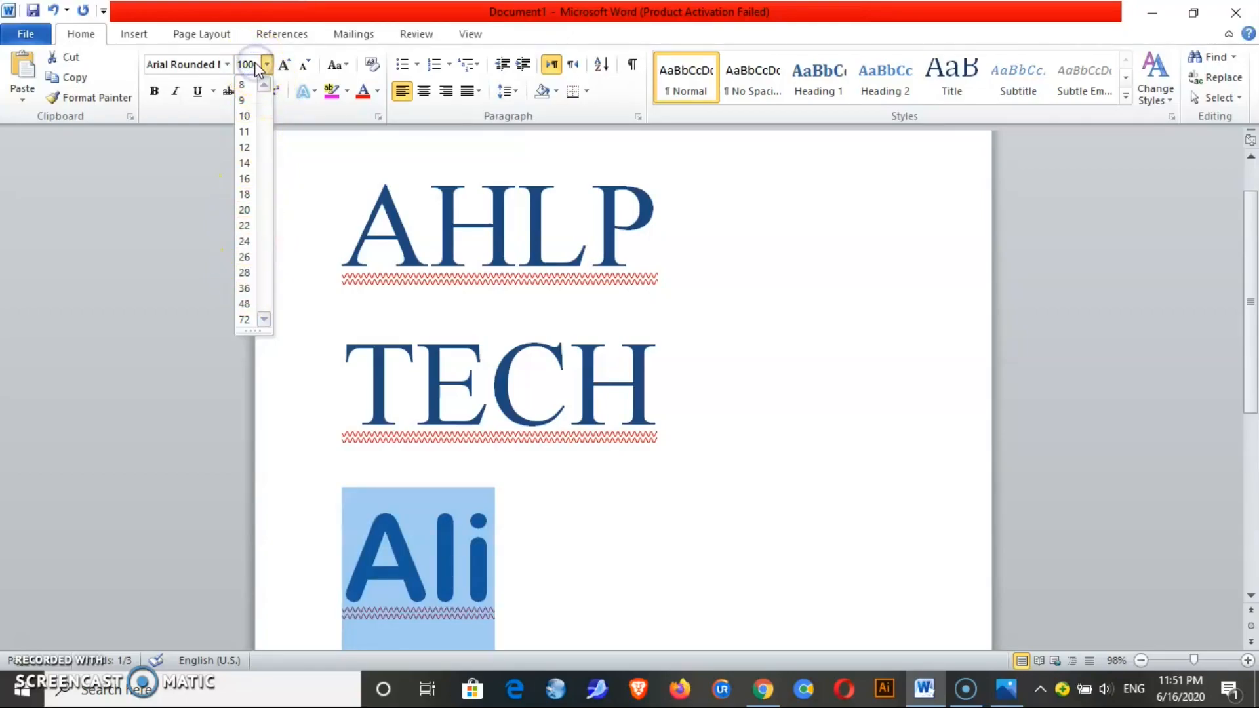
{"action": "type", "text": "1"}
{"action": "type", "text": "00"}
{"action": "key", "text": "Return"}
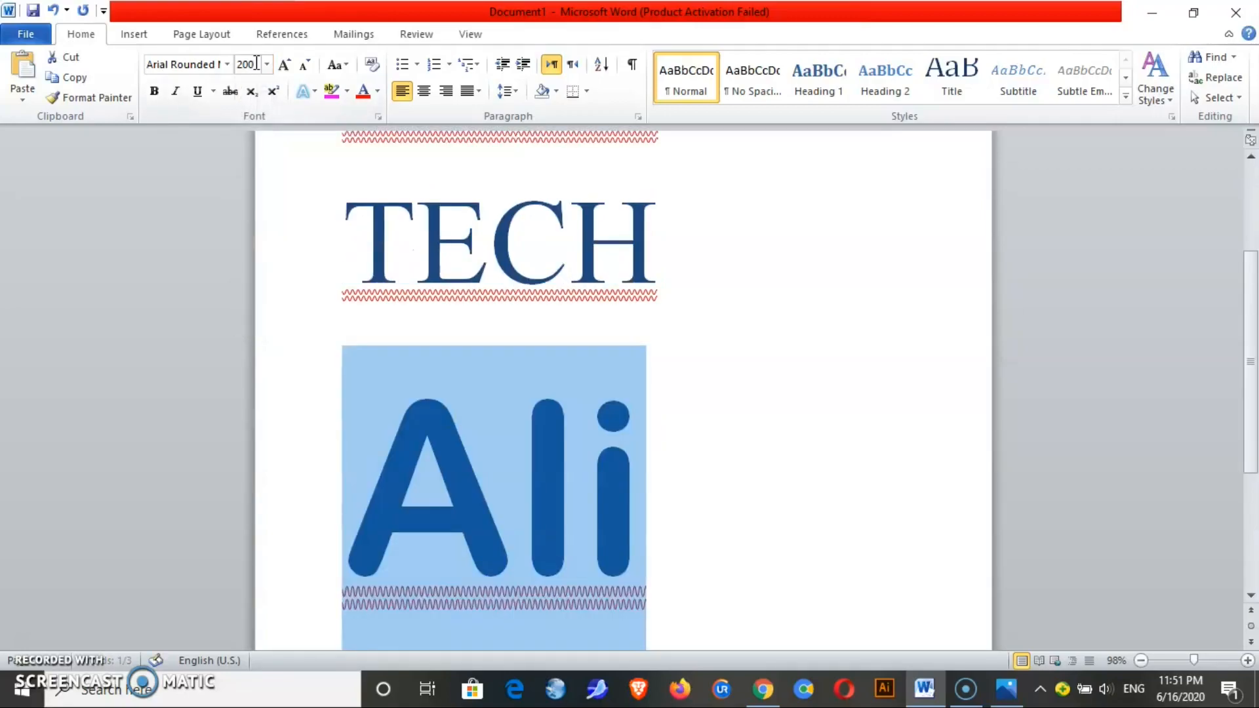
{"action": "key", "text": "Delete"}
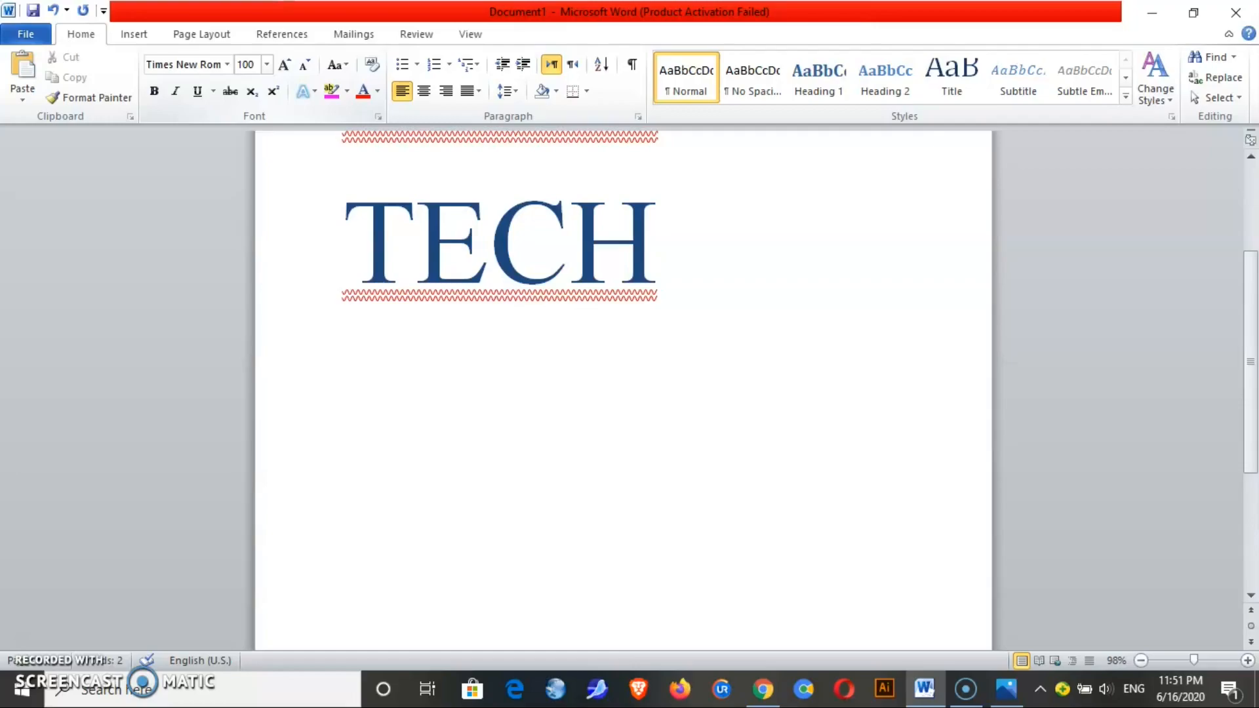
Select the word TECH and grow its font in increments up to size 180.
{"action": "left_click", "coordinate": [265, 64]}
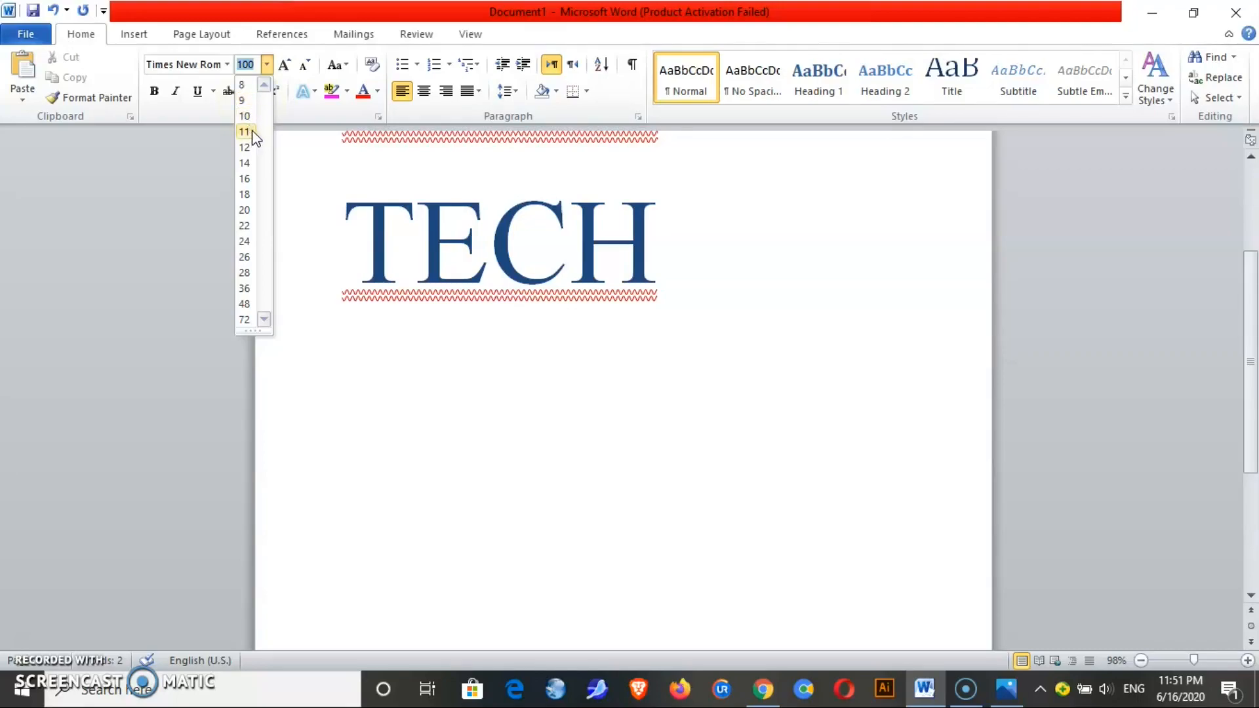
{"action": "left_click", "coordinate": [650, 263]}
{"action": "left_click", "coordinate": [634, 261]}
{"action": "left_click_drag", "start_coordinate": [635, 261], "coordinate": [379, 257]}
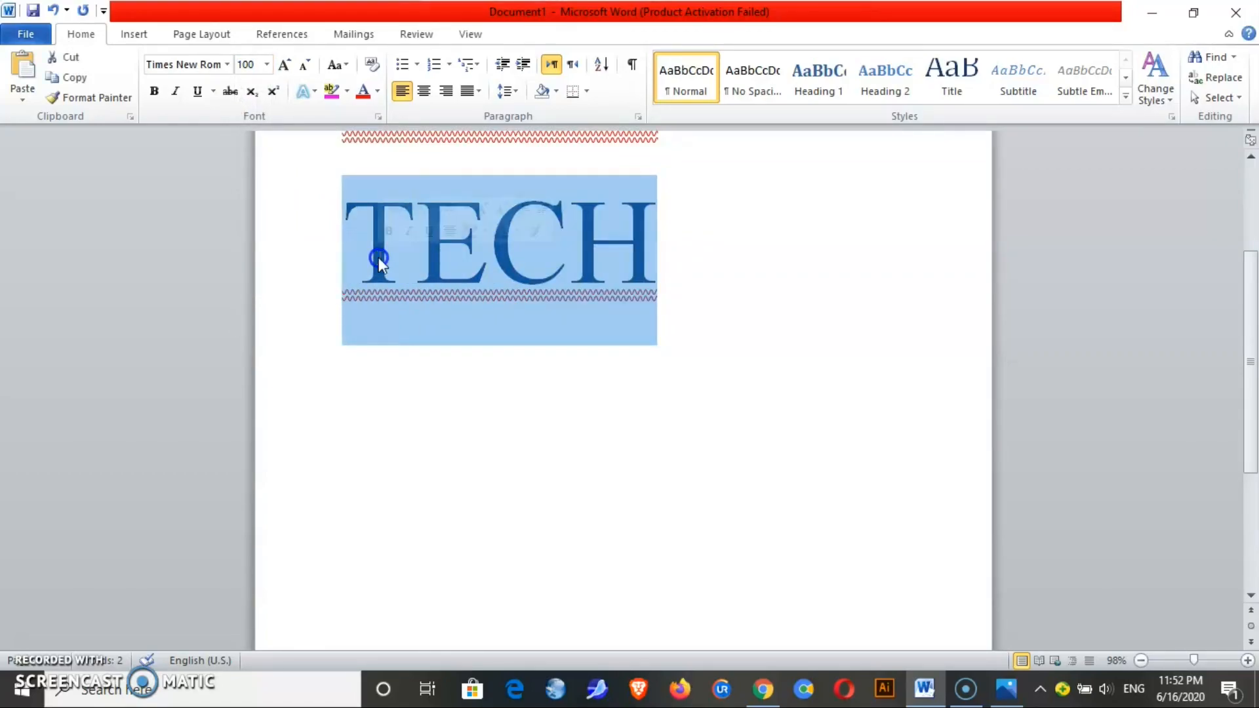
{"action": "left_click", "coordinate": [283, 68]}
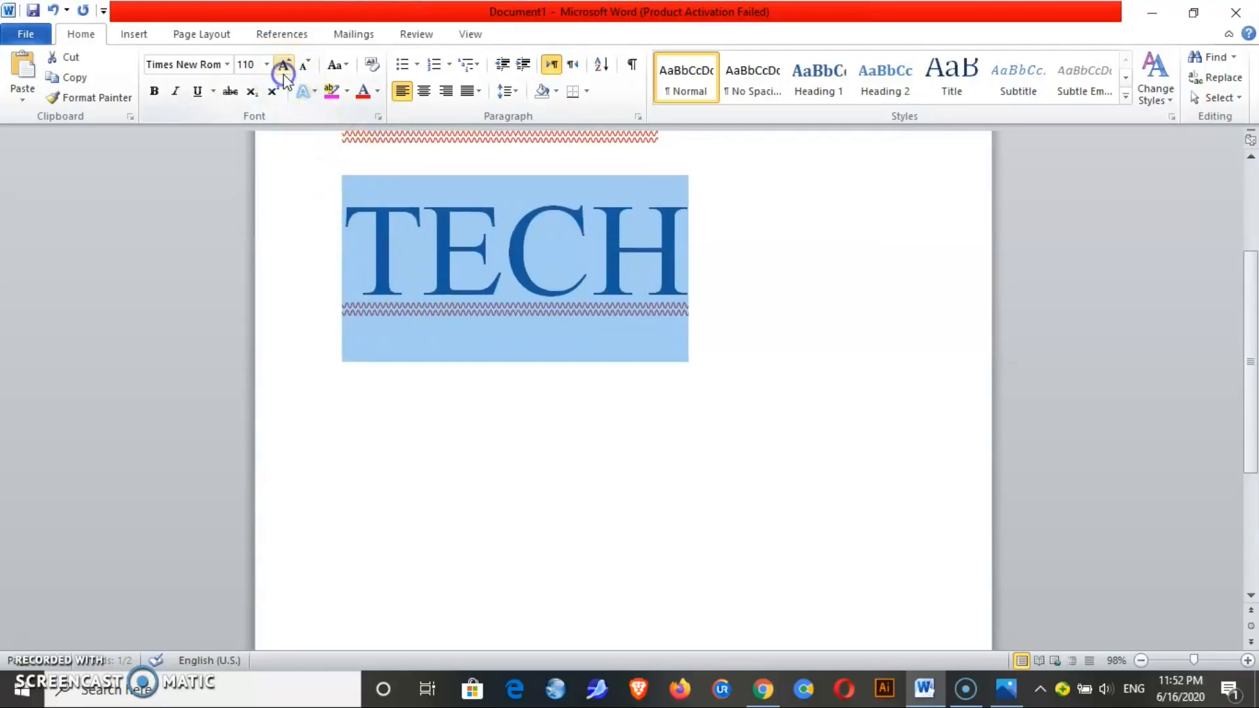
{"action": "left_click", "coordinate": [283, 68]}
{"action": "left_click", "coordinate": [283, 73]}
{"action": "left_click", "coordinate": [283, 73]}
{"action": "left_click", "coordinate": [283, 74]}
{"action": "left_click", "coordinate": [283, 74]}
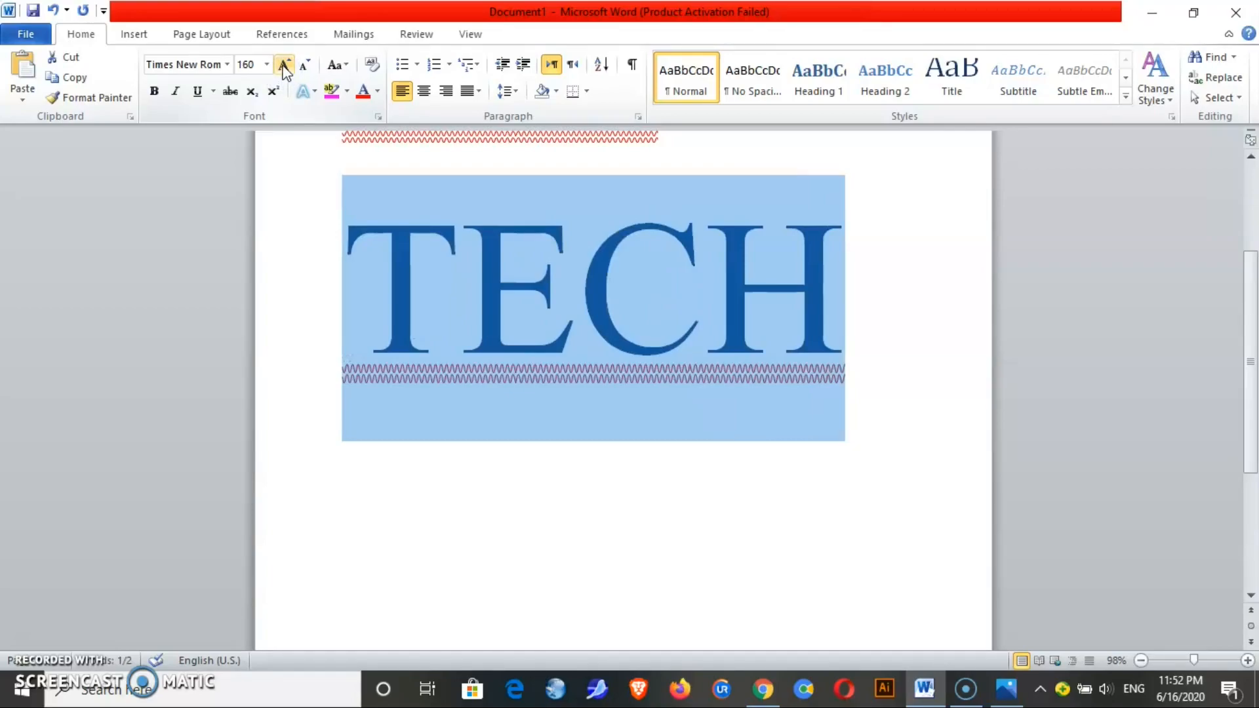
{"action": "left_click", "coordinate": [283, 69]}
{"action": "left_click", "coordinate": [283, 68]}
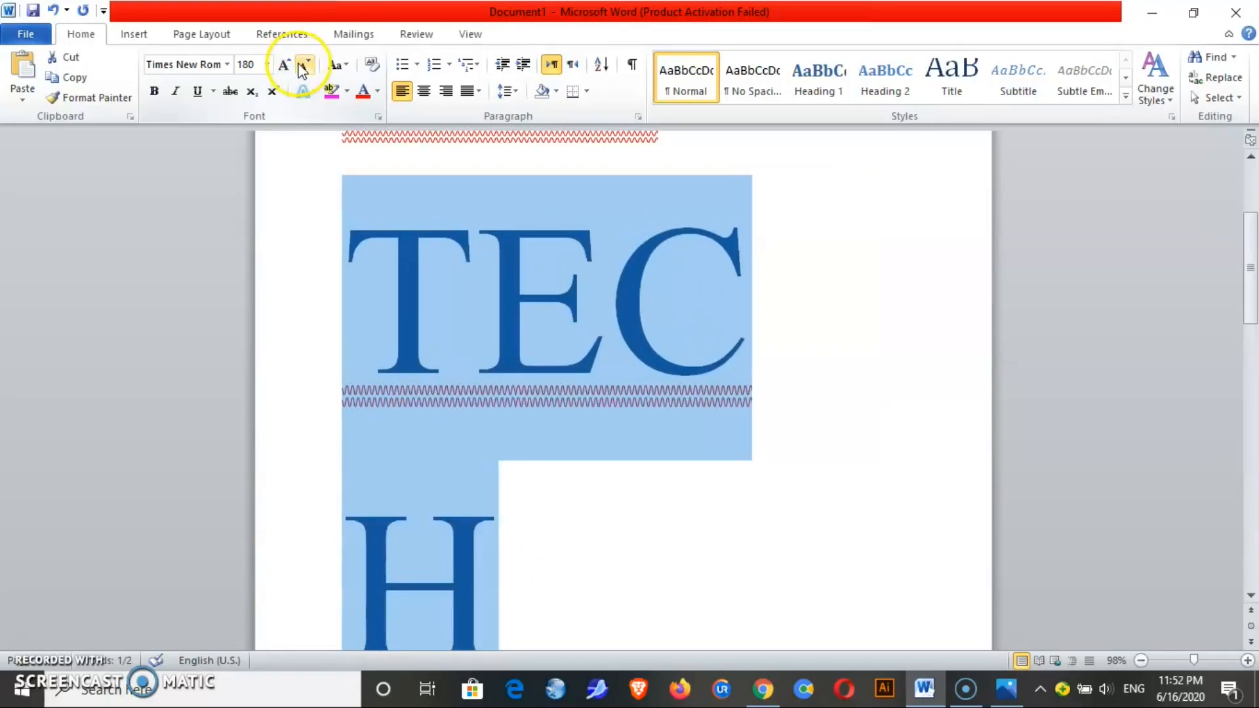
Shrink the font of the word TECH in increments down to size 120.
{"action": "left_click", "coordinate": [302, 66]}
{"action": "left_click", "coordinate": [302, 66]}
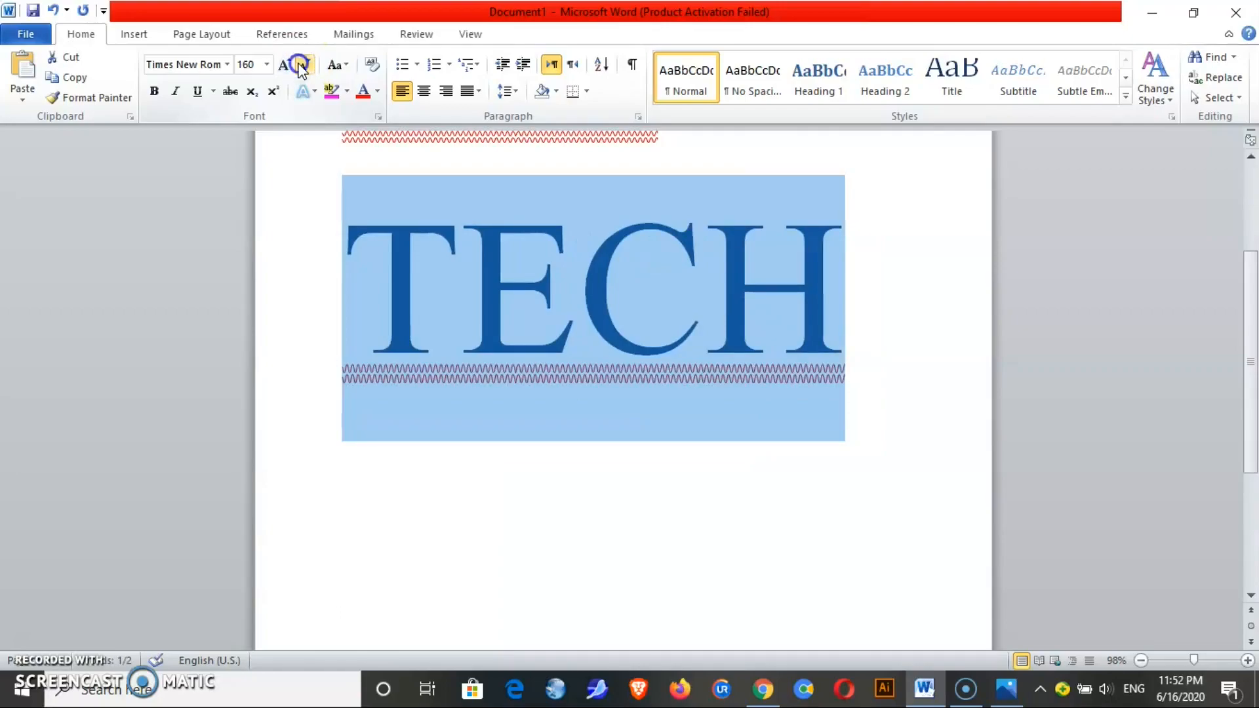
{"action": "left_click", "coordinate": [301, 65]}
{"action": "left_click", "coordinate": [301, 65]}
{"action": "left_click", "coordinate": [301, 66]}
{"action": "left_click", "coordinate": [300, 66]}
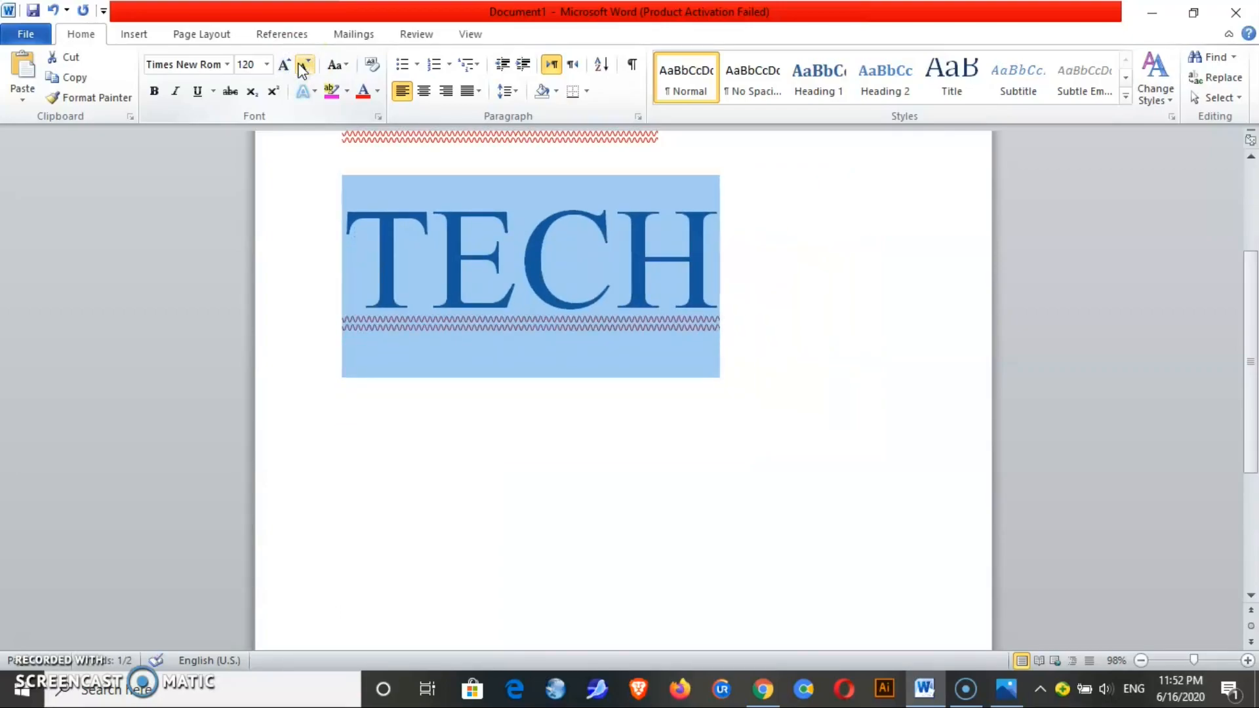
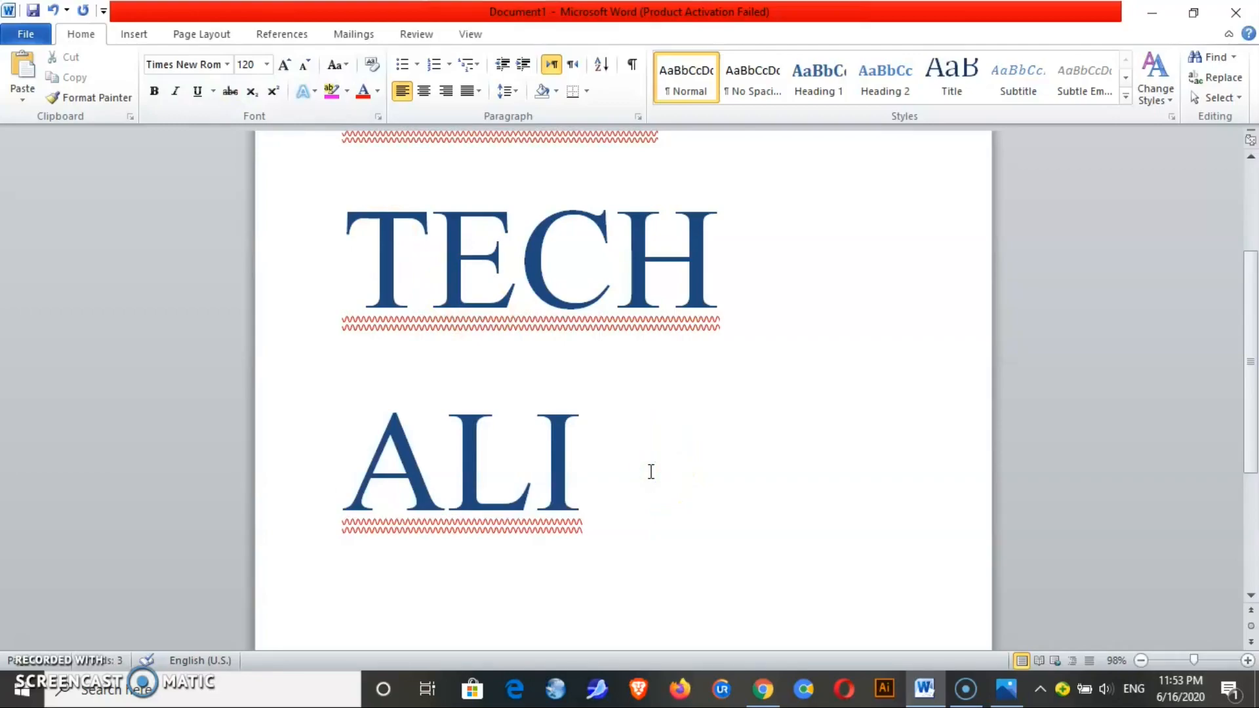
Enter the number 10 with a subscript 2 on a new line below the sample name.
{"action": "key", "text": "Return"}
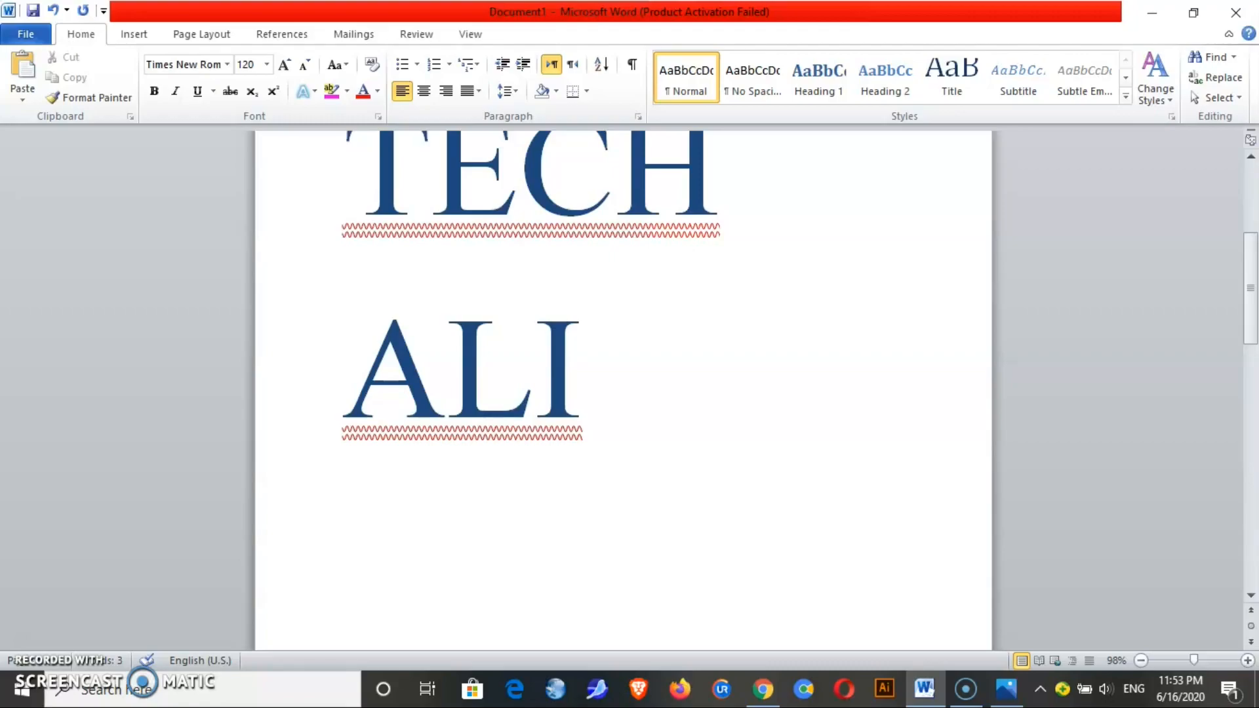
{"action": "type", "text": "10"}
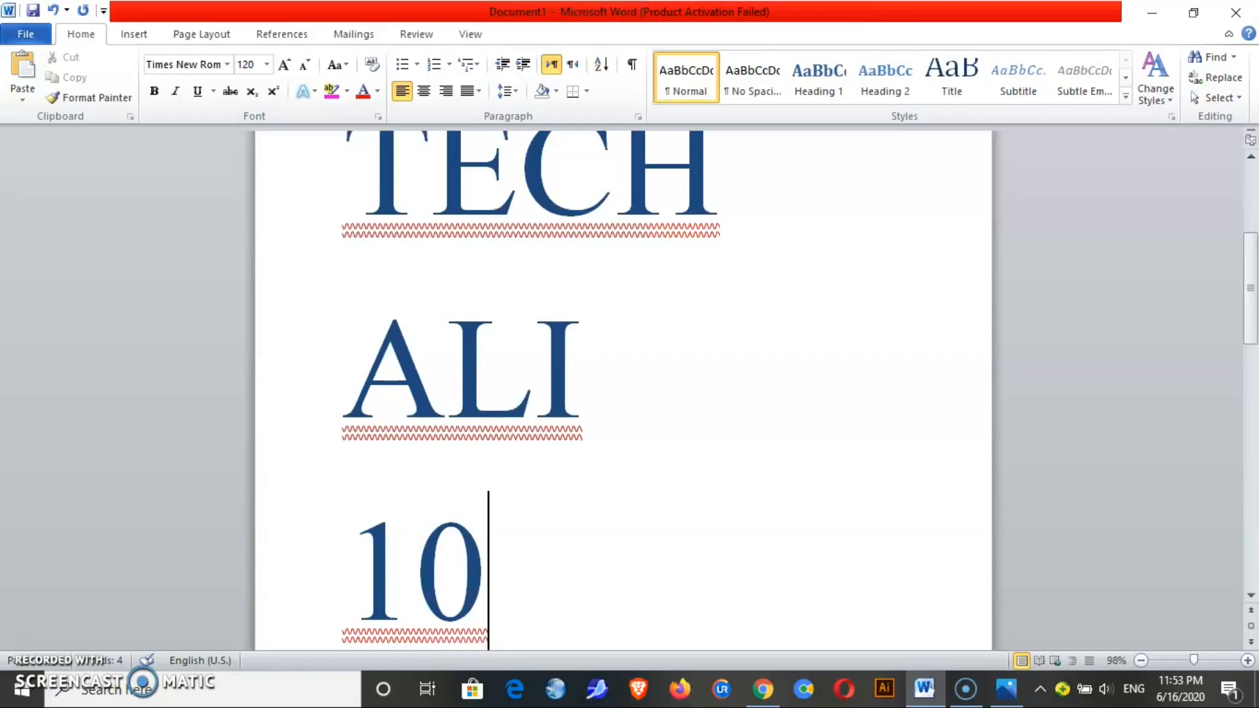
{"action": "key", "text": "BackSpace"}
{"action": "key", "text": "BackSpace"}
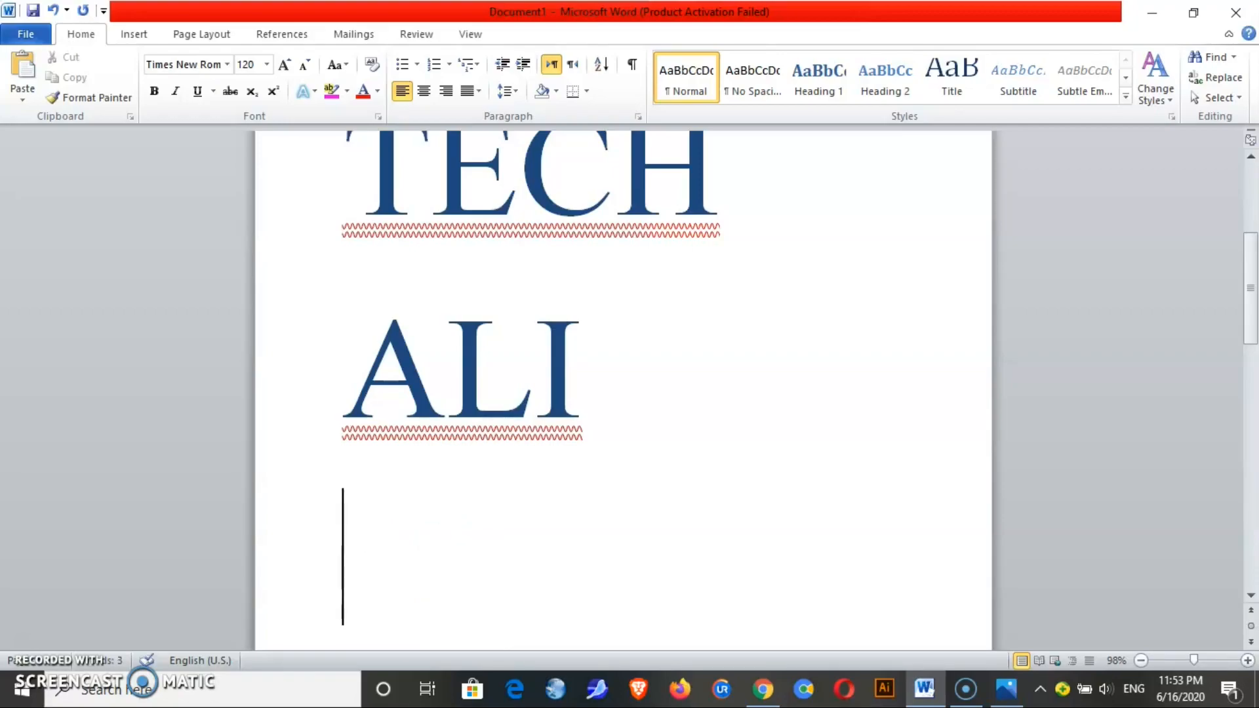
{"action": "type", "text": "10"}
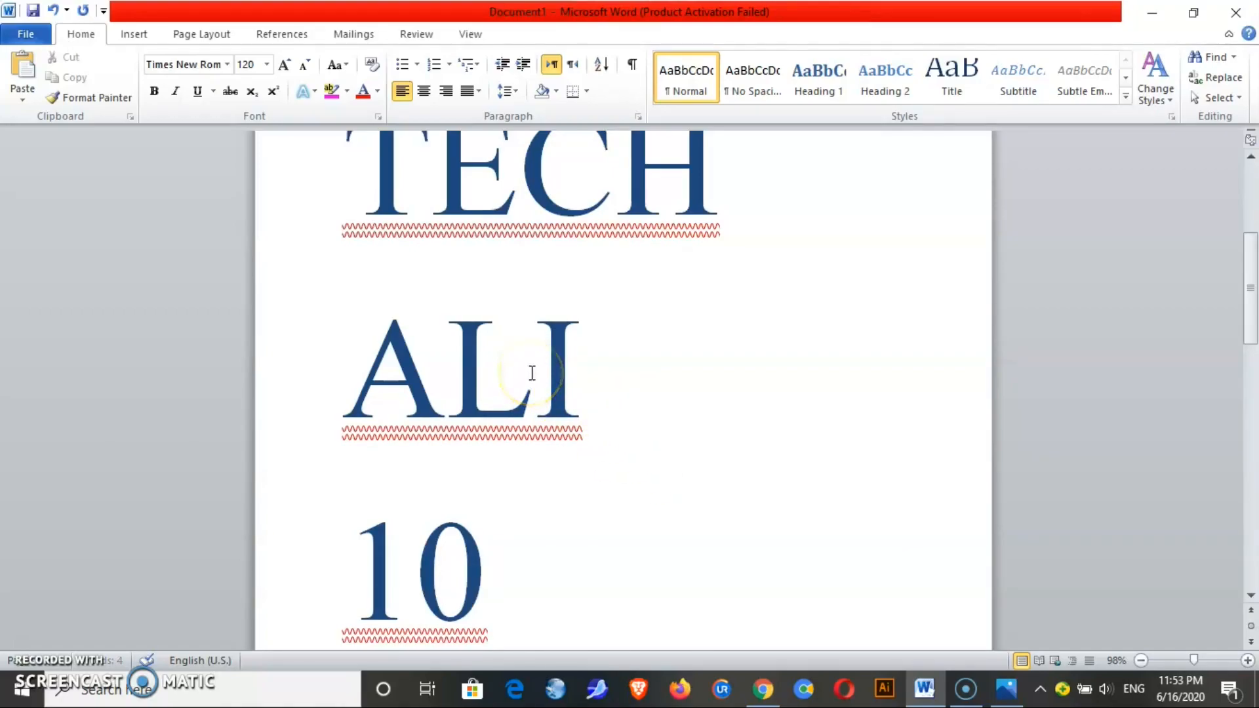
{"action": "key", "text": "ctrl+equal"}
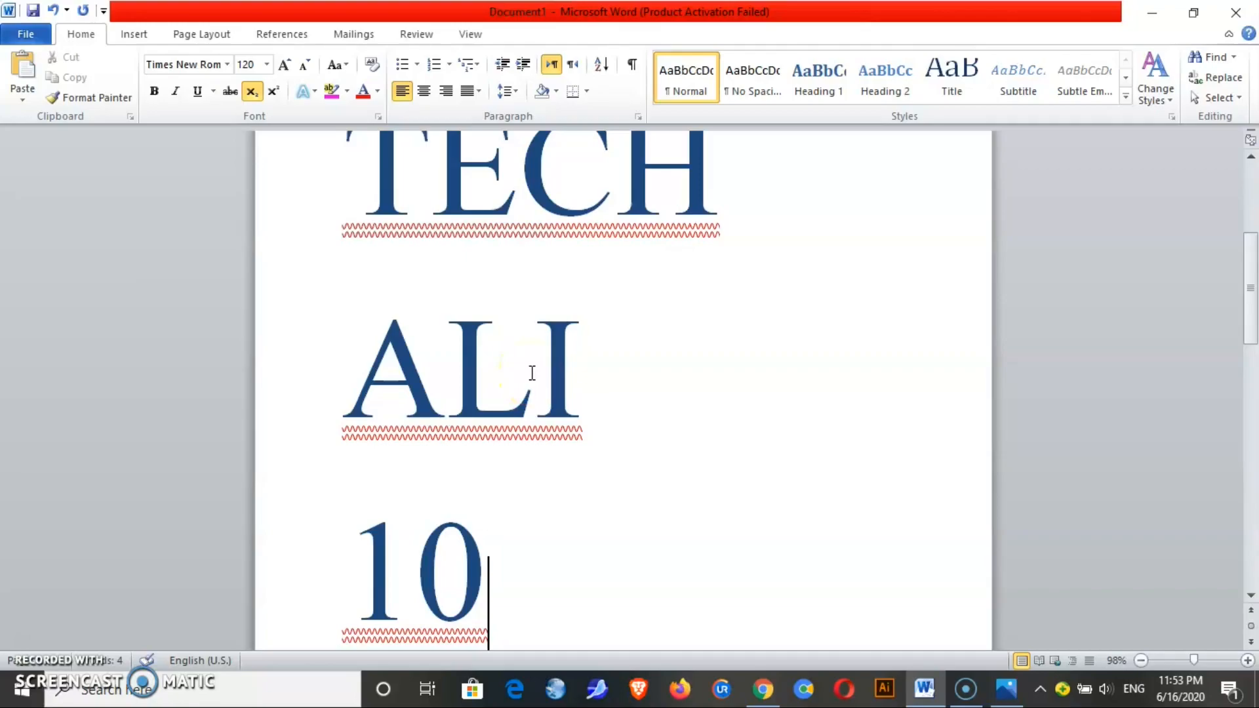
{"action": "type", "text": "2"}
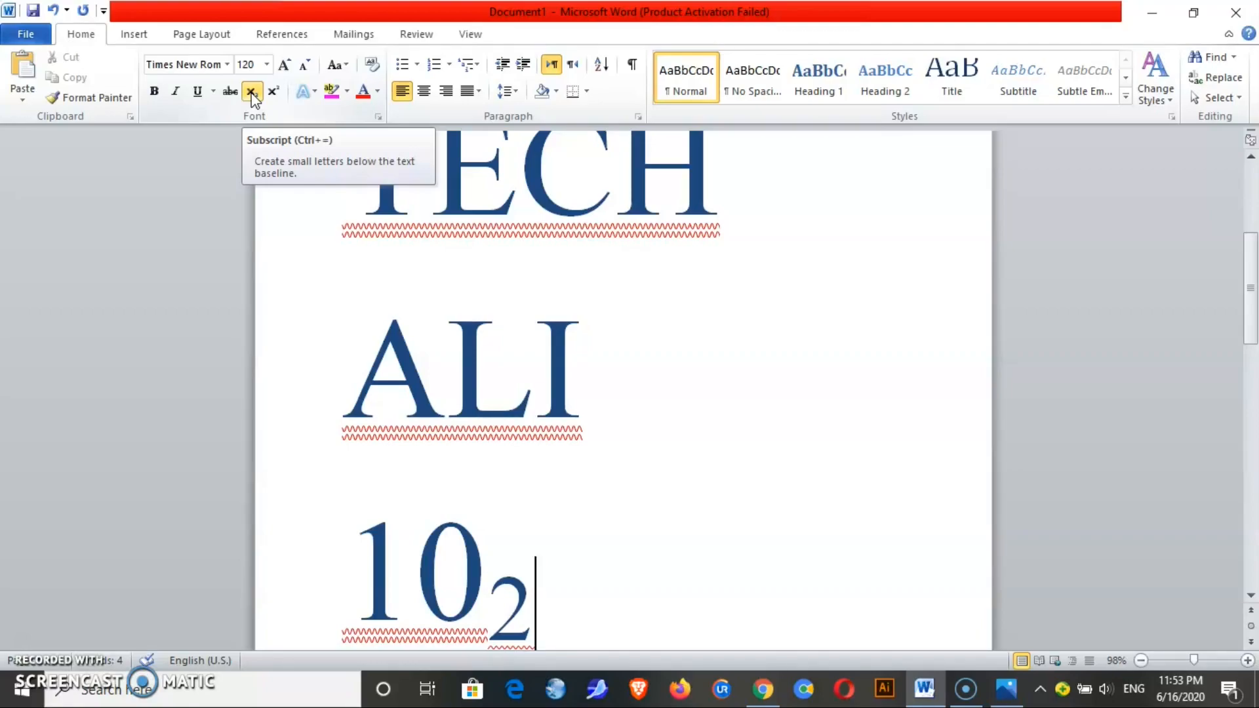
Start a new line after the subscripted number and type the sample name in subscript.
{"action": "key", "text": "Return"}
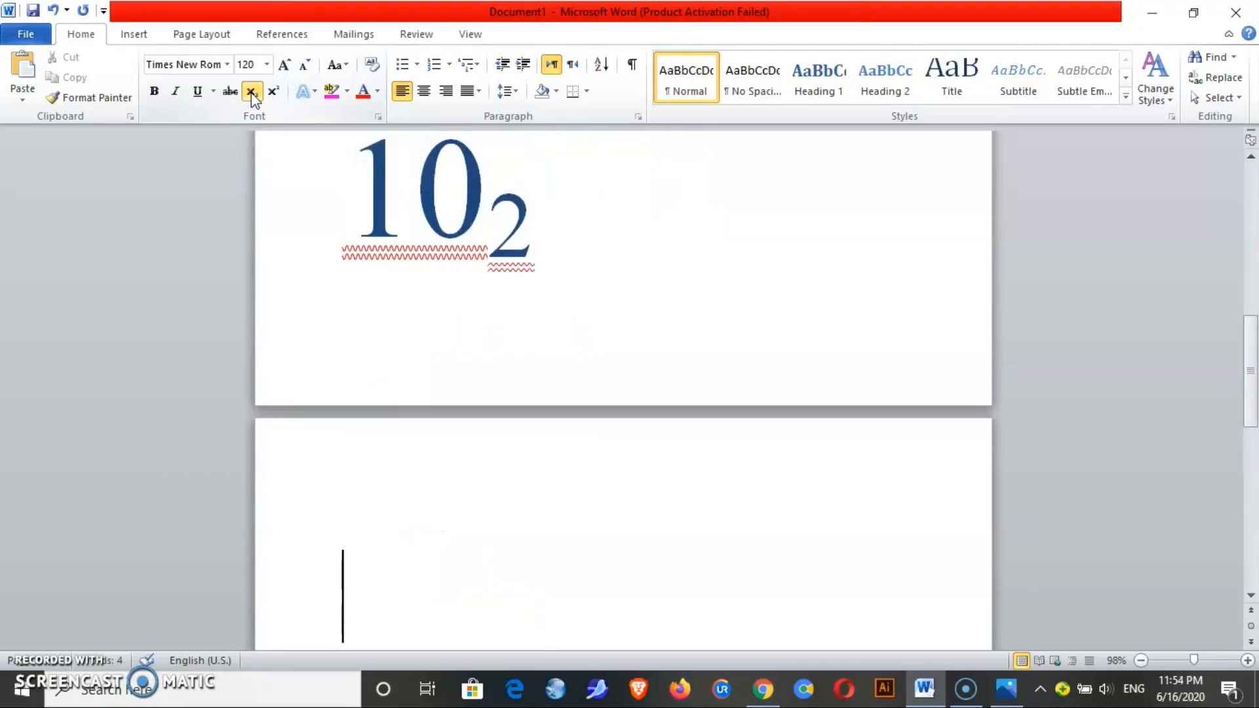
{"action": "left_click", "coordinate": [252, 93]}
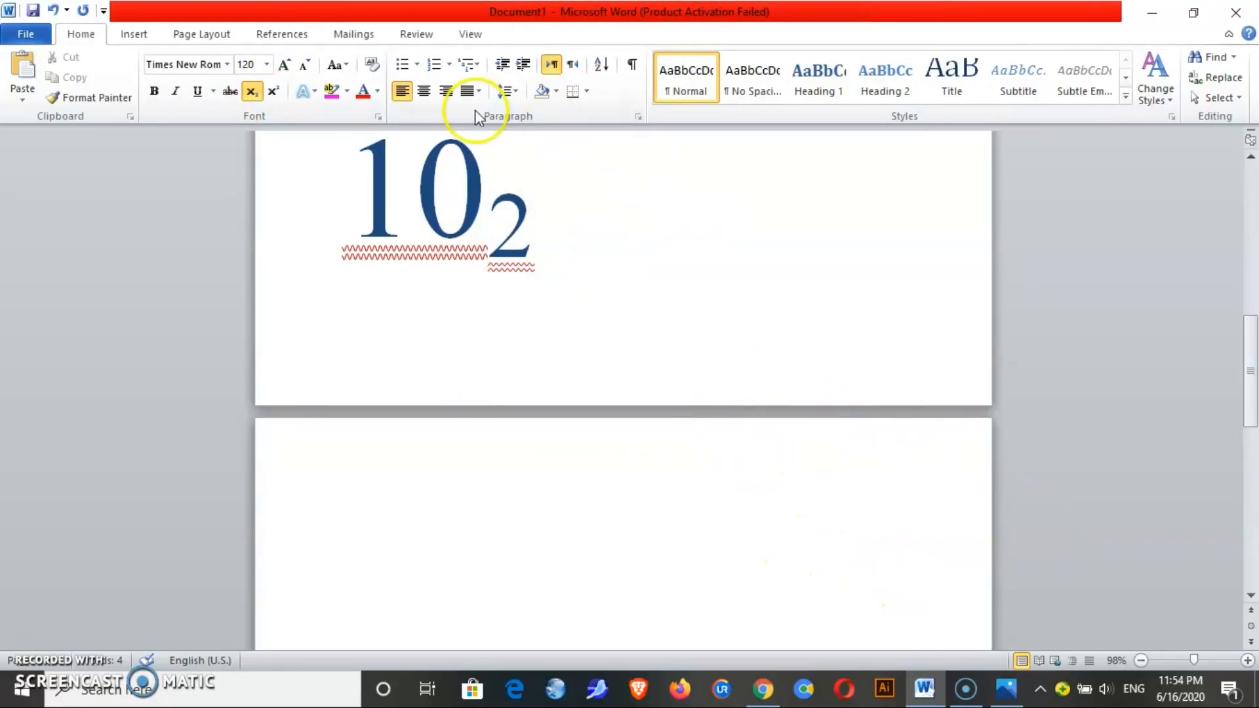
{"action": "left_click", "coordinate": [263, 92]}
{"action": "type", "text": "AL"}
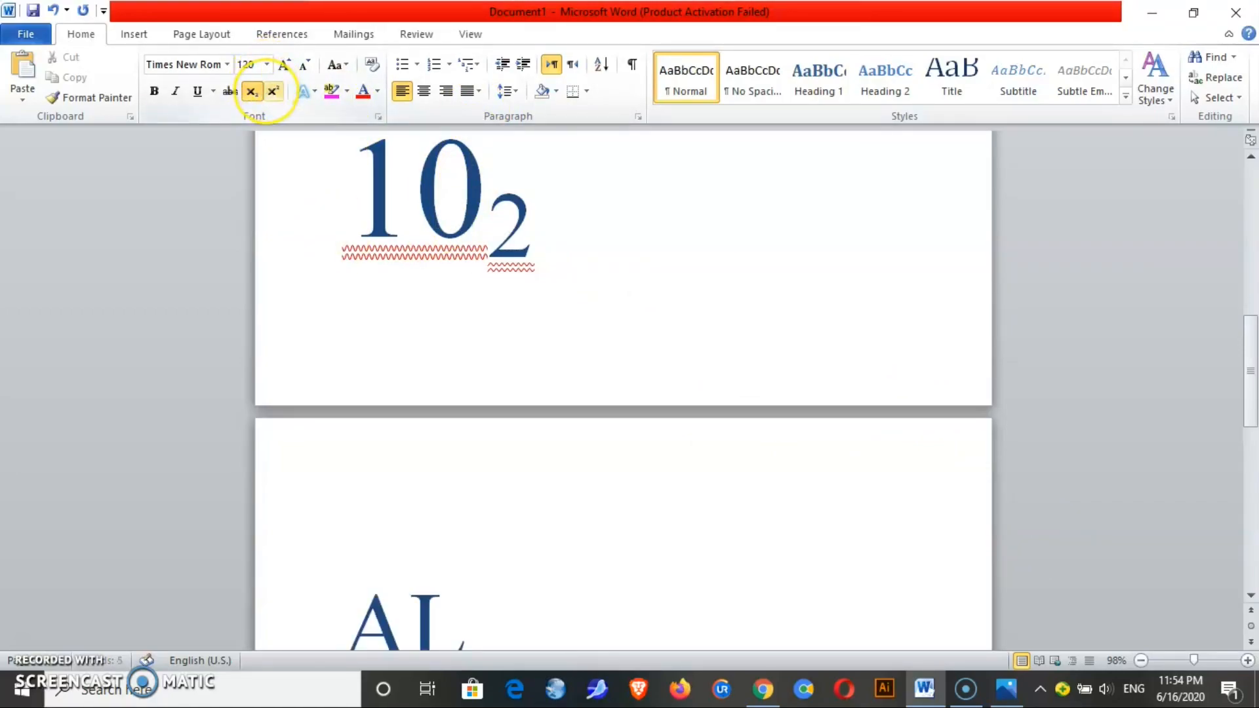
{"action": "type", "text": "I"}
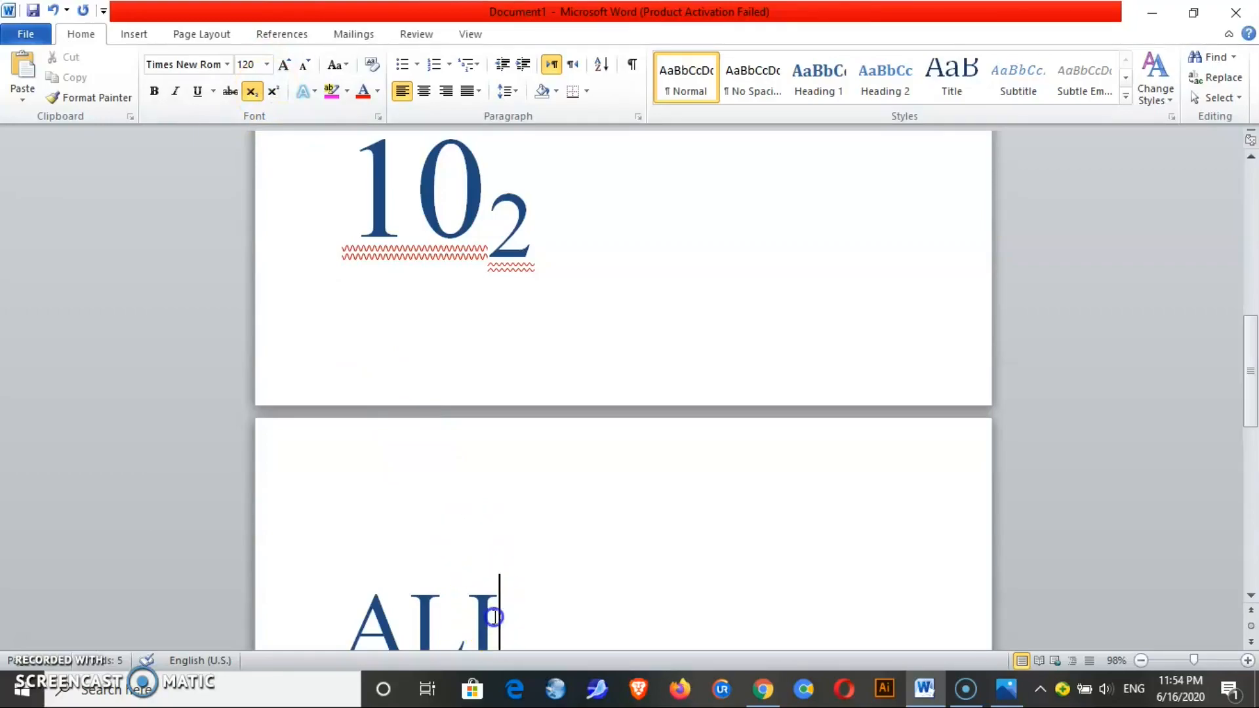
Select the subscript sample name and set its font size to 14.
{"action": "left_click_drag", "start_coordinate": [495, 616], "coordinate": [371, 616]}
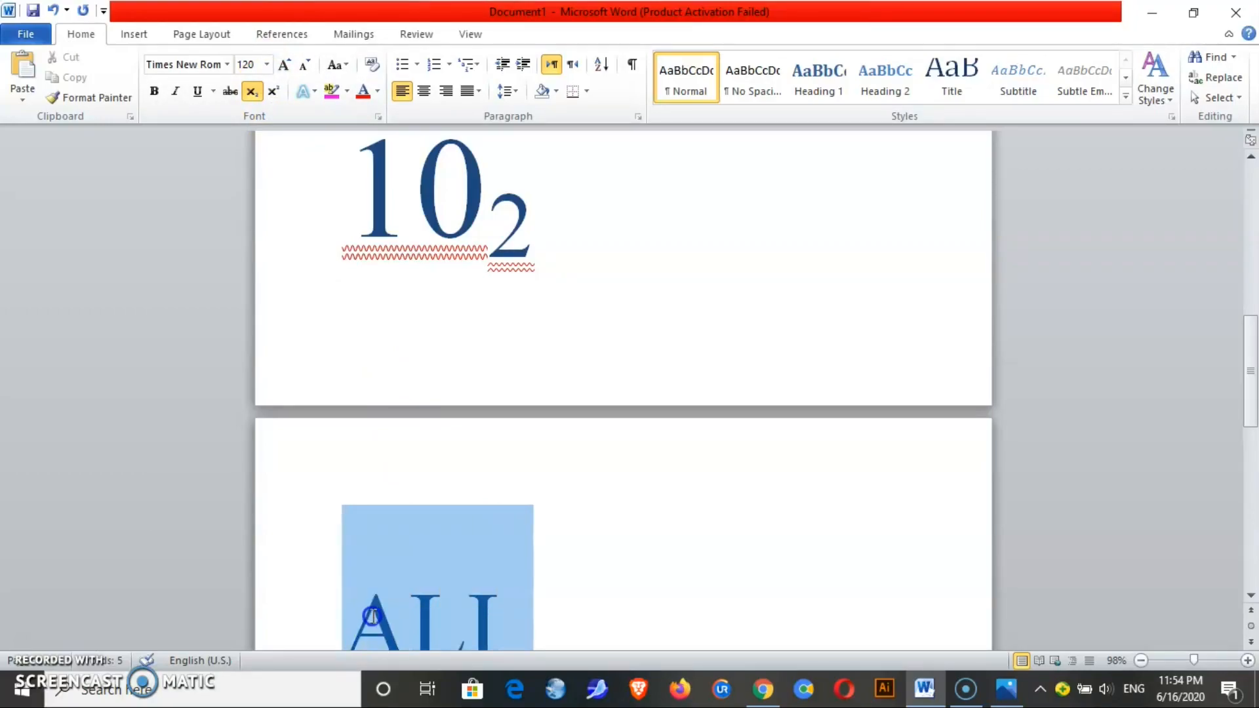
{"action": "left_click", "coordinate": [265, 64]}
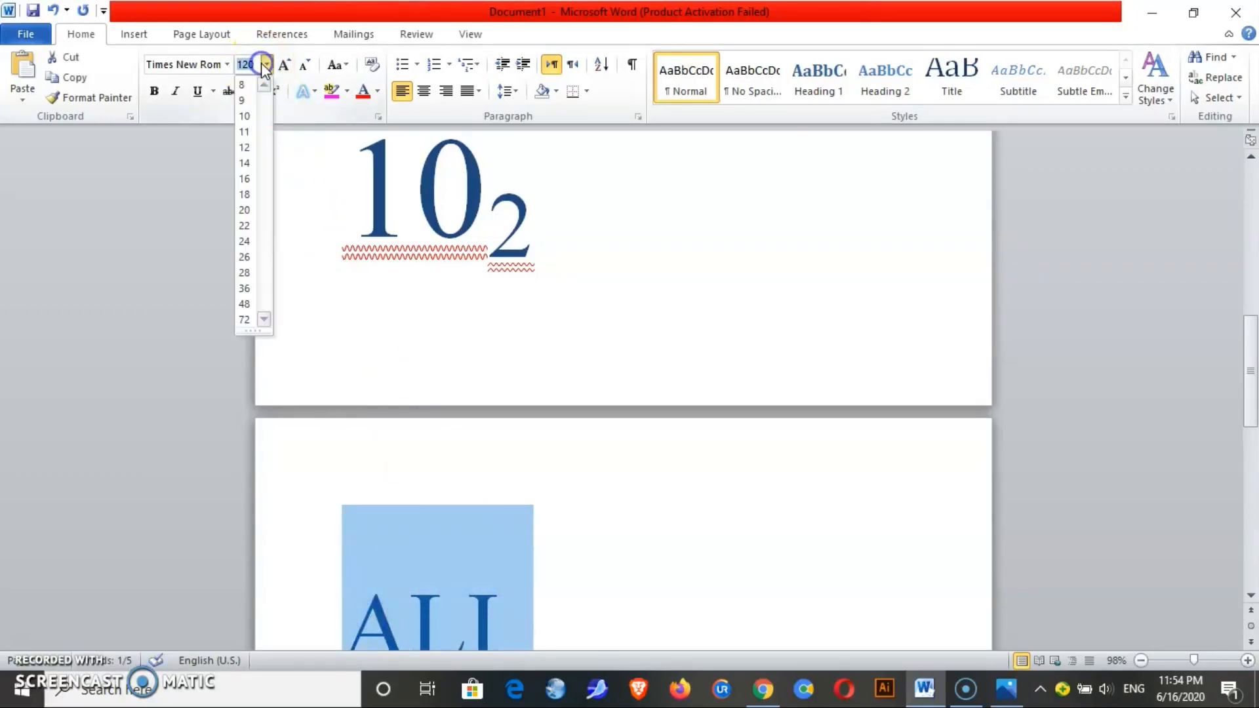
{"action": "left_click", "coordinate": [251, 164]}
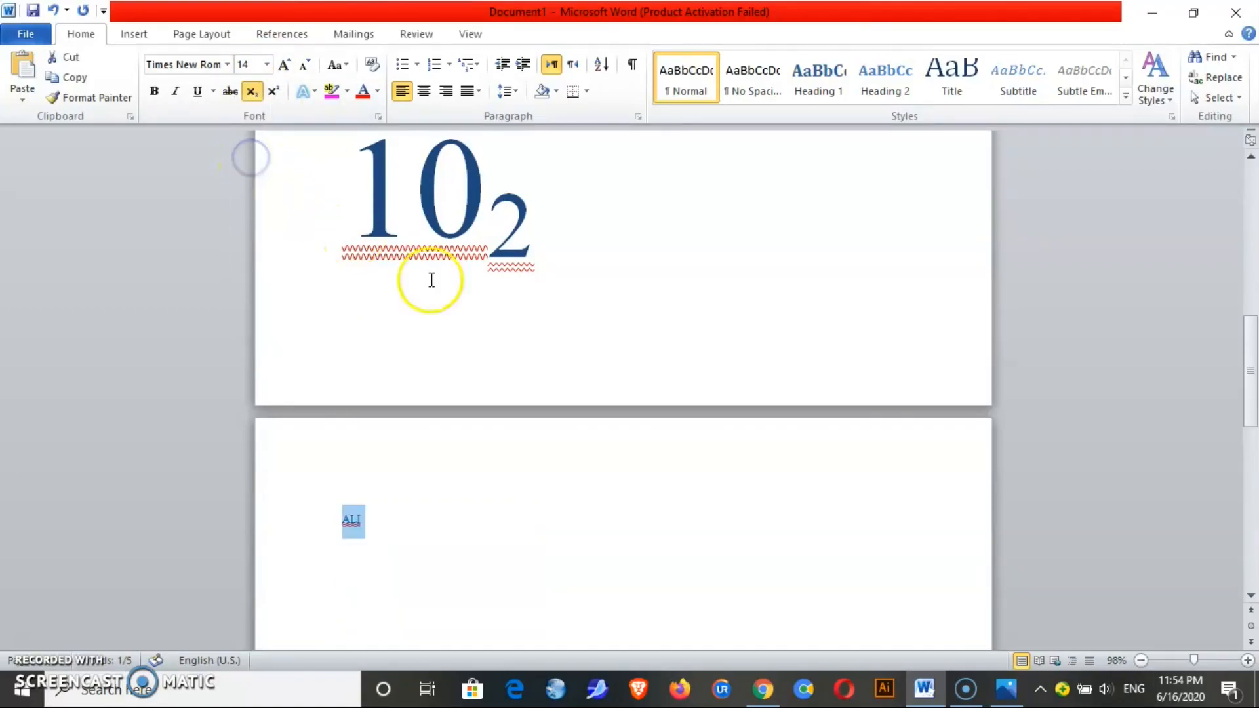
Enter 1 followed by a superscript st on a new line below the subscript sample name.
{"action": "left_click", "coordinate": [1204, 661]}
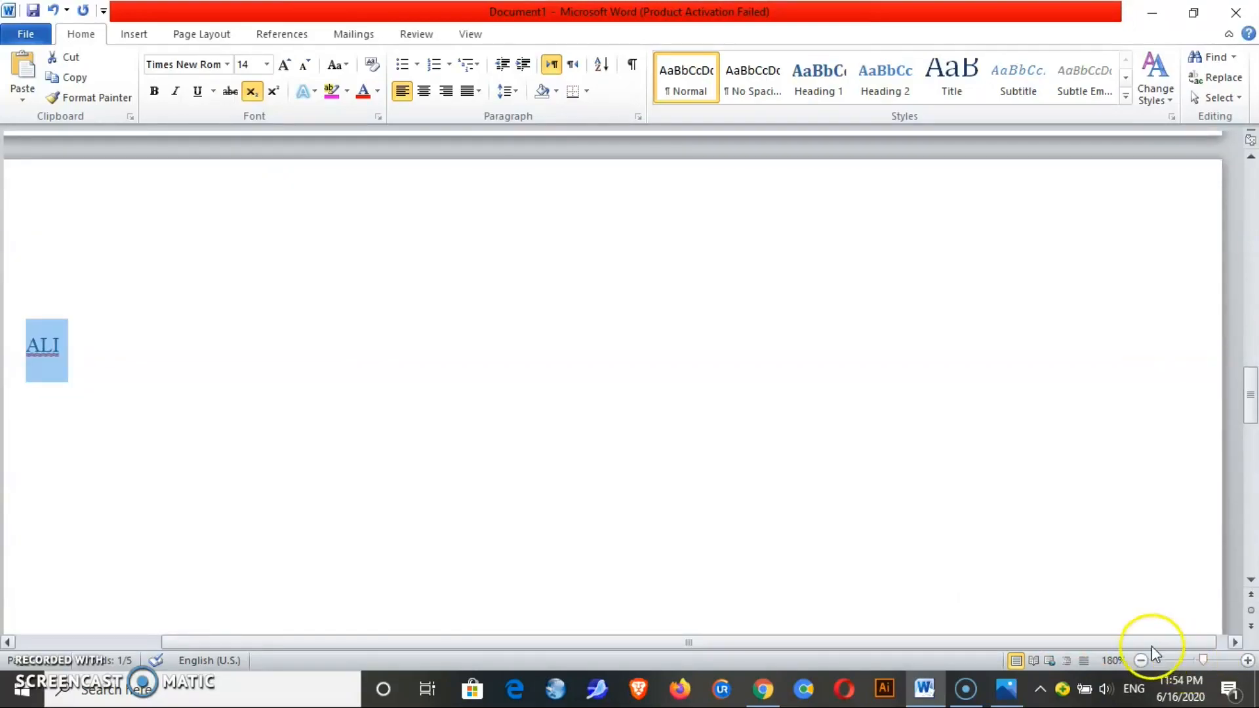
{"action": "left_click_drag", "start_coordinate": [1119, 646], "coordinate": [996, 659]}
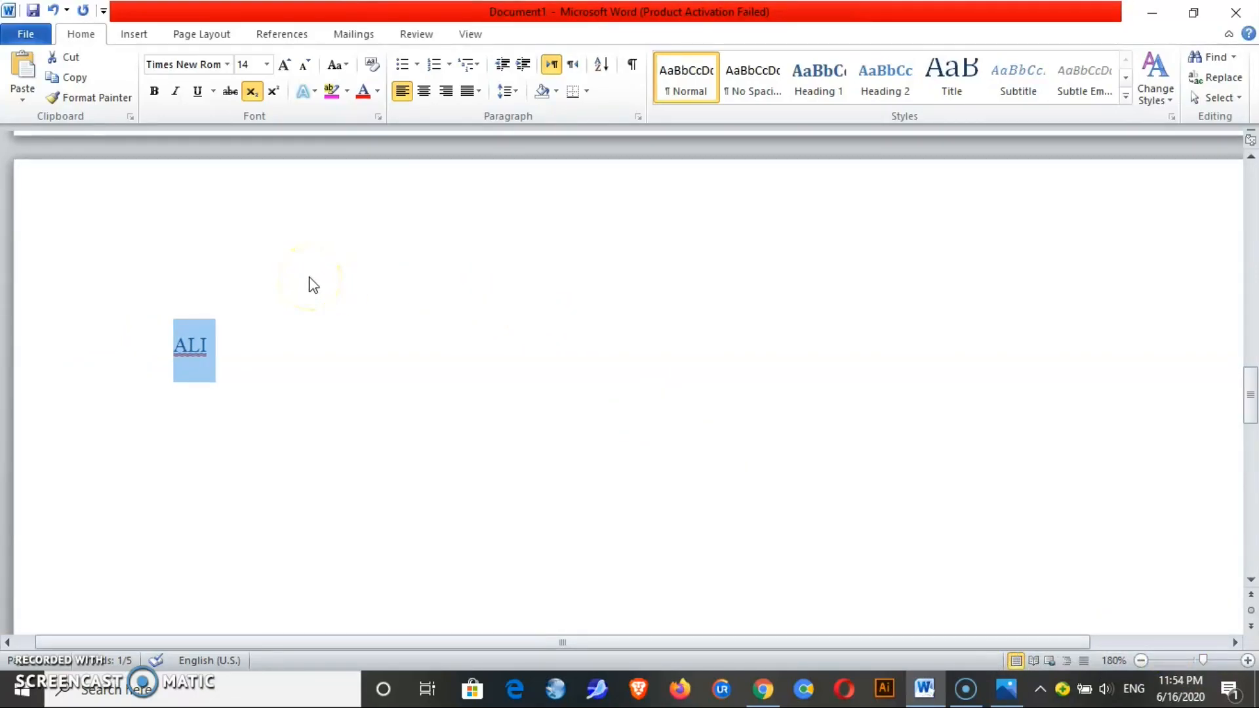
{"action": "left_click", "coordinate": [231, 346]}
{"action": "key", "text": "Return"}
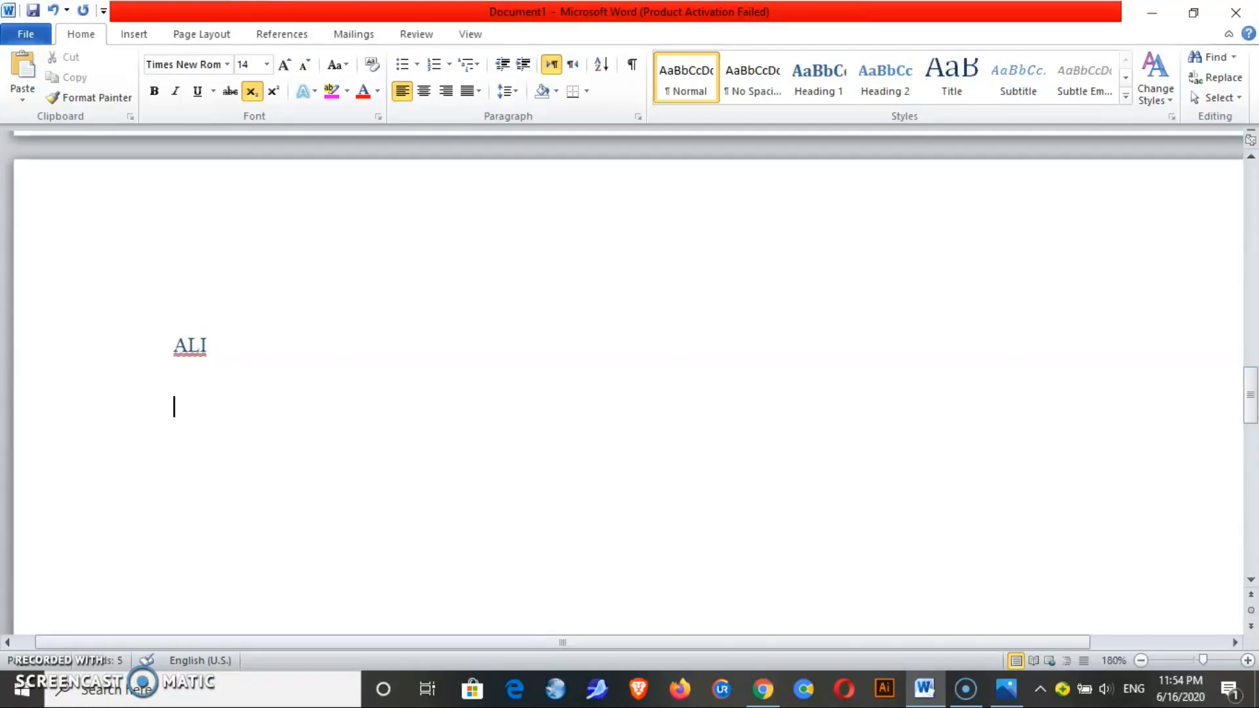
{"action": "type", "text": "1"}
{"action": "key", "text": "ctrl+shift+equal"}
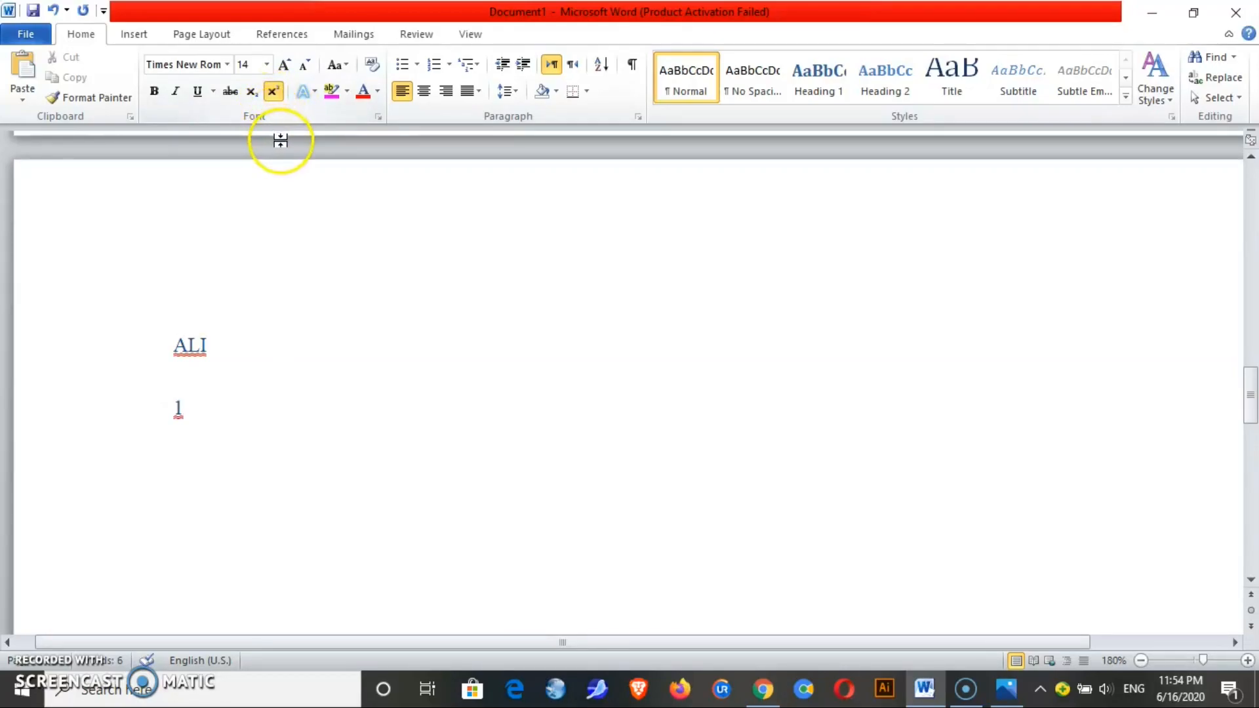
{"action": "type", "text": "st"}
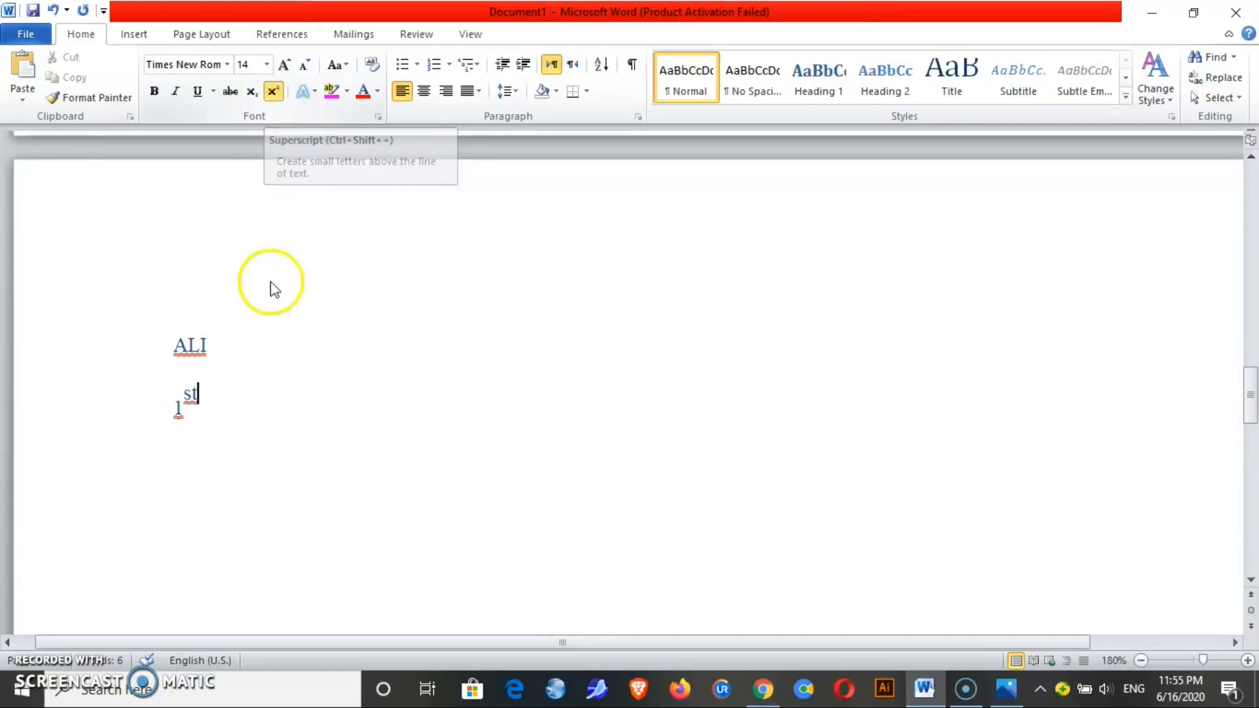
Try out superscript filler letters after the ordinal 1st and delete them.
{"action": "left_click", "coordinate": [246, 366]}
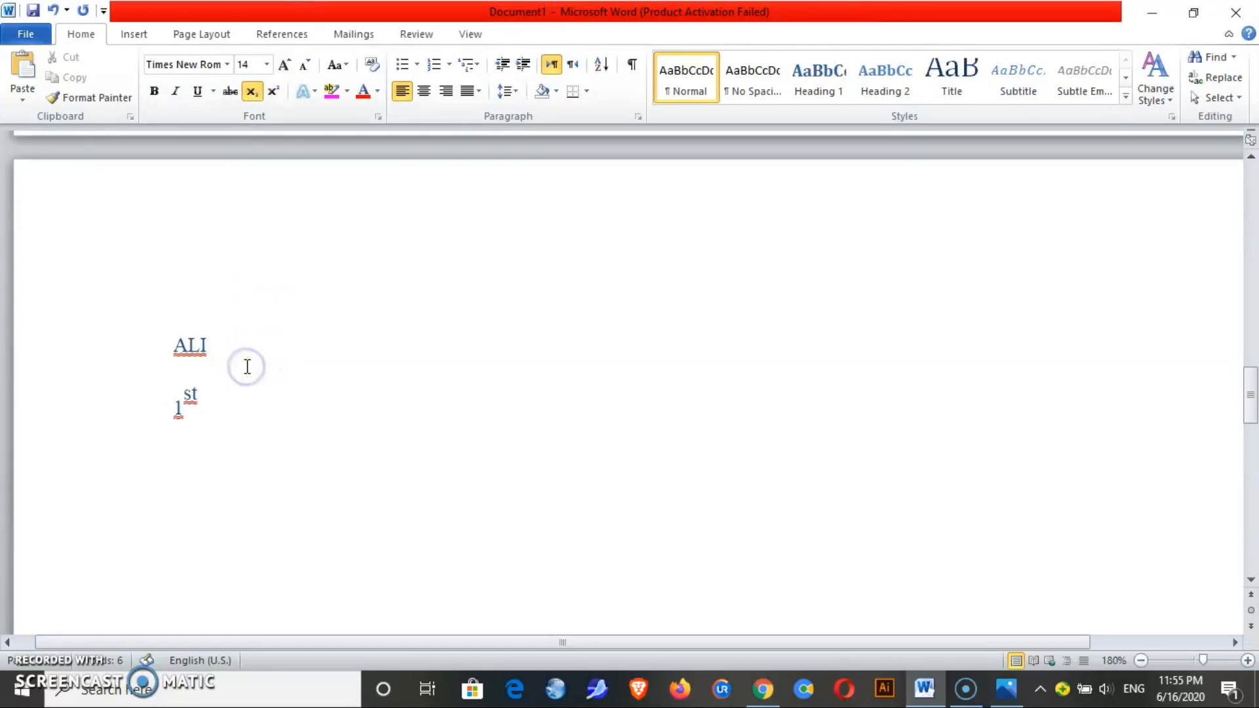
{"action": "left_click", "coordinate": [219, 394]}
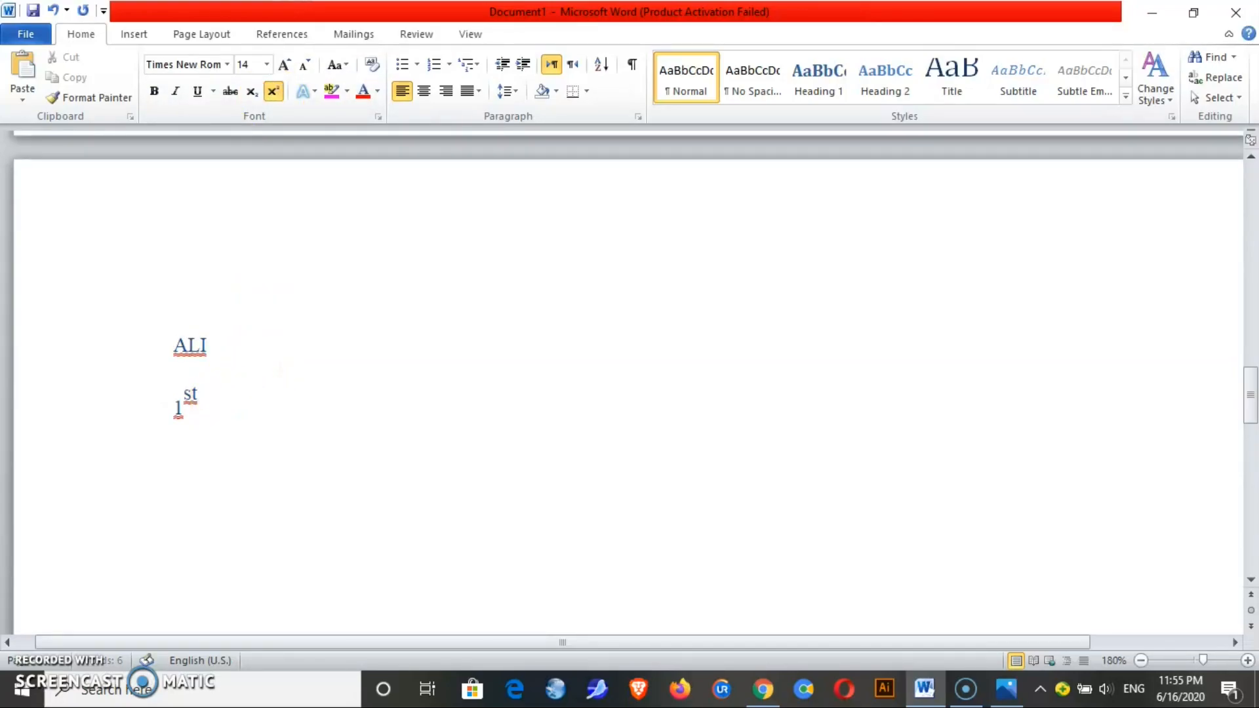
{"action": "type", "text": "hhah"}
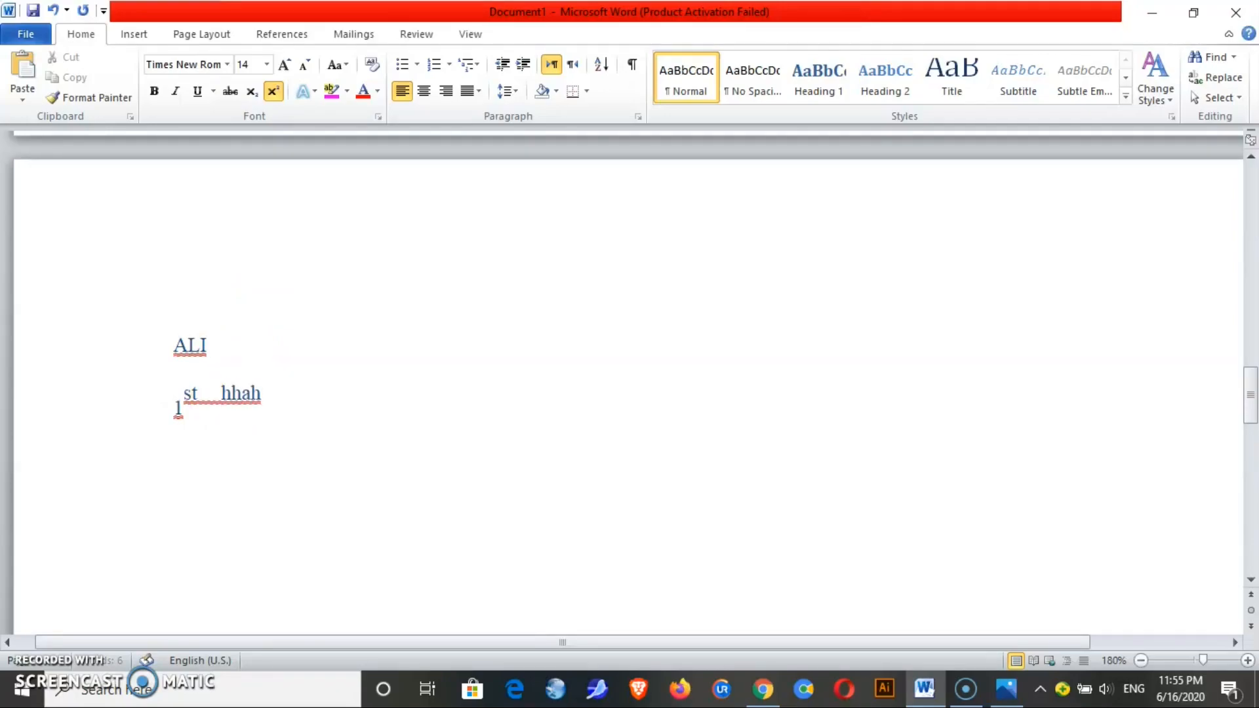
{"action": "type", "text": "jjahahj"}
{"action": "key", "text": "BackSpace"}
{"action": "key", "text": "BackSpace"}
{"action": "key", "text": "BackSpace"}
{"action": "key", "text": "BackSpace"}
{"action": "key", "text": "BackSpace"}
{"action": "key", "text": "BackSpace"}
{"action": "key", "text": "BackSpace"}
{"action": "key", "text": "BackSpace"}
{"action": "key", "text": "BackSpace"}
Turn off superscript and add a normal-height 2 with a superscript nd after 1st.
{"action": "key", "text": "ctrl+shift+equal"}
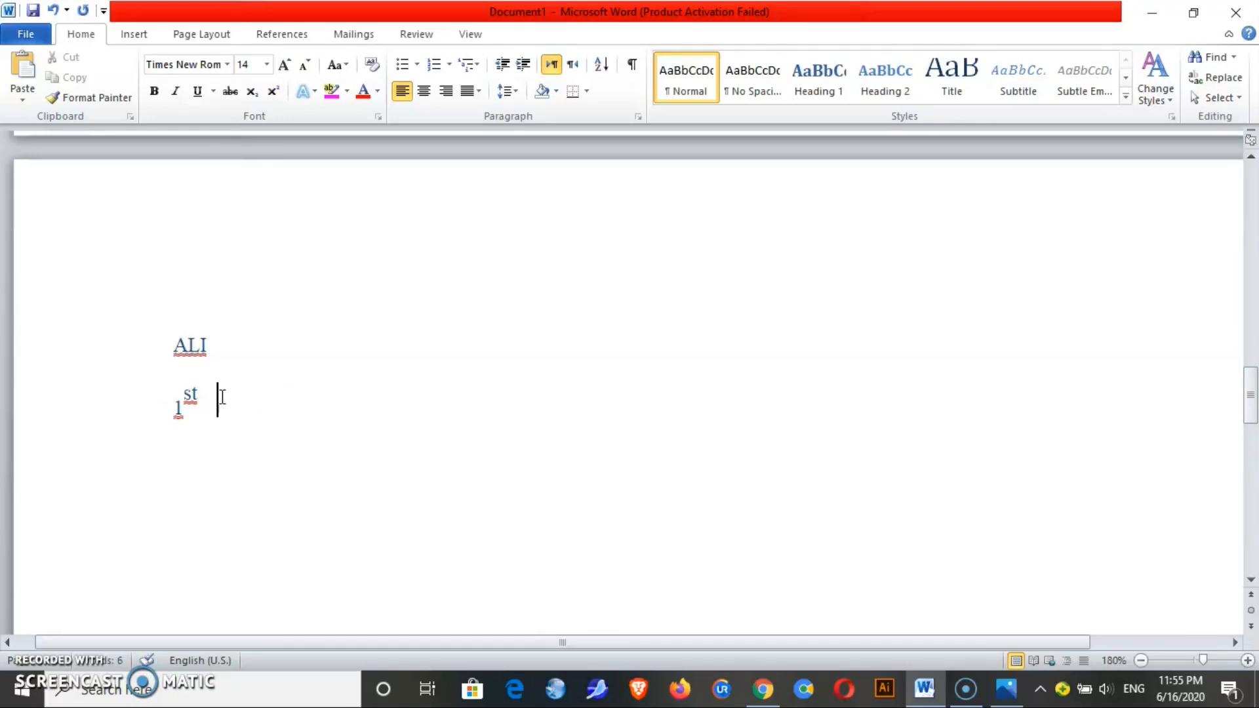
{"action": "left_click", "coordinate": [224, 398]}
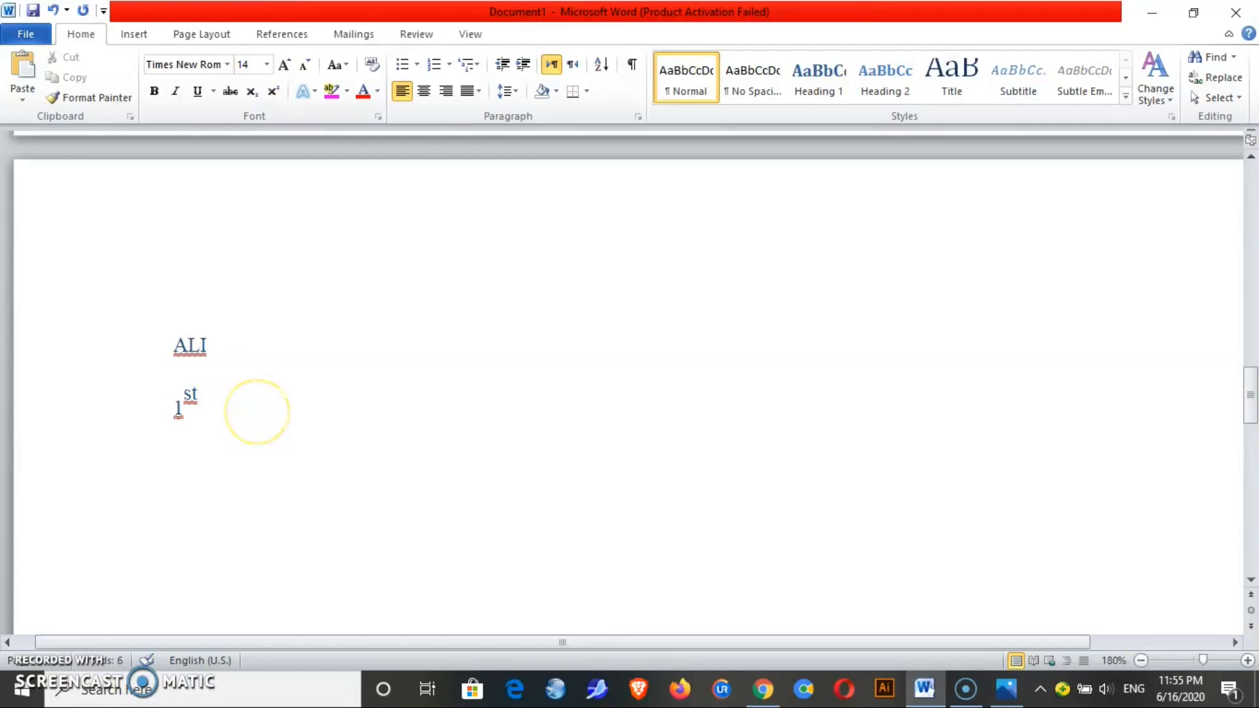
{"action": "type", "text": "2"}
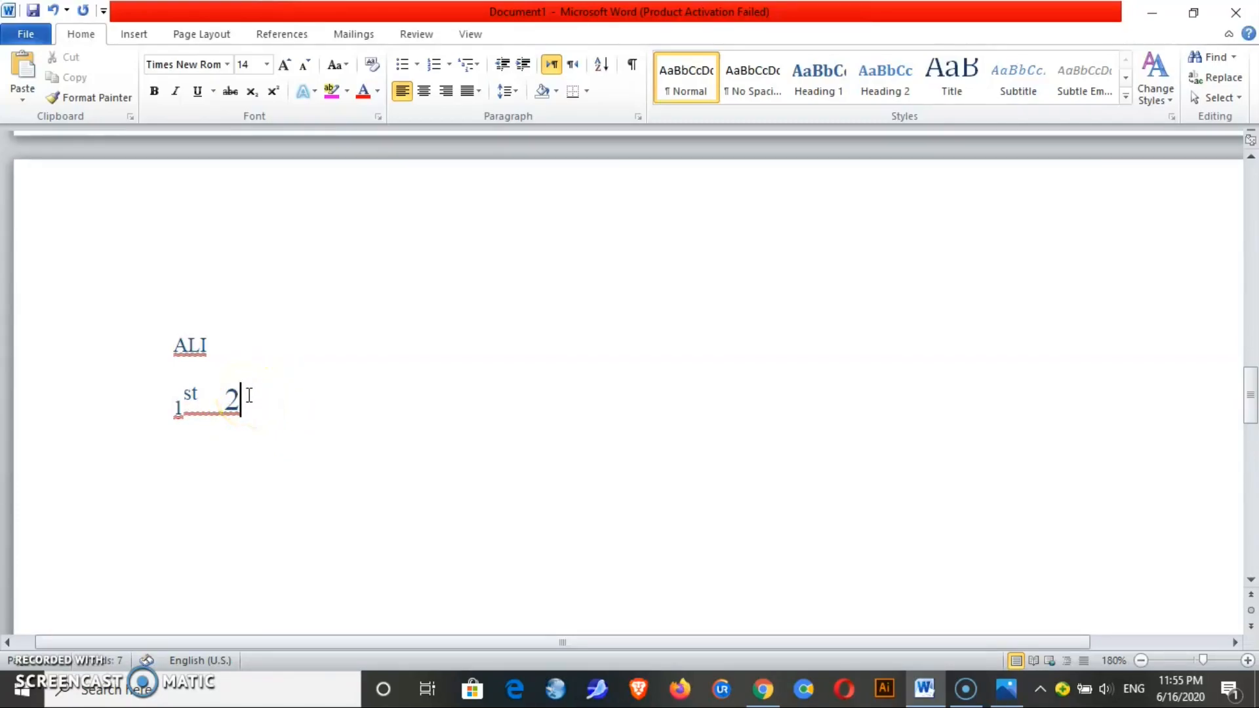
{"action": "key", "text": "ctrl+shift+equal"}
{"action": "type", "text": "nd"}
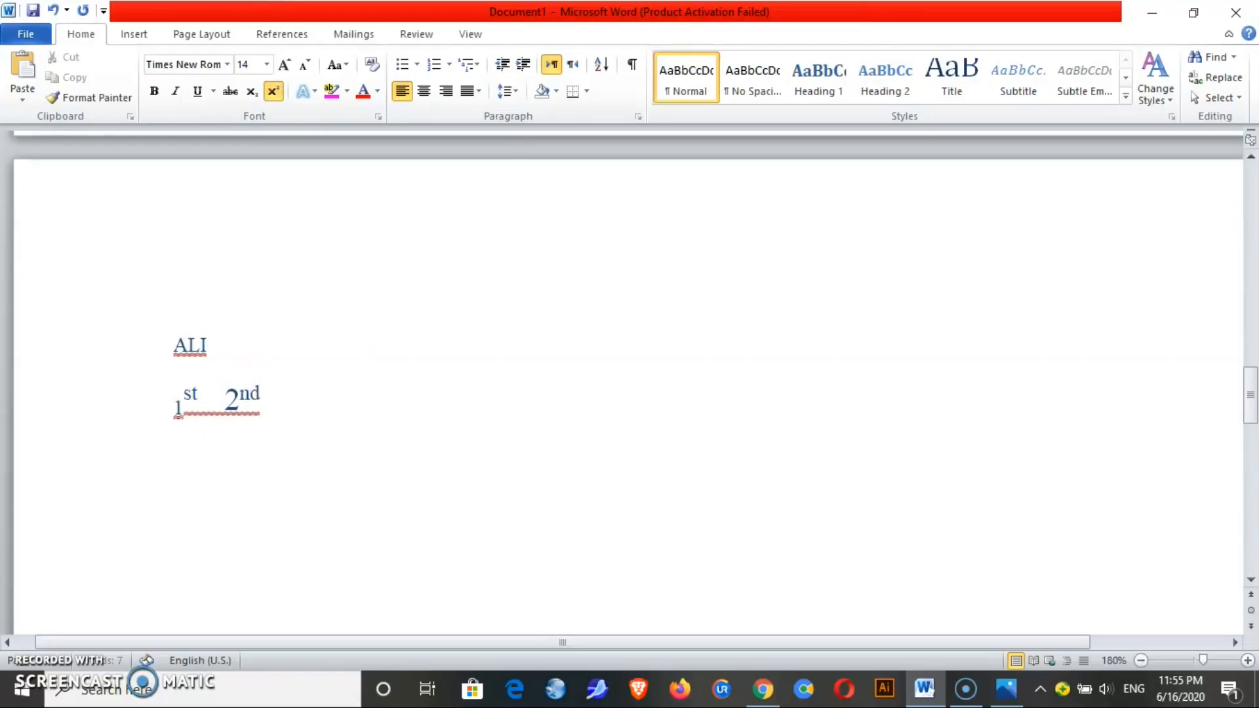
Add a normal-height 3 with a superscript rd after 2nd, and turn superscript off again.
{"action": "key", "text": "ctrl+shift+equal"}
{"action": "type", "text": "3"}
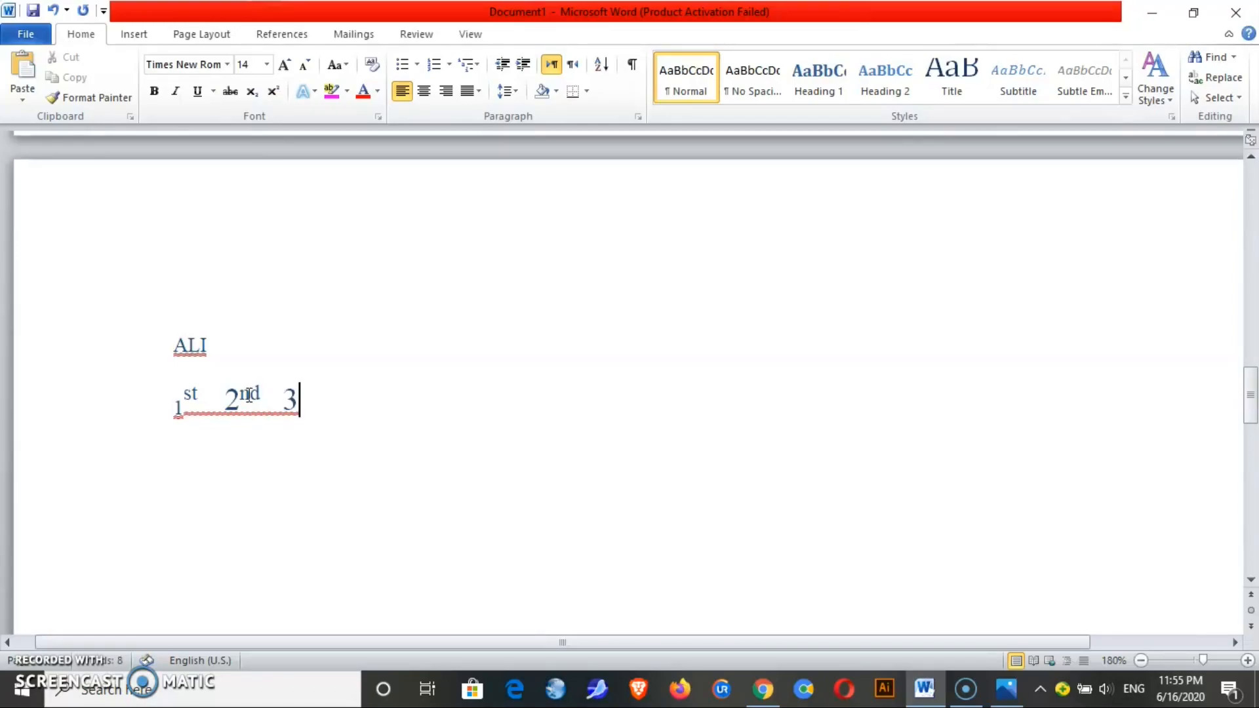
{"action": "key", "text": "ctrl+shift+equal"}
{"action": "type", "text": "rd"}
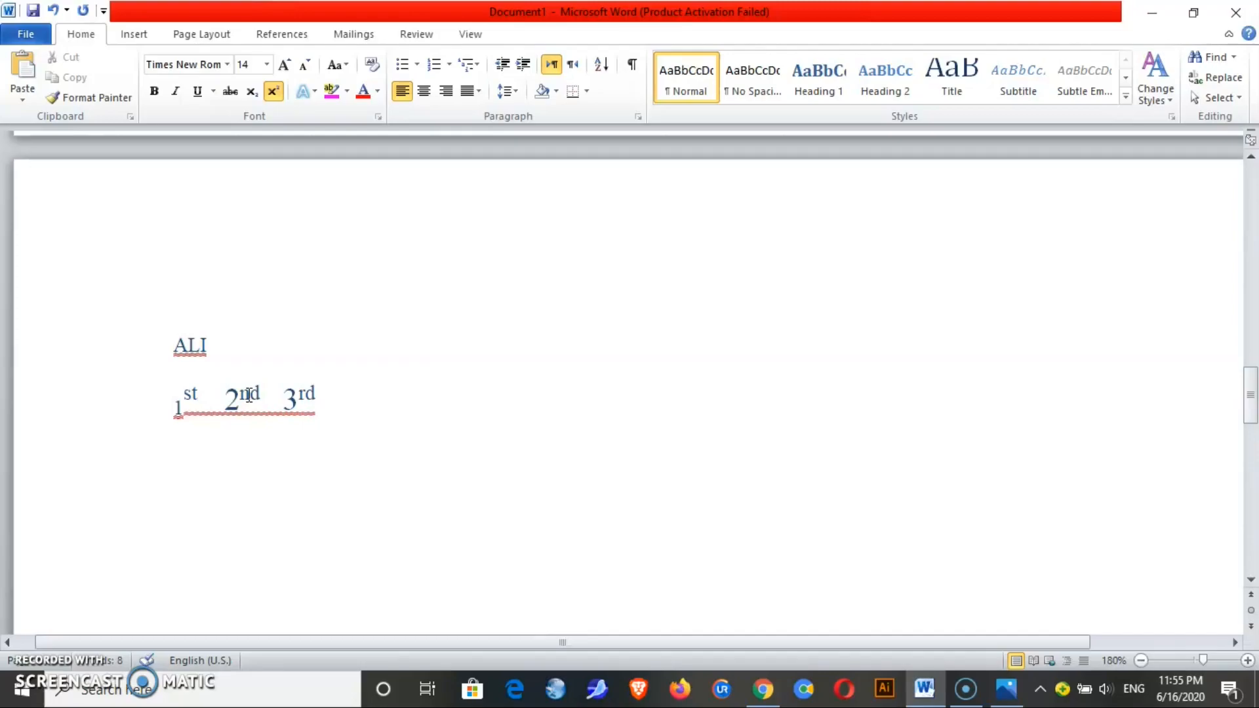
{"action": "key", "text": "ctrl+shift+equal"}
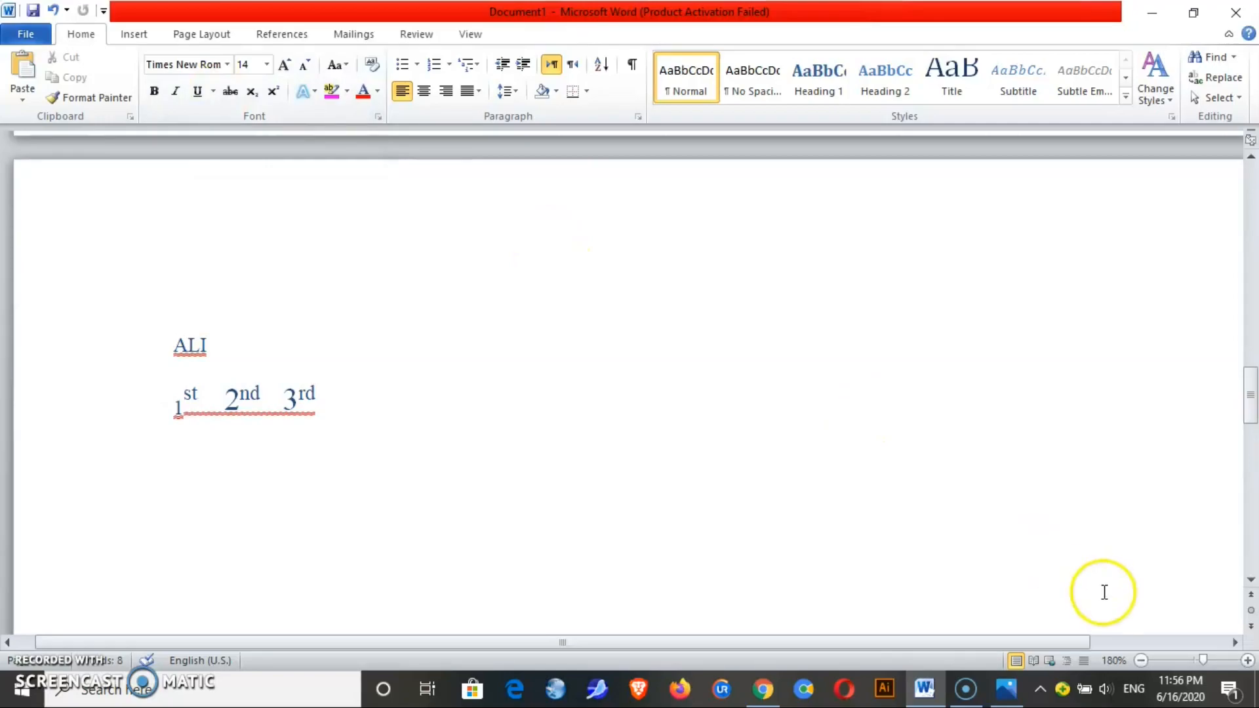
Select the line of ordinals 1st, 2nd and 3rd and set its font size to 26.
{"action": "left_click", "coordinate": [1194, 660]}
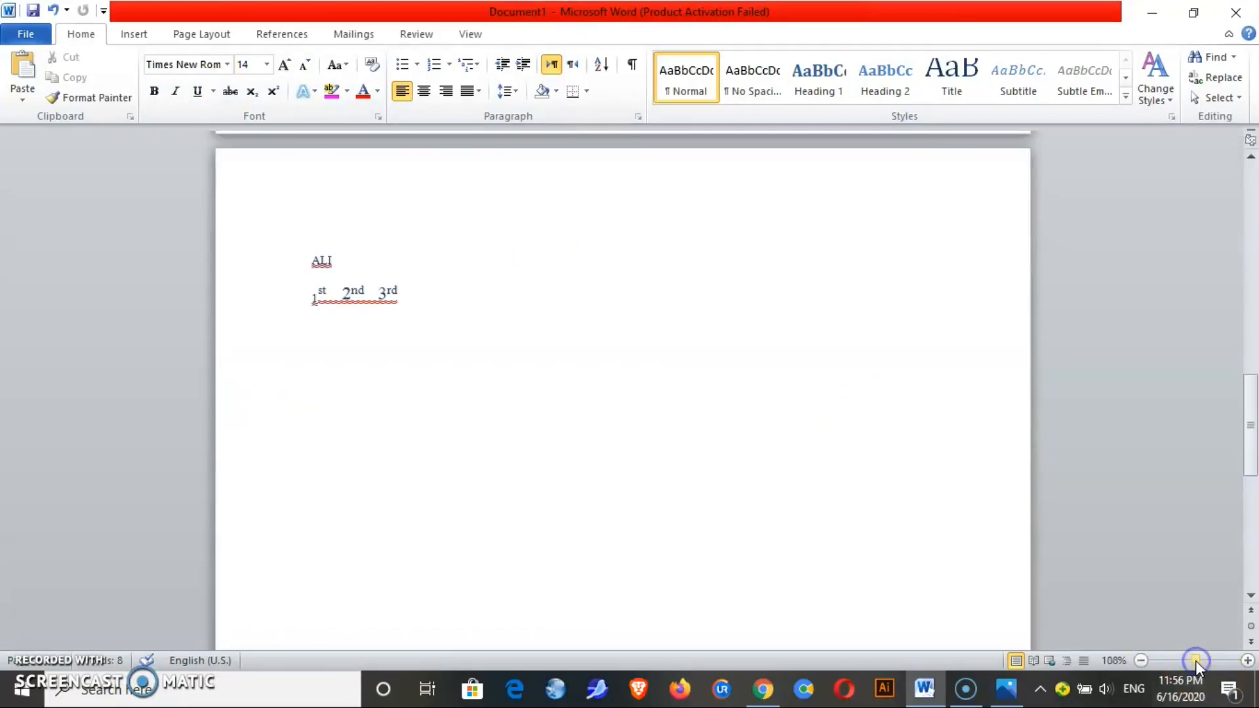
{"action": "mouse_move", "coordinate": [1249, 449]}
{"action": "left_mouse_down"}
{"action": "mouse_move", "coordinate": [1253, 382]}
{"action": "mouse_move", "coordinate": [1254, 434]}
{"action": "left_mouse_up"}
{"action": "left_click_drag", "start_coordinate": [402, 407], "coordinate": [316, 415]}
{"action": "left_click", "coordinate": [268, 65]}
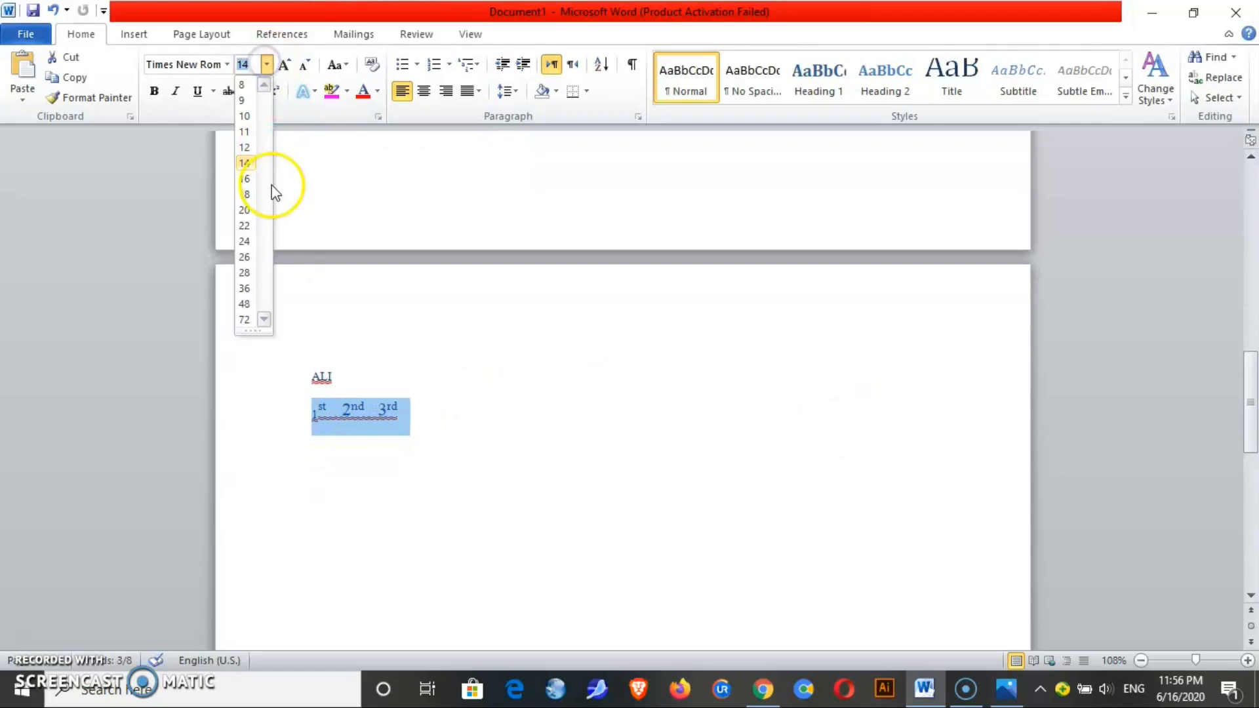
{"action": "left_click", "coordinate": [245, 256]}
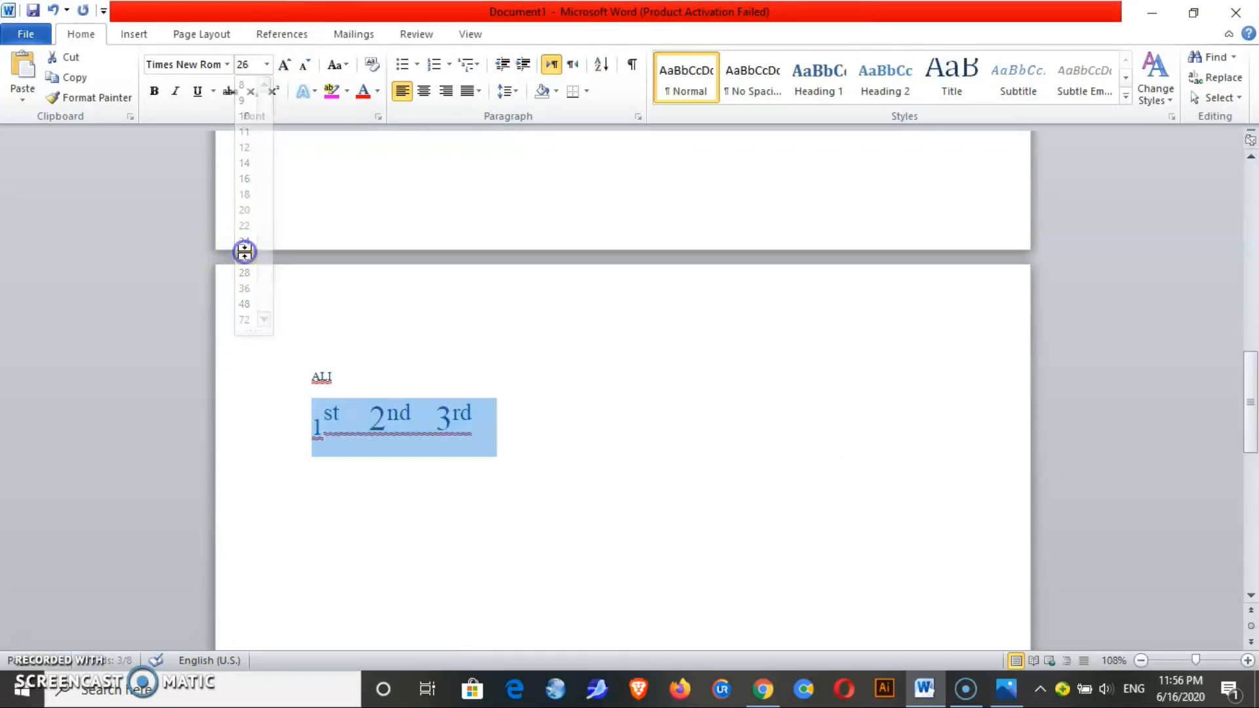
Select the ordinals character by character from the end of the line to its start, and extend the selection to the whole document.
{"action": "left_click", "coordinate": [474, 427]}
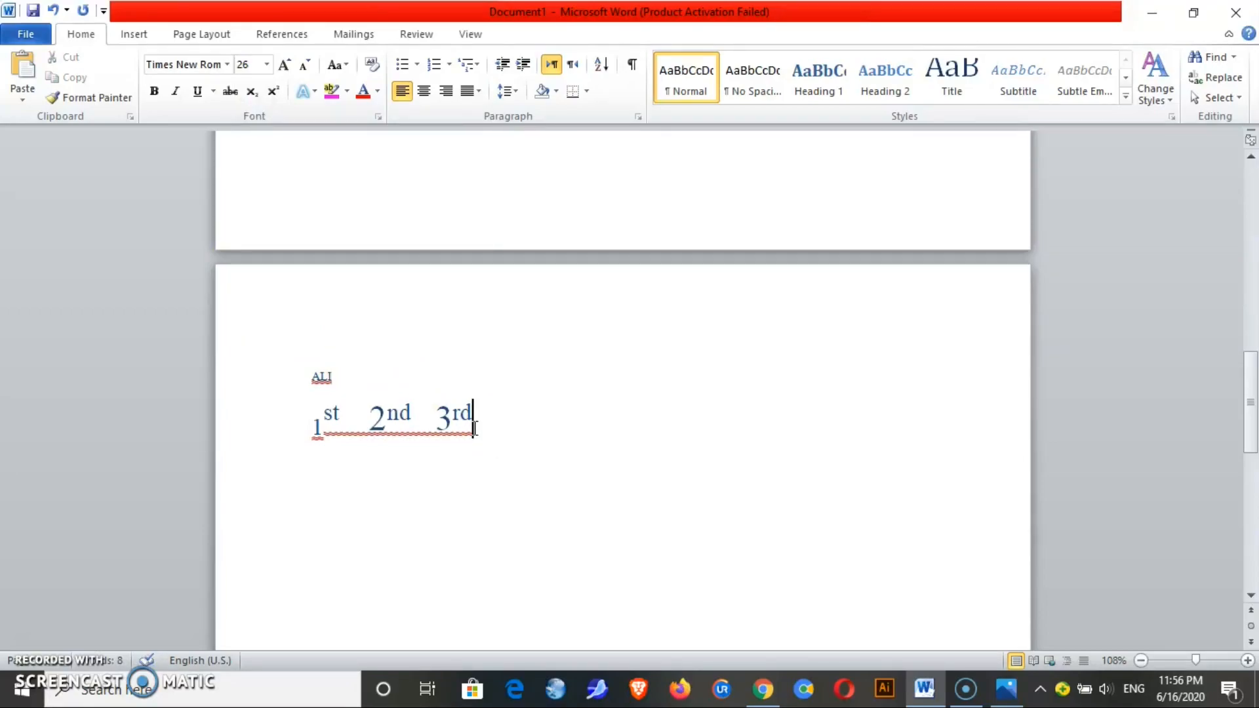
{"action": "key", "text": "shift+Left"}
{"action": "key", "text": "shift+Left"}
{"action": "key", "text": "shift+Left"}
{"action": "key", "text": "shift+Left"}
{"action": "key", "text": "shift+Left"}
{"action": "key", "text": "shift+Left"}
{"action": "key", "text": "shift+Left"}
{"action": "key", "text": "shift+Left"}
{"action": "key", "text": "shift+Left"}
{"action": "key", "text": "shift+Left"}
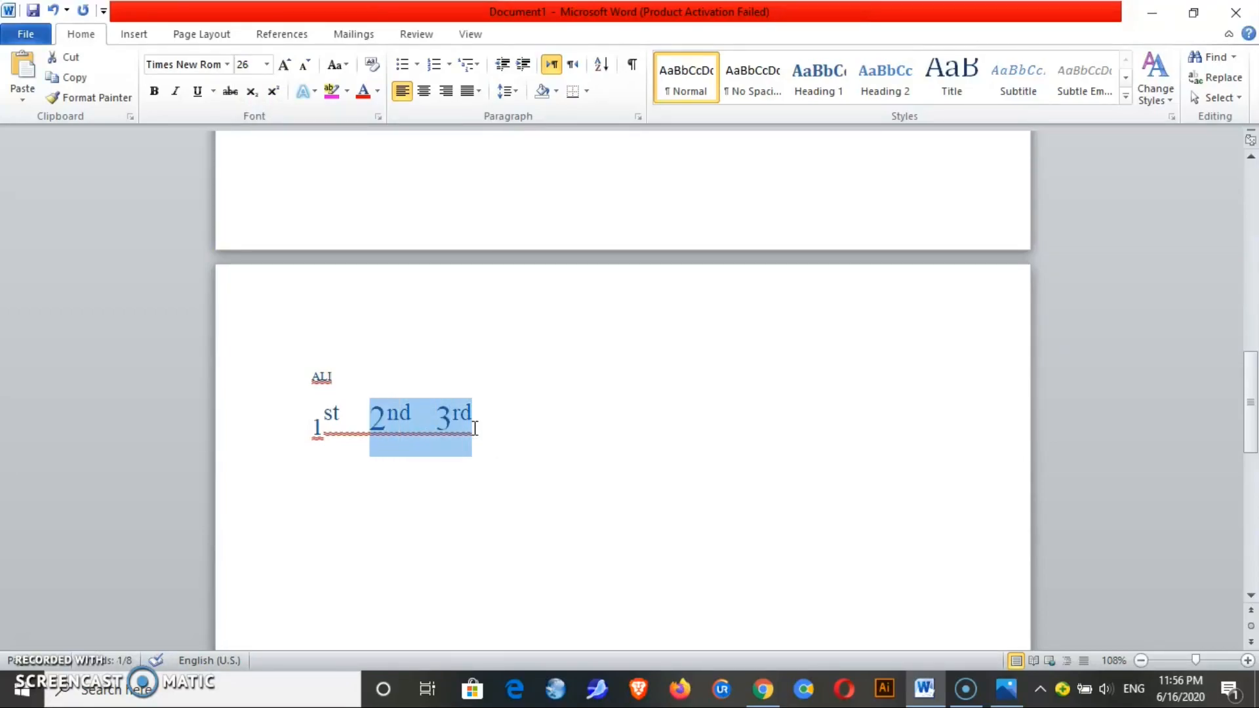
{"action": "key", "text": "shift+Left"}
{"action": "key", "text": "shift+Left"}
{"action": "key", "text": "shift+Left"}
{"action": "key", "text": "shift+Left"}
{"action": "key", "text": "shift+Left"}
{"action": "key", "text": "shift+Left"}
{"action": "key", "text": "shift+Left"}
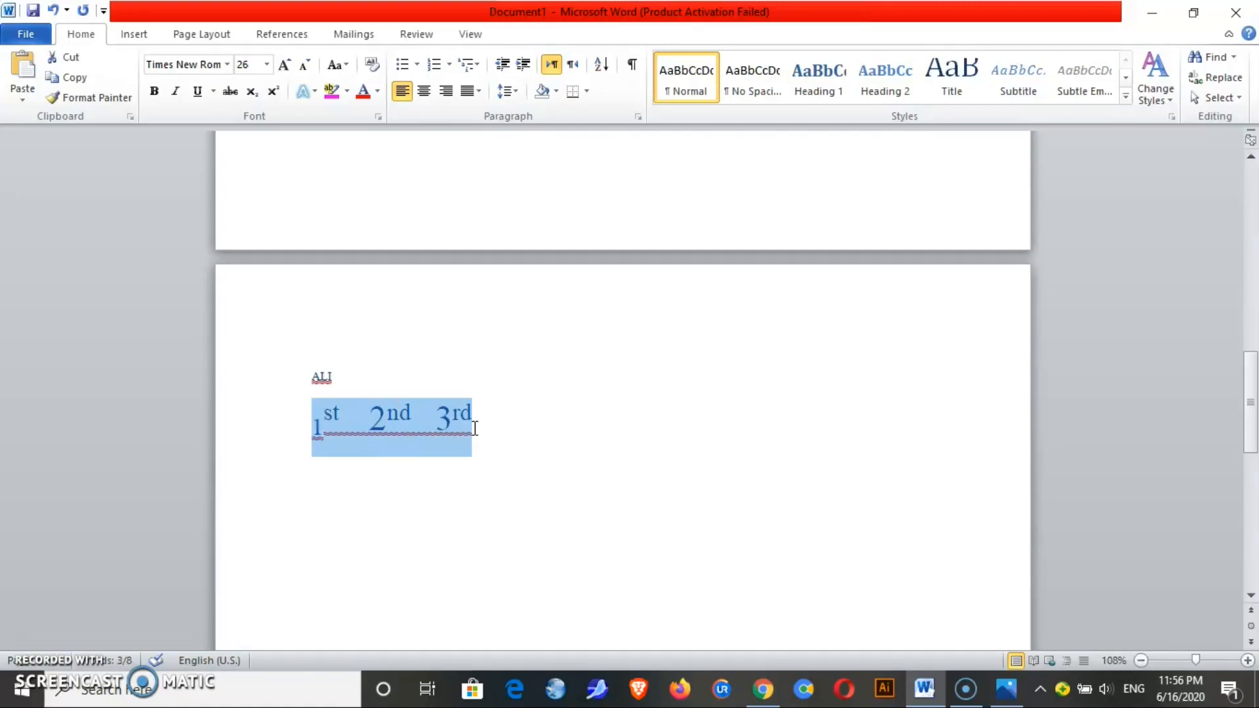
{"action": "key", "text": "ctrl+a"}
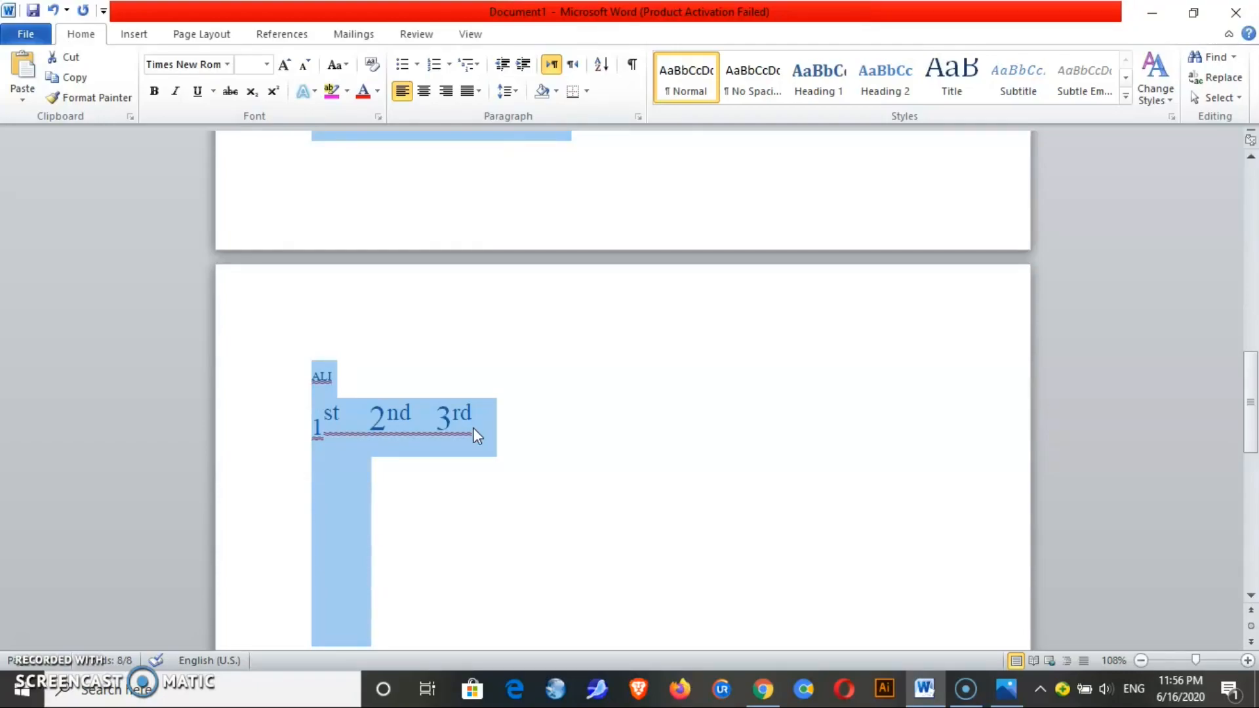
Select everything from the end of the ordinals line to the end of the document.
{"action": "key", "text": "Up"}
{"action": "key", "text": "Down"}
{"action": "key", "text": "Down"}
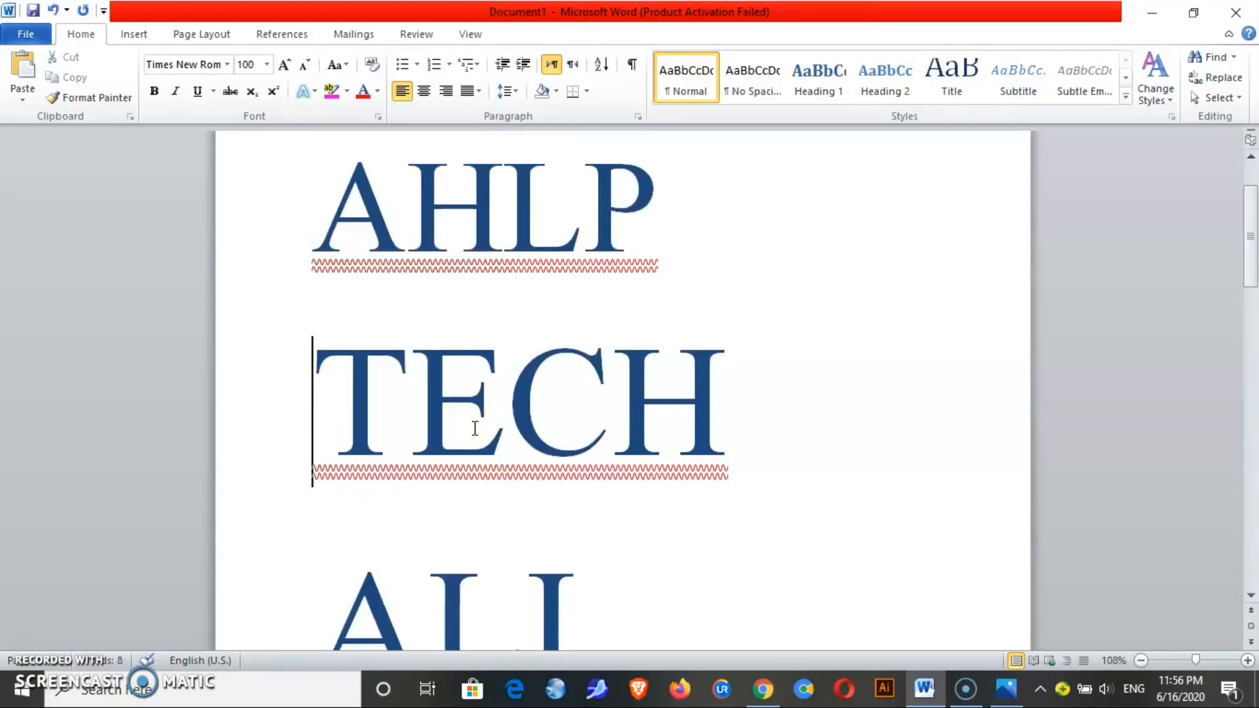
{"action": "key", "text": "Down"}
{"action": "key", "text": "Down"}
{"action": "key", "text": "Down"}
{"action": "key", "text": "Down"}
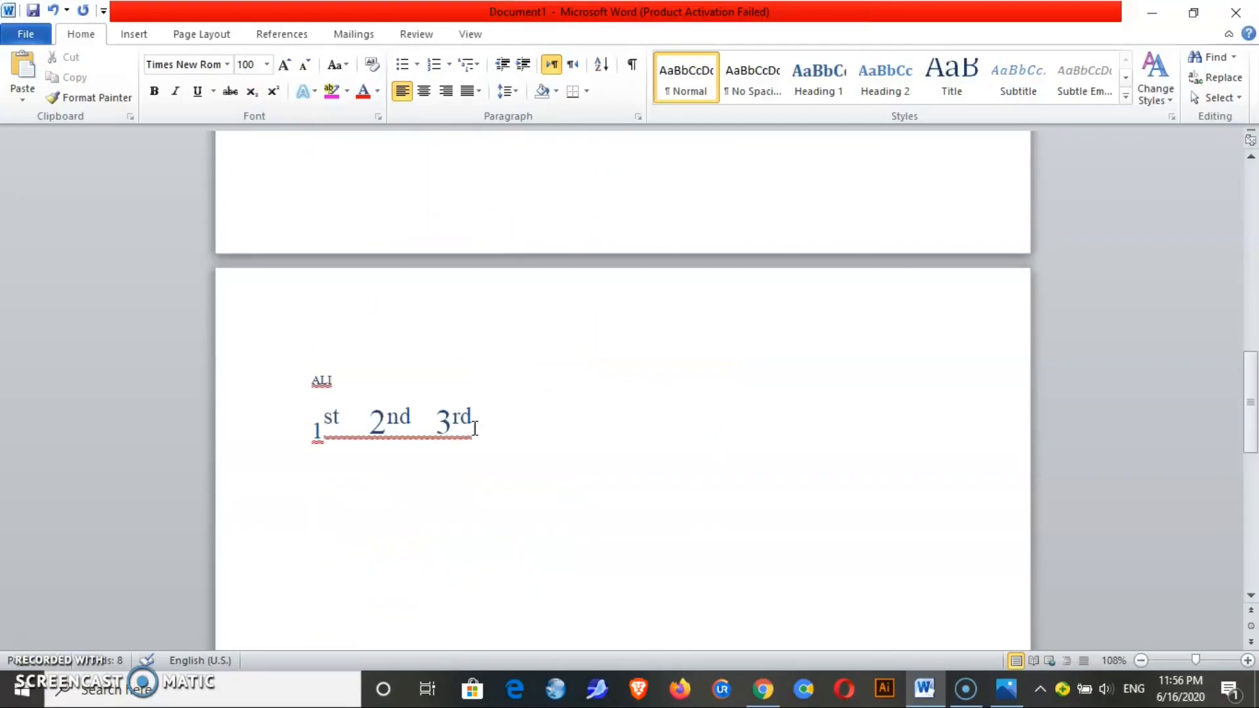
{"action": "key", "text": "Right"}
{"action": "key", "text": "Right"}
{"action": "key", "text": "ctrl+shift+End"}
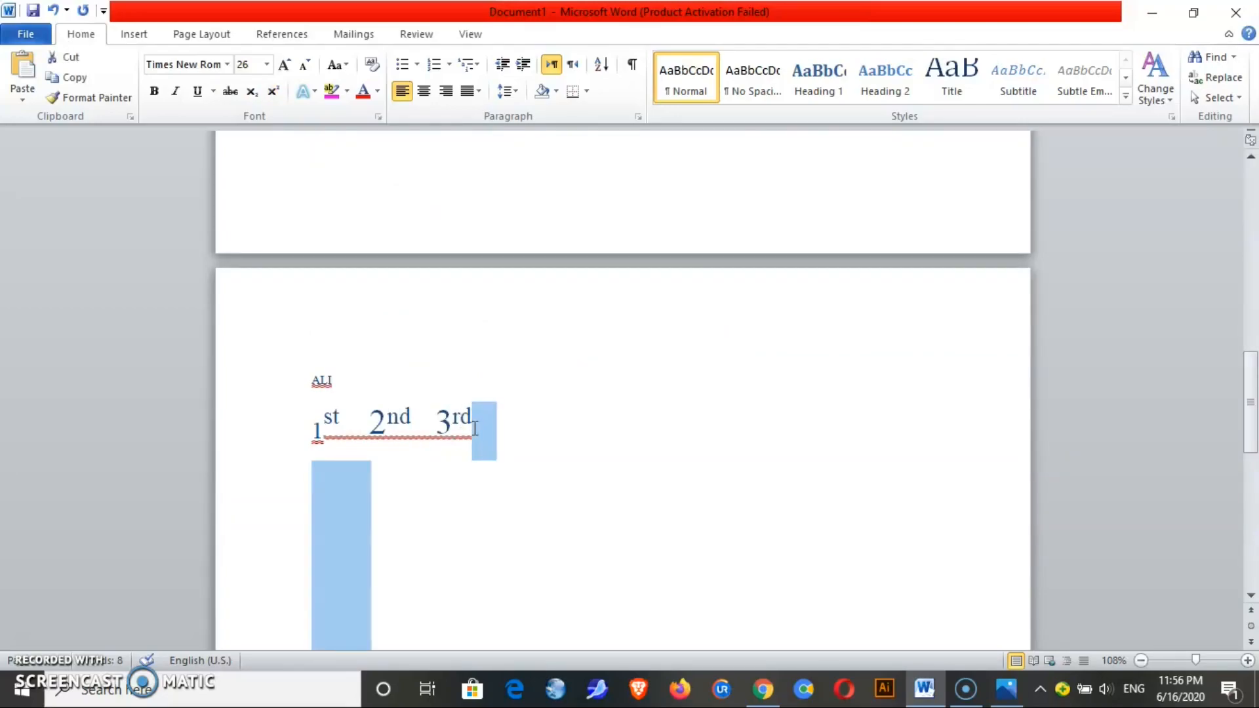
Copy the line of ordinals 1st, 2nd and 3rd and paste it into the empty space further down the page.
{"action": "left_click", "coordinate": [474, 428]}
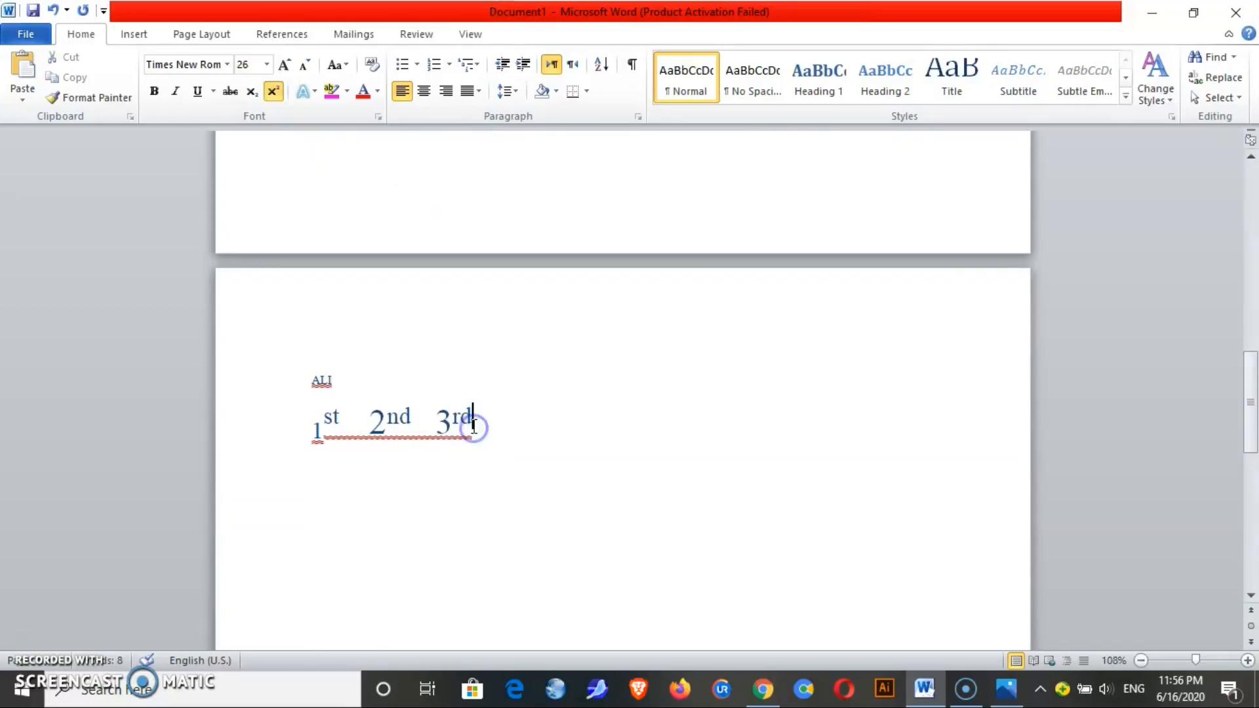
{"action": "left_click_drag", "start_coordinate": [479, 427], "coordinate": [327, 425]}
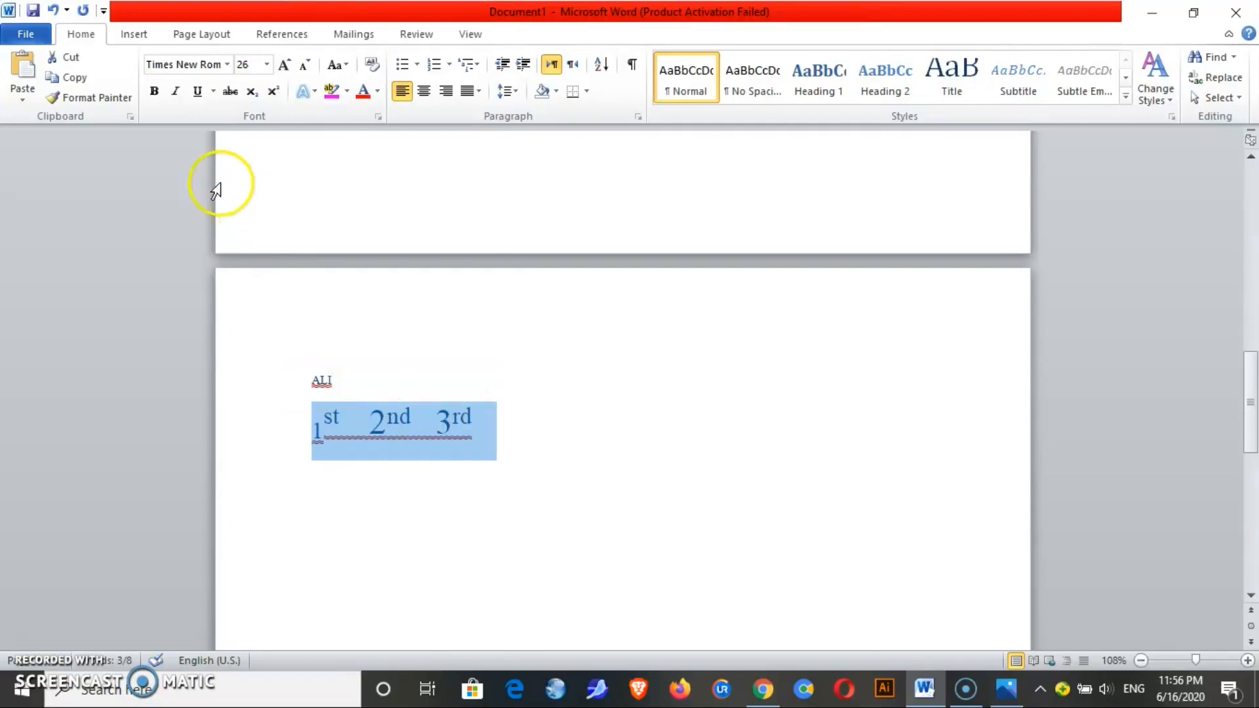
{"action": "left_click", "coordinate": [80, 80]}
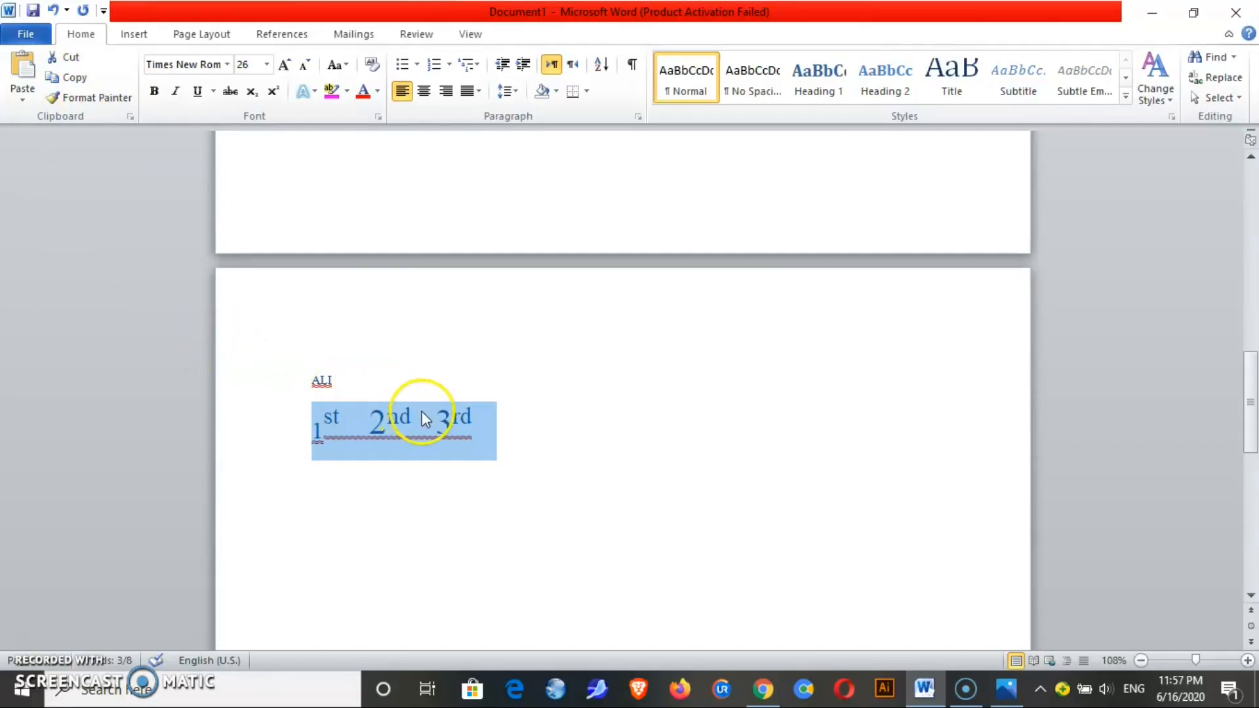
{"action": "left_click", "coordinate": [485, 423]}
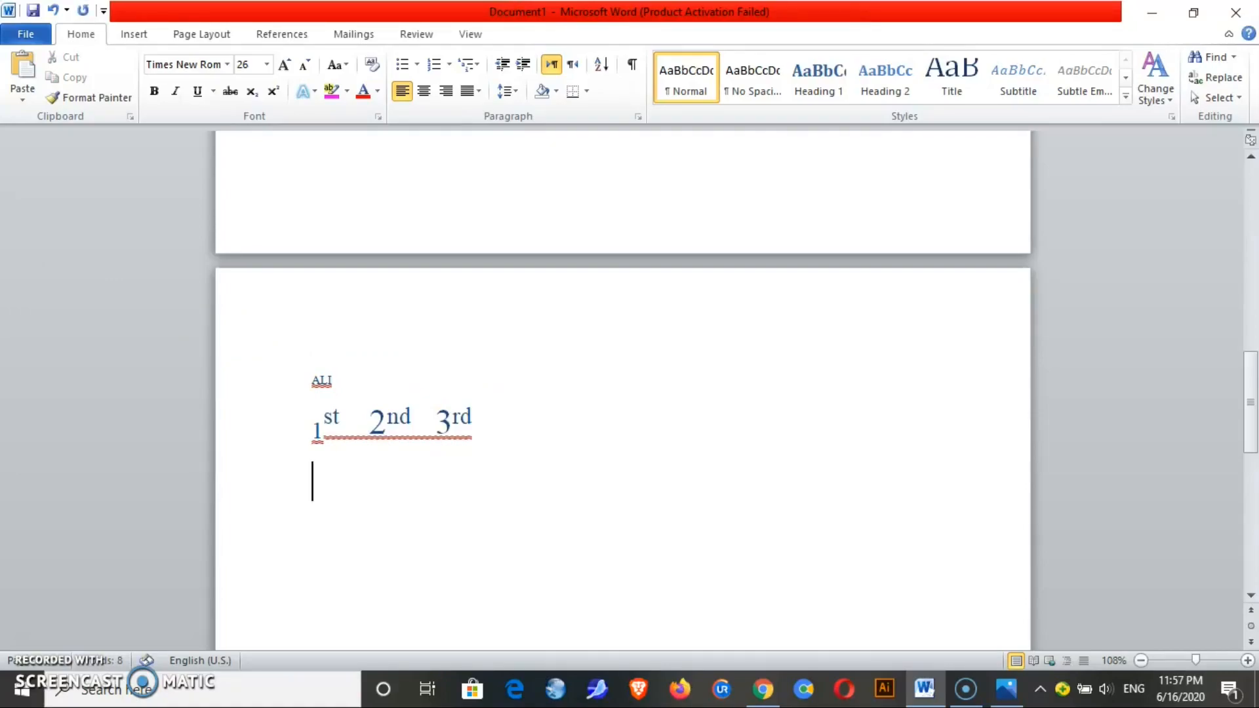
{"action": "key", "text": "Return"}
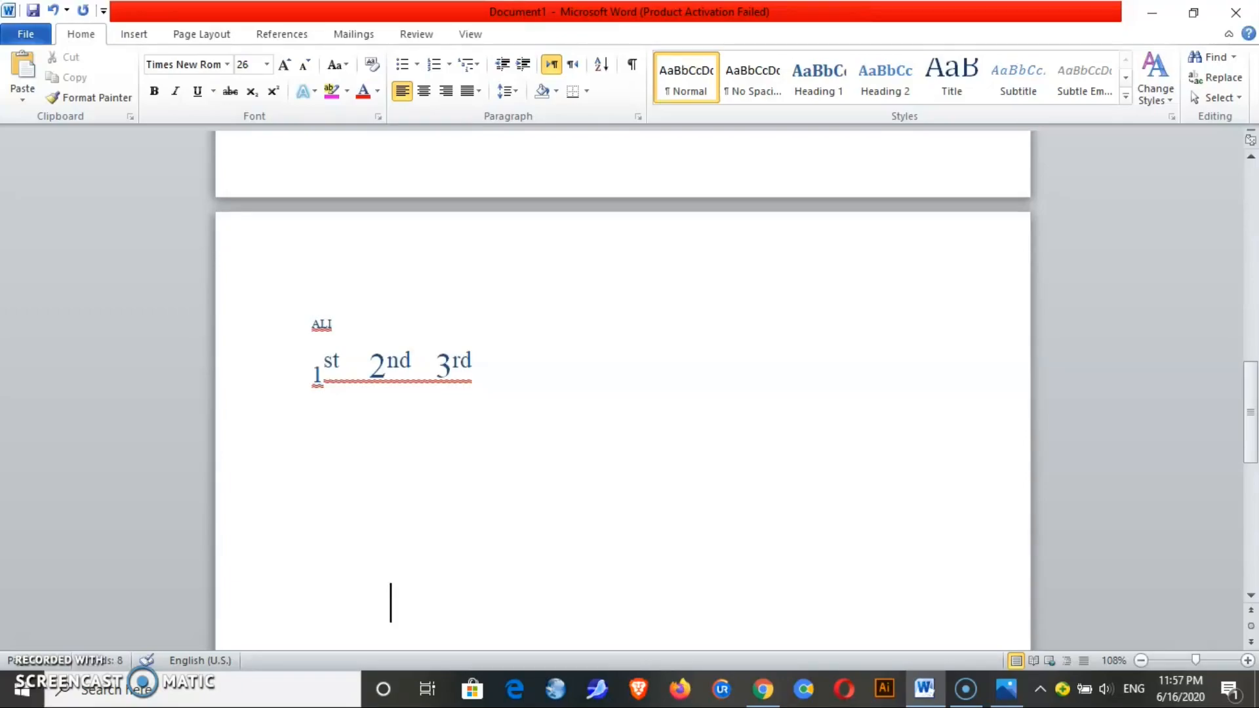
{"action": "key", "text": "ctrl+v"}
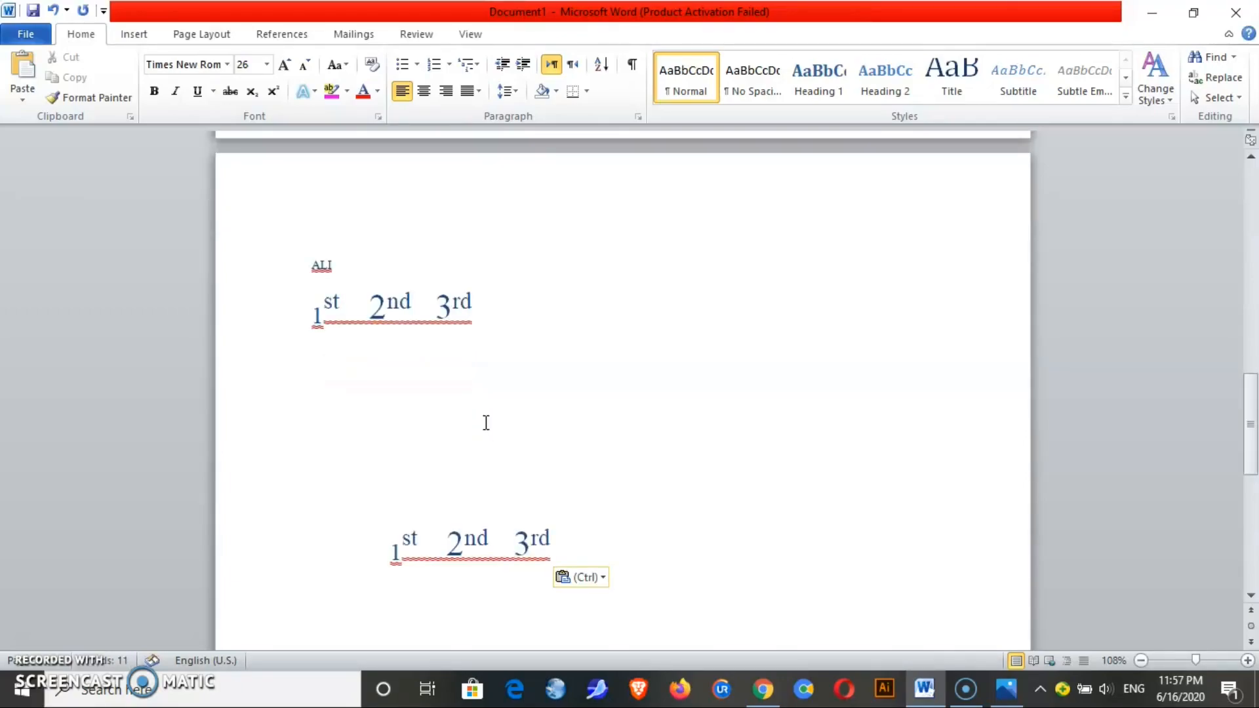
Paste six more copies of the ordinals line beneath the indented copy.
{"action": "left_click", "coordinate": [23, 79]}
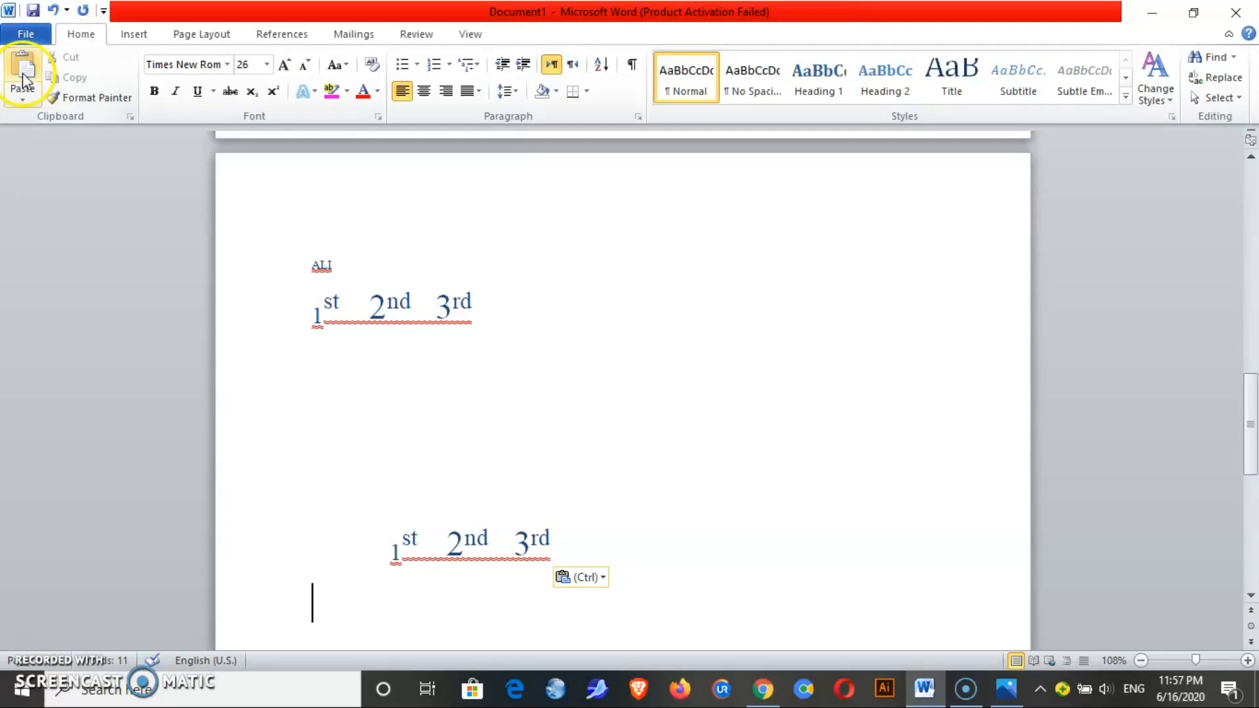
{"action": "left_click", "coordinate": [23, 79]}
{"action": "left_click", "coordinate": [23, 78]}
{"action": "left_click", "coordinate": [23, 74]}
{"action": "left_click", "coordinate": [24, 72]}
{"action": "left_click", "coordinate": [25, 71]}
{"action": "left_click", "coordinate": [24, 69]}
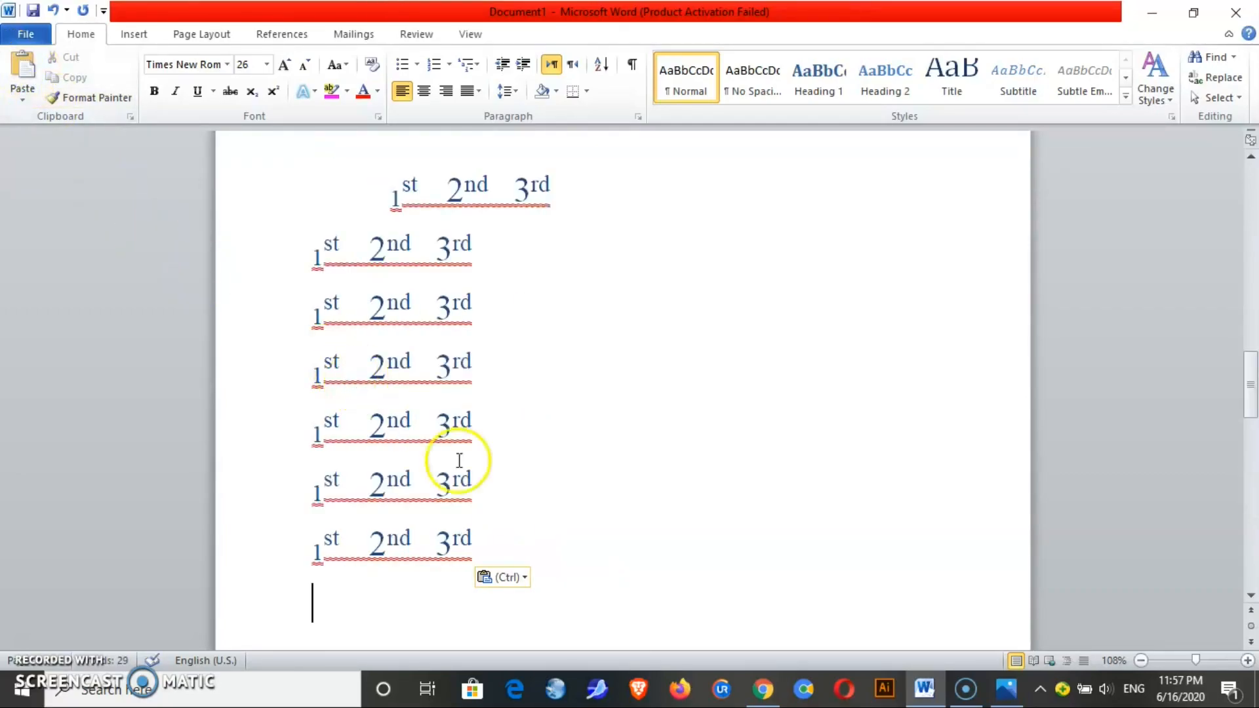
Select the indented copy of the ordinals line above the repeated lines.
{"action": "left_click", "coordinate": [494, 543]}
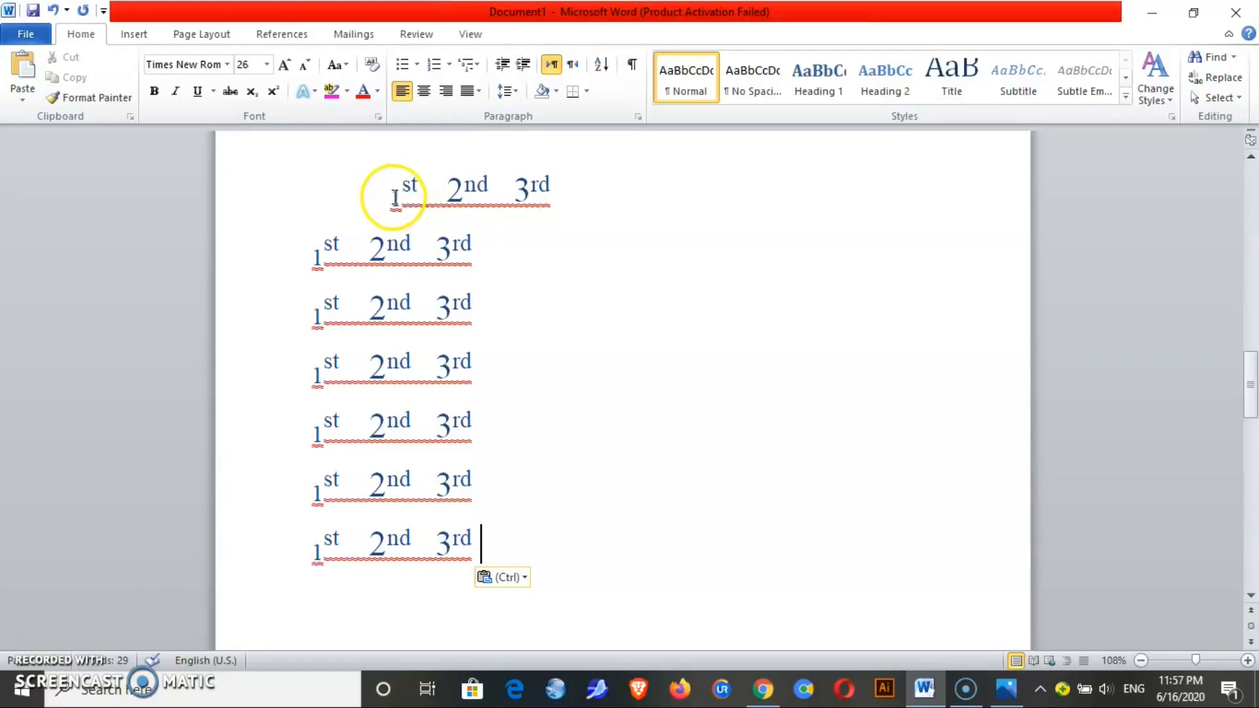
{"action": "left_click_drag", "start_coordinate": [394, 196], "coordinate": [544, 208]}
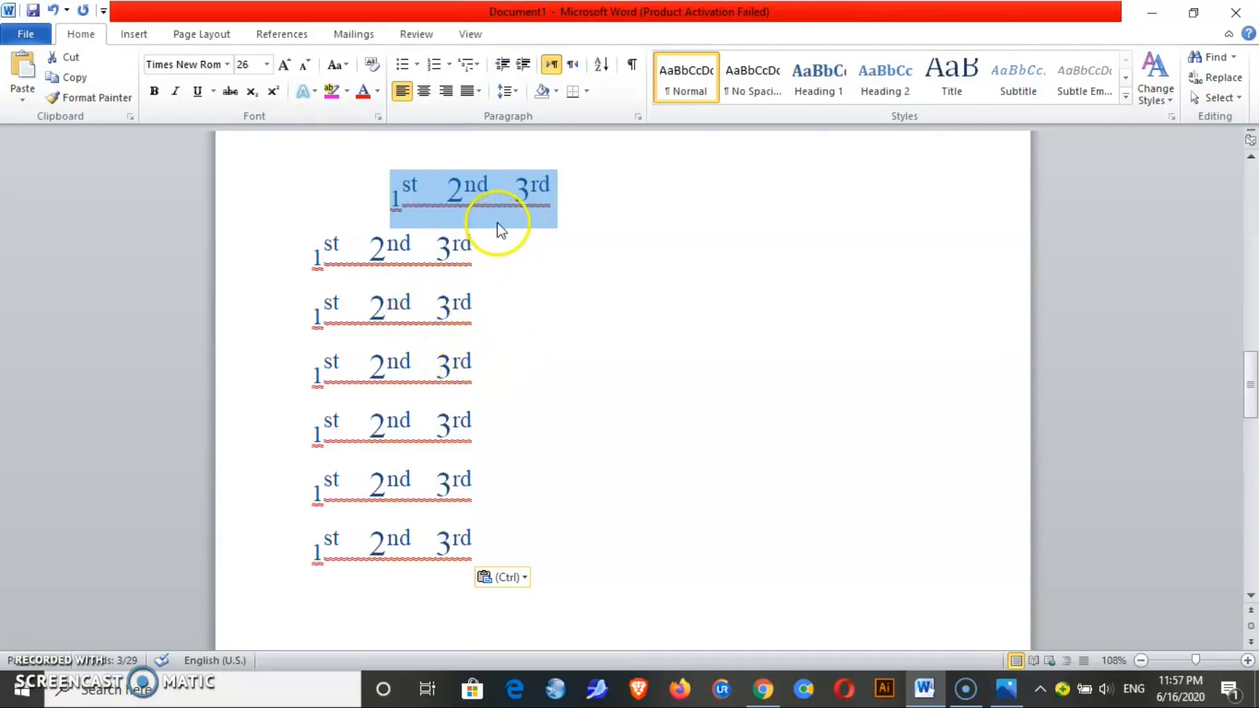
{"action": "left_click", "coordinate": [451, 204]}
{"action": "left_click_drag", "start_coordinate": [391, 197], "coordinate": [548, 194]}
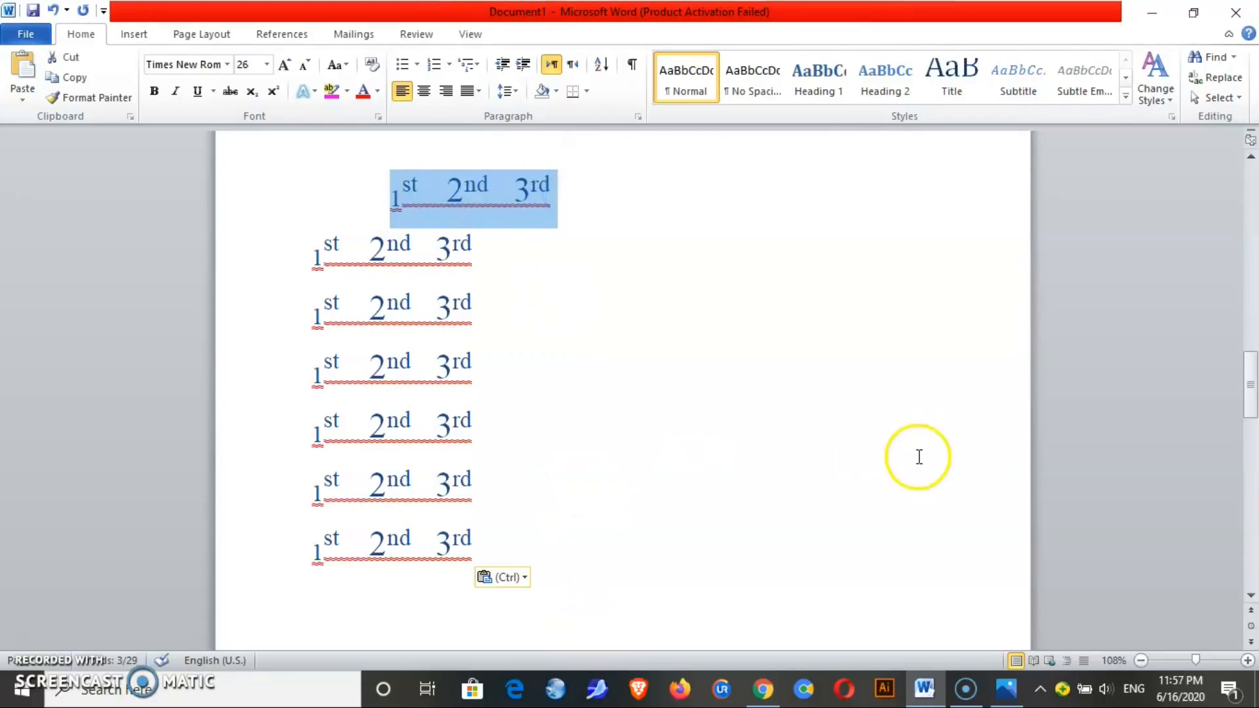
Cut the large AHLP and TECH lines from the start of the document.
{"action": "left_click_drag", "start_coordinate": [1248, 401], "coordinate": [1251, 217]}
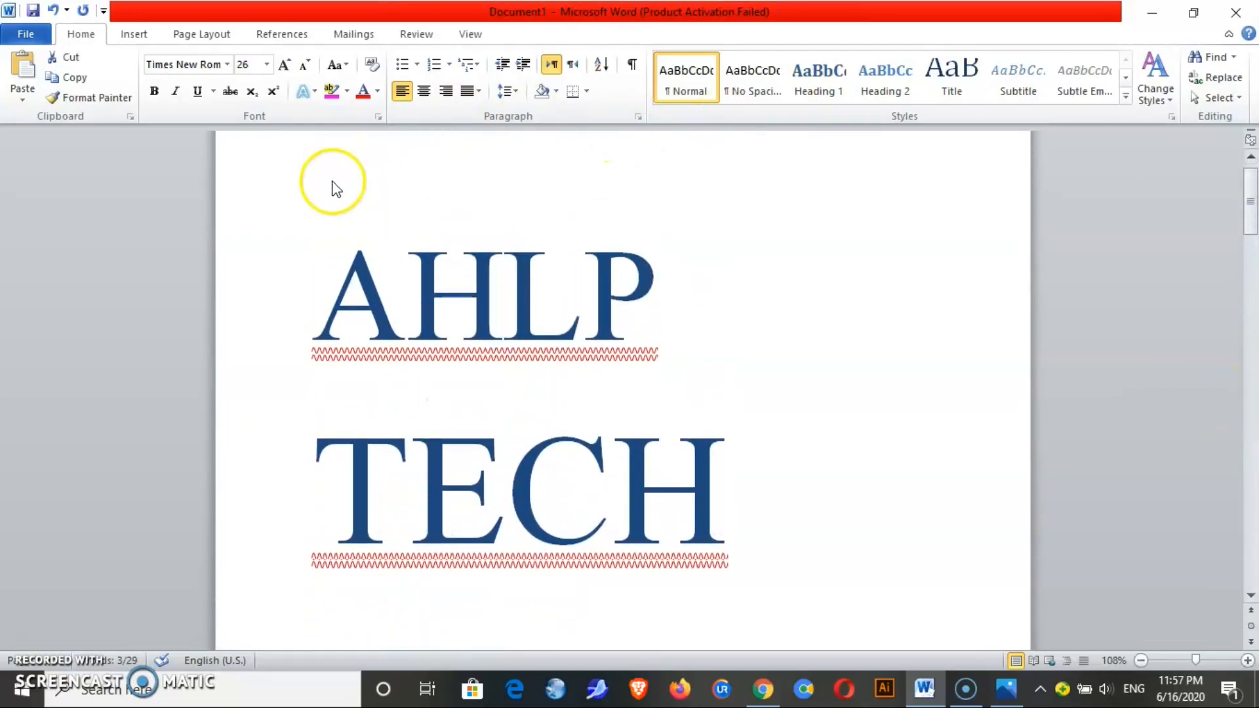
{"action": "left_click_drag", "start_coordinate": [303, 282], "coordinate": [586, 468]}
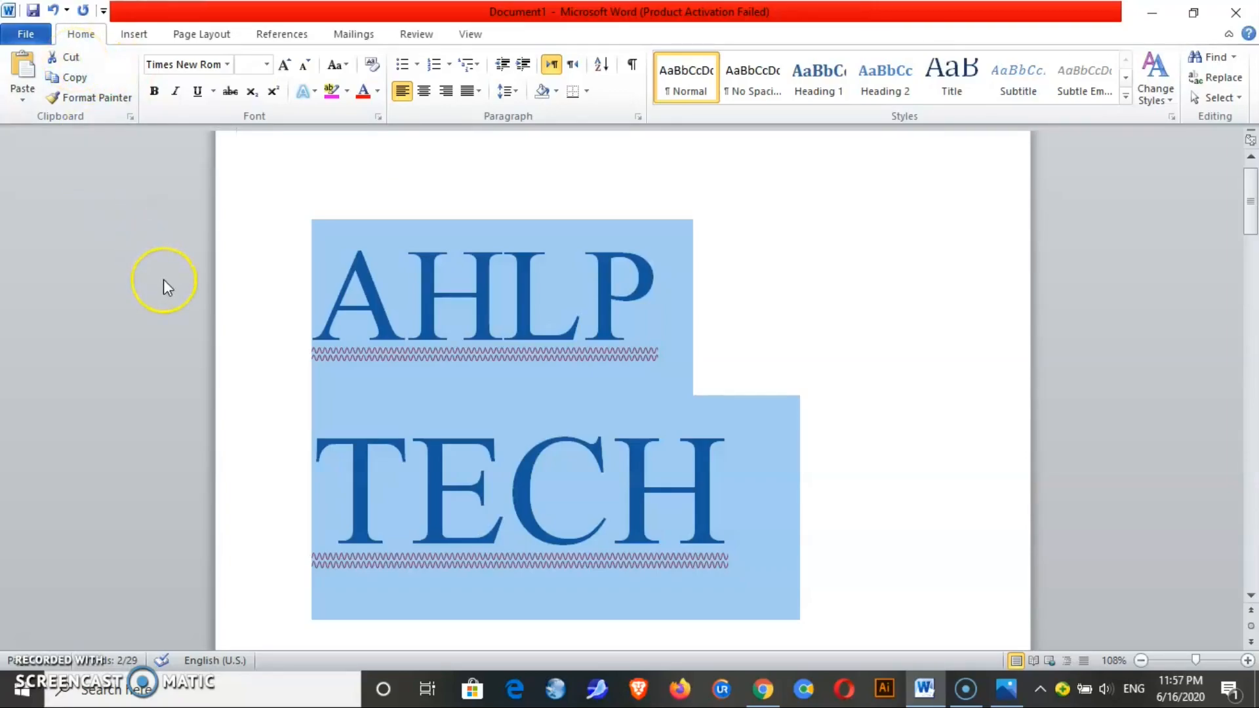
{"action": "key", "text": "ctrl+x"}
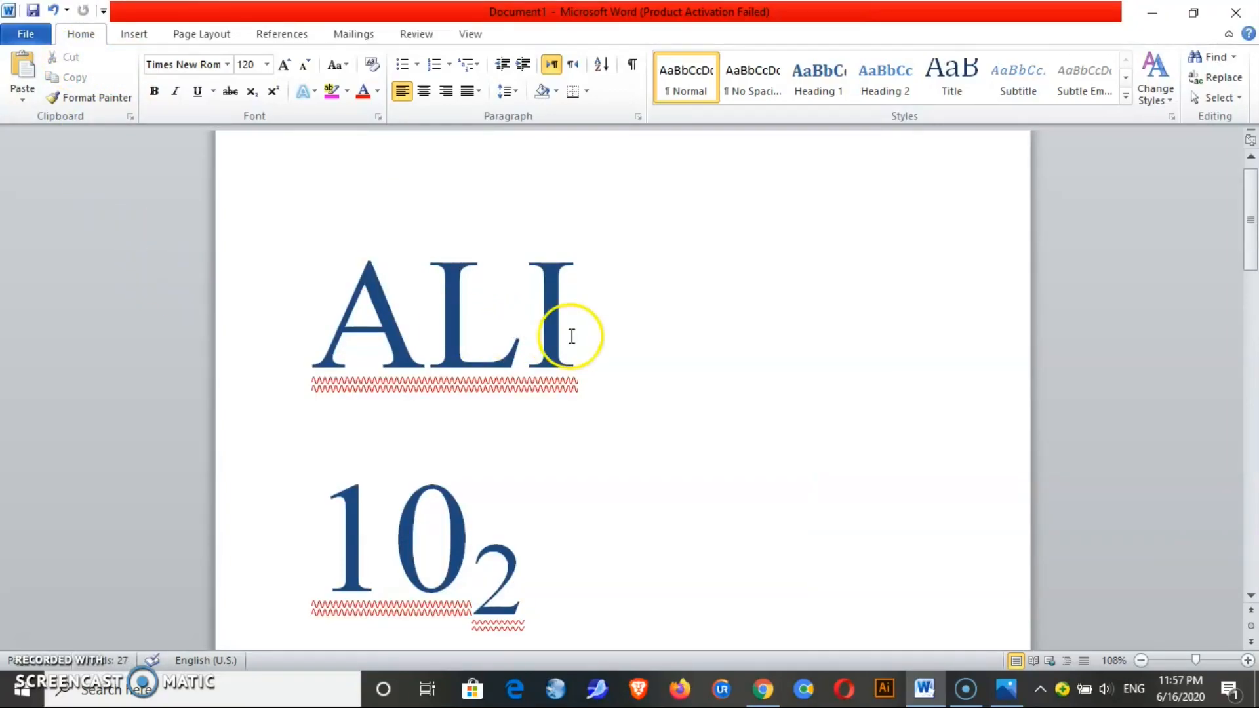
Paste the cut AHLP and TECH lines below the last line of ordinals.
{"action": "left_click", "coordinate": [587, 392]}
{"action": "key", "text": "Down"}
{"action": "key", "text": "Down"}
{"action": "key", "text": "Down"}
{"action": "key", "text": "Down"}
{"action": "key", "text": "Down"}
{"action": "key", "text": "Down"}
{"action": "key", "text": "Down"}
{"action": "key", "text": "Down"}
{"action": "key", "text": "Down"}
{"action": "key", "text": "Down"}
{"action": "key", "text": "Down"}
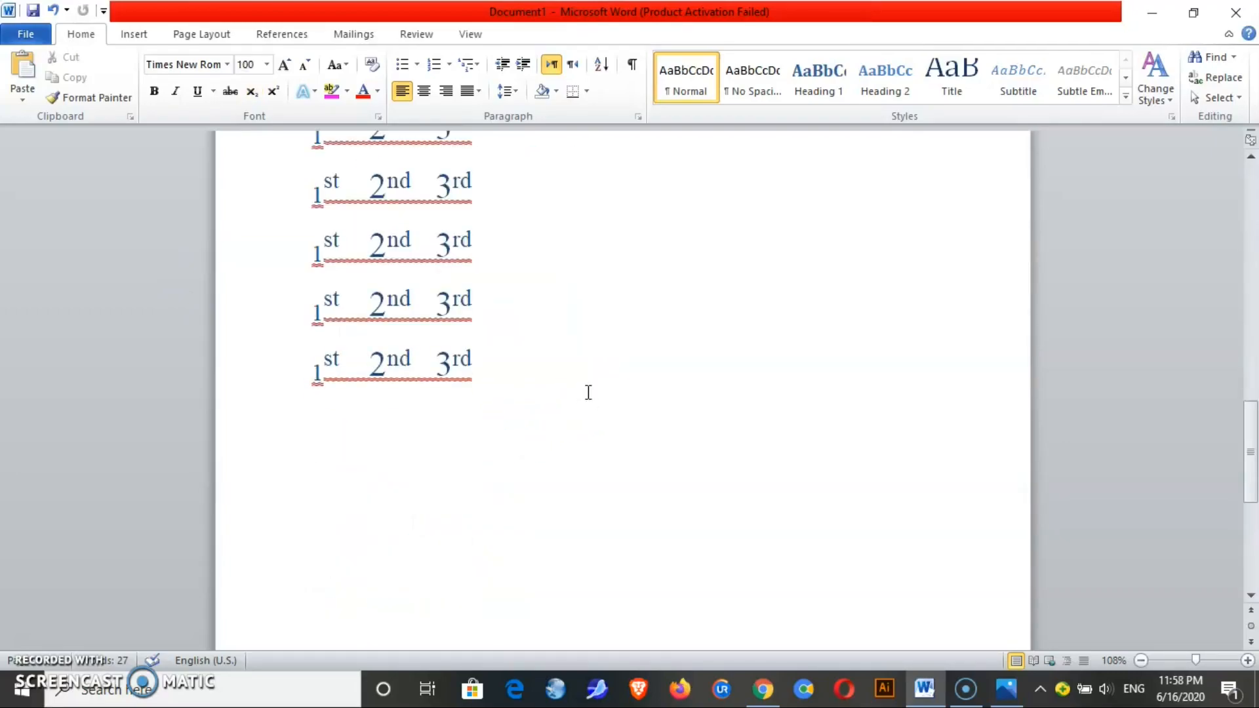
{"action": "left_click", "coordinate": [22, 82]}
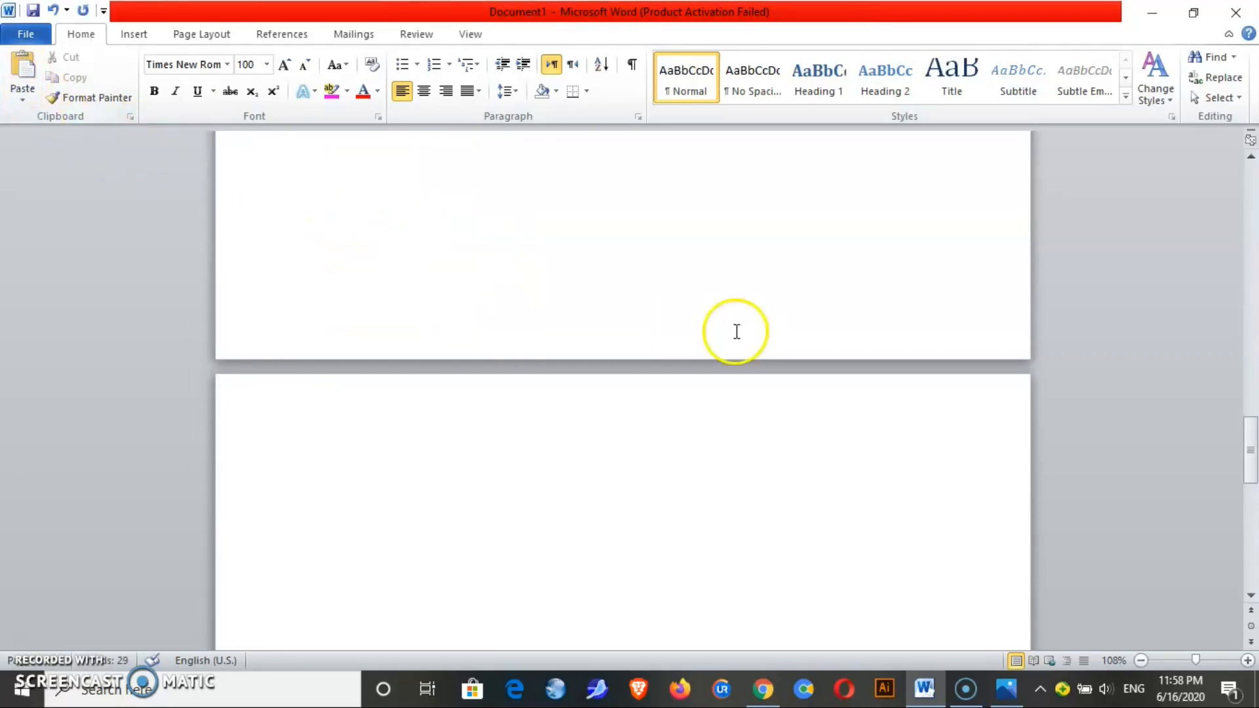
Add the second name on a new line below the first name.
{"action": "left_click_drag", "start_coordinate": [1250, 426], "coordinate": [1253, 366]}
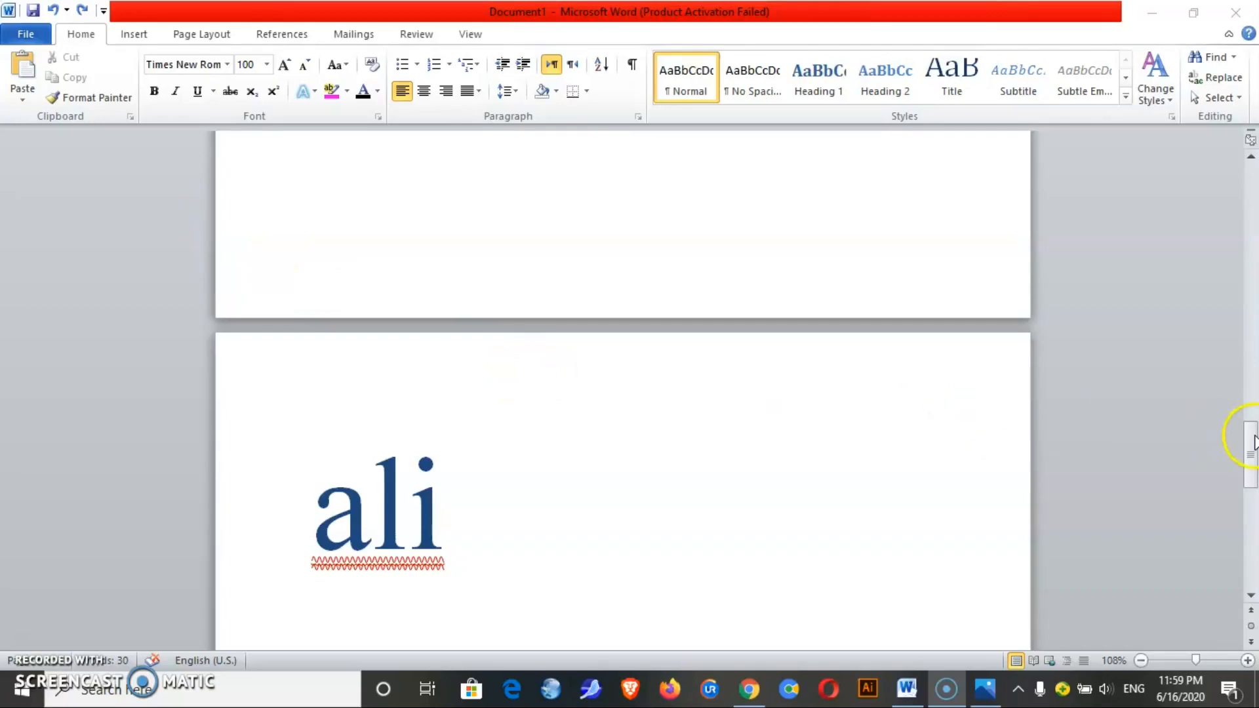
{"action": "left_click_drag", "start_coordinate": [1253, 451], "coordinate": [1252, 459]}
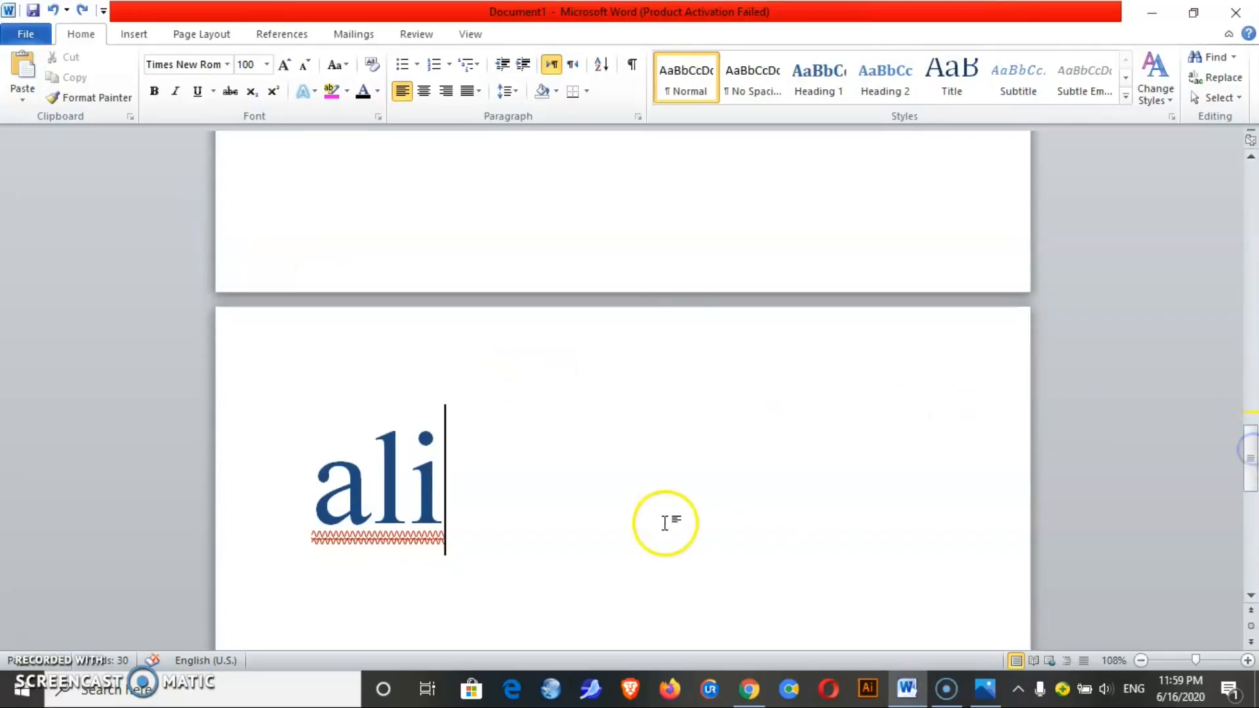
{"action": "key", "text": "Return"}
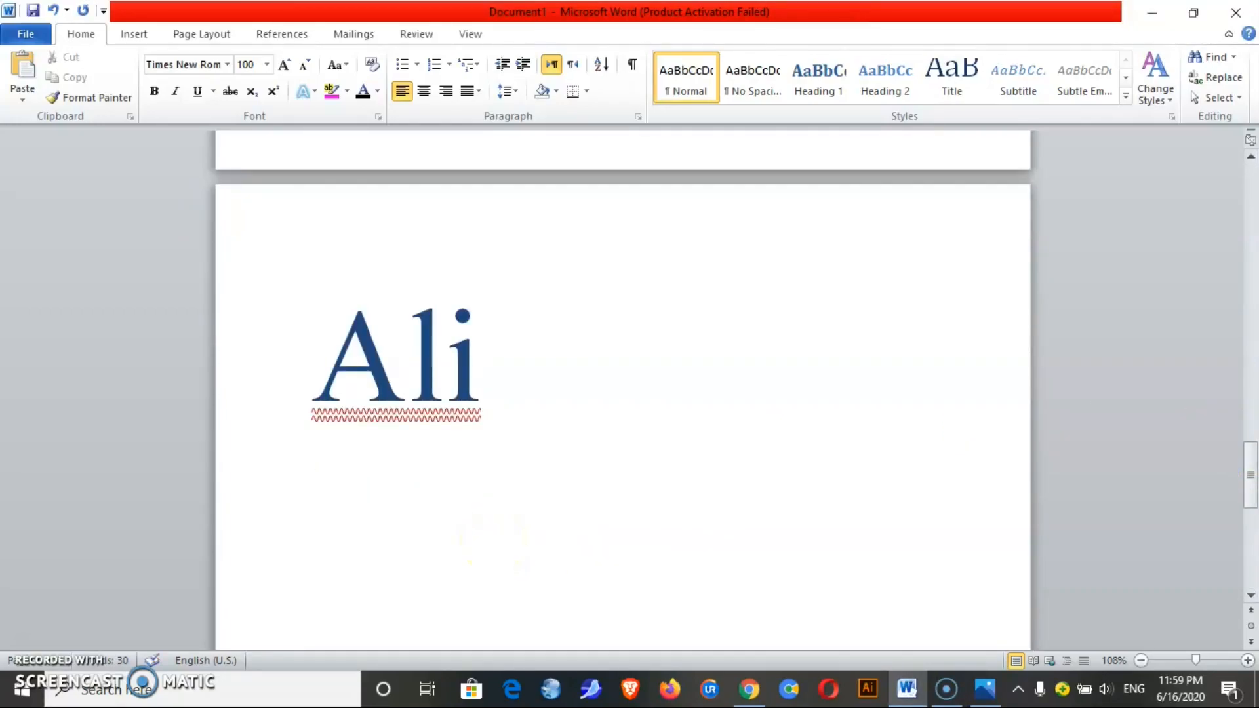
{"action": "type", "text": "Haider"}
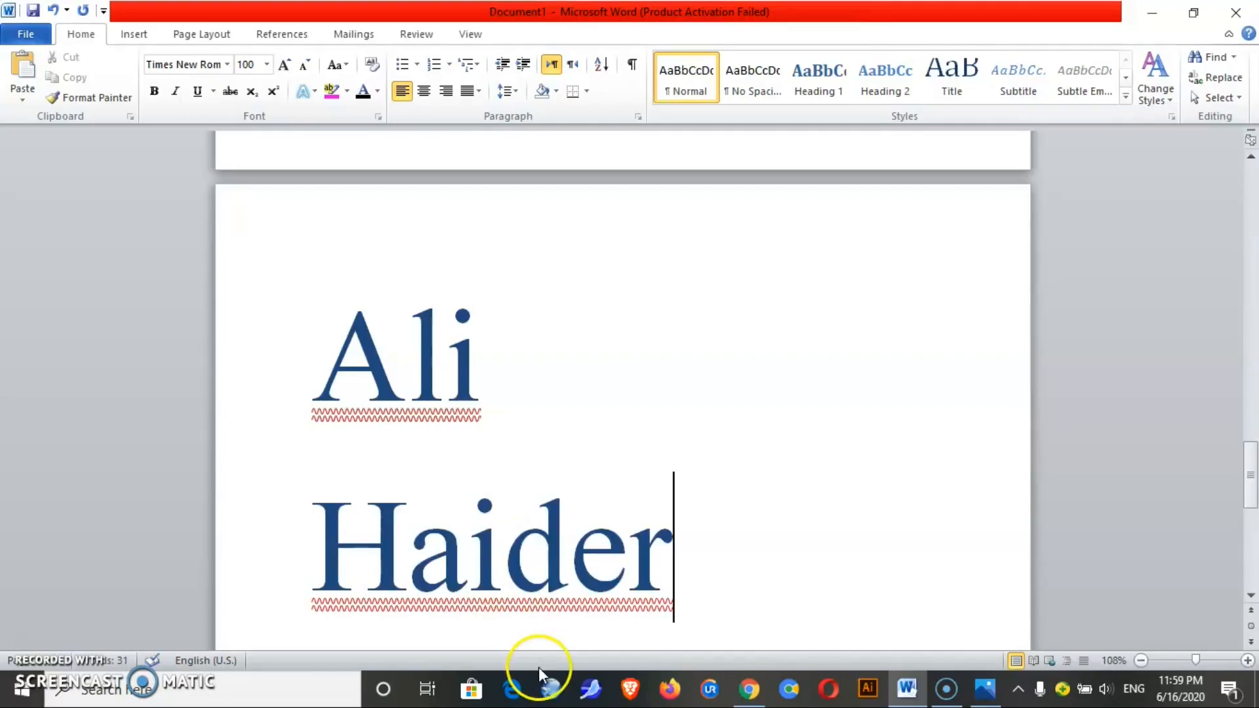
Set the second name to font size 18 and the Algerian font.
{"action": "left_click_drag", "start_coordinate": [666, 557], "coordinate": [353, 539]}
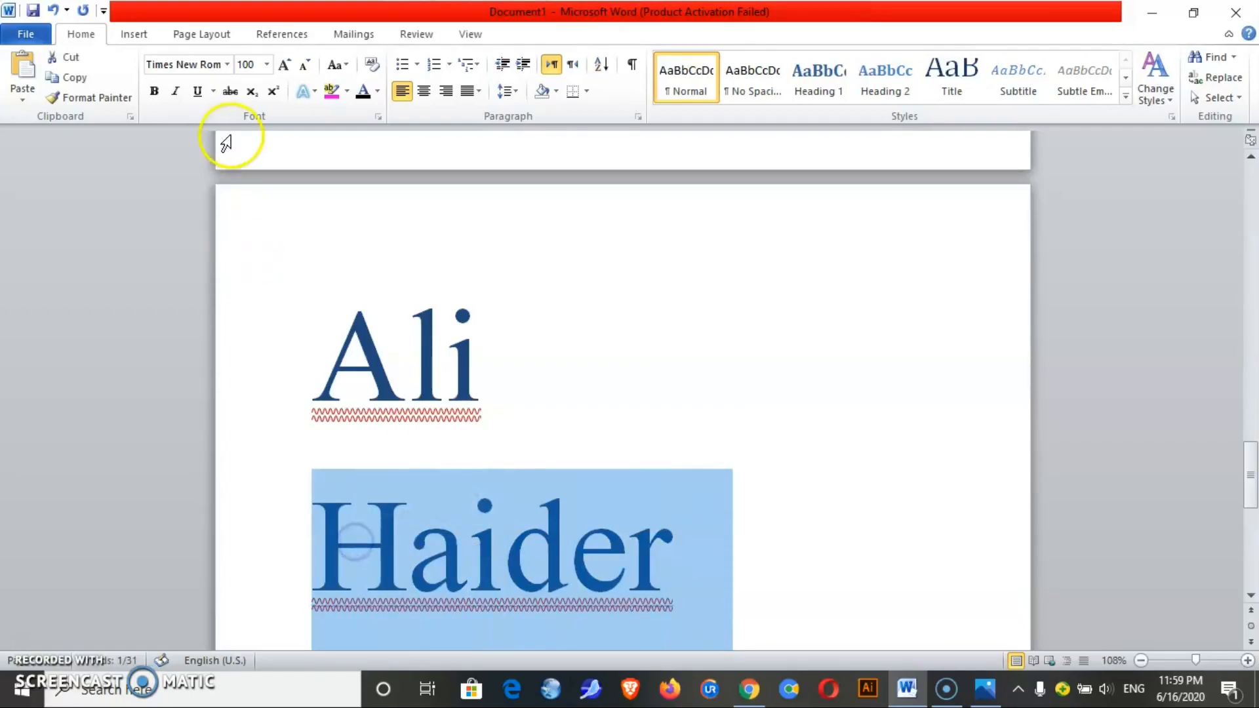
{"action": "left_click", "coordinate": [266, 68]}
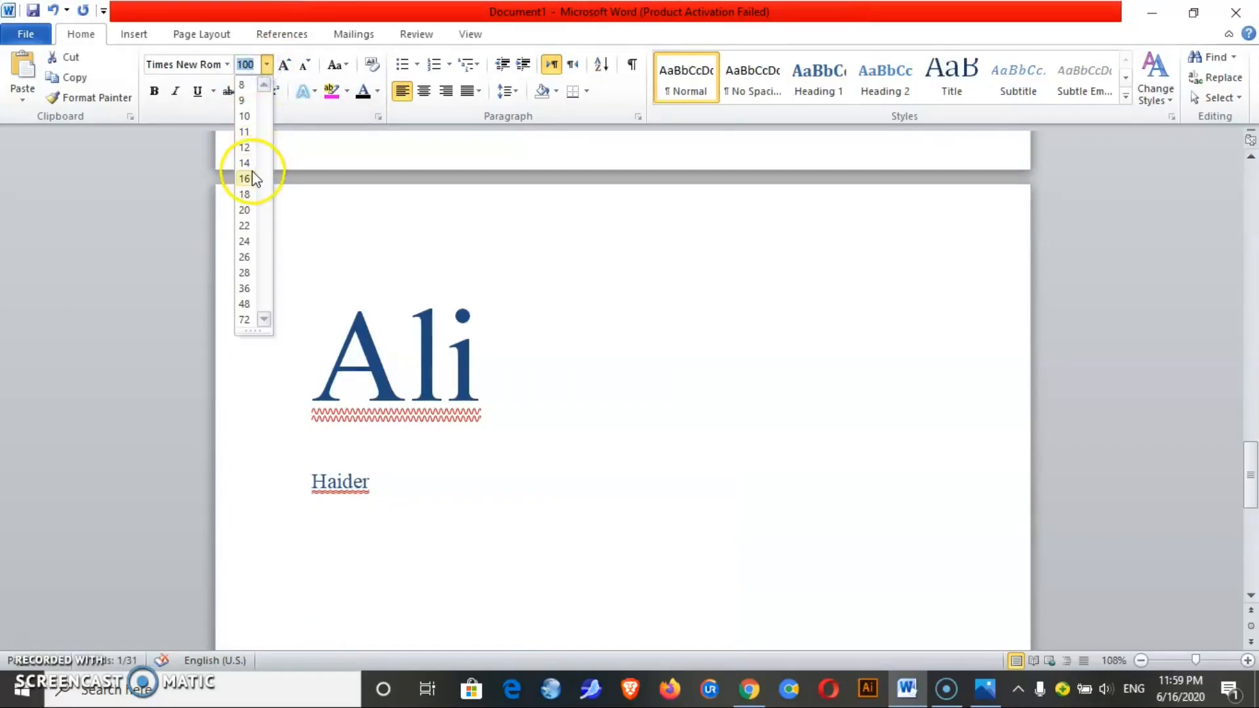
{"action": "left_click", "coordinate": [245, 196]}
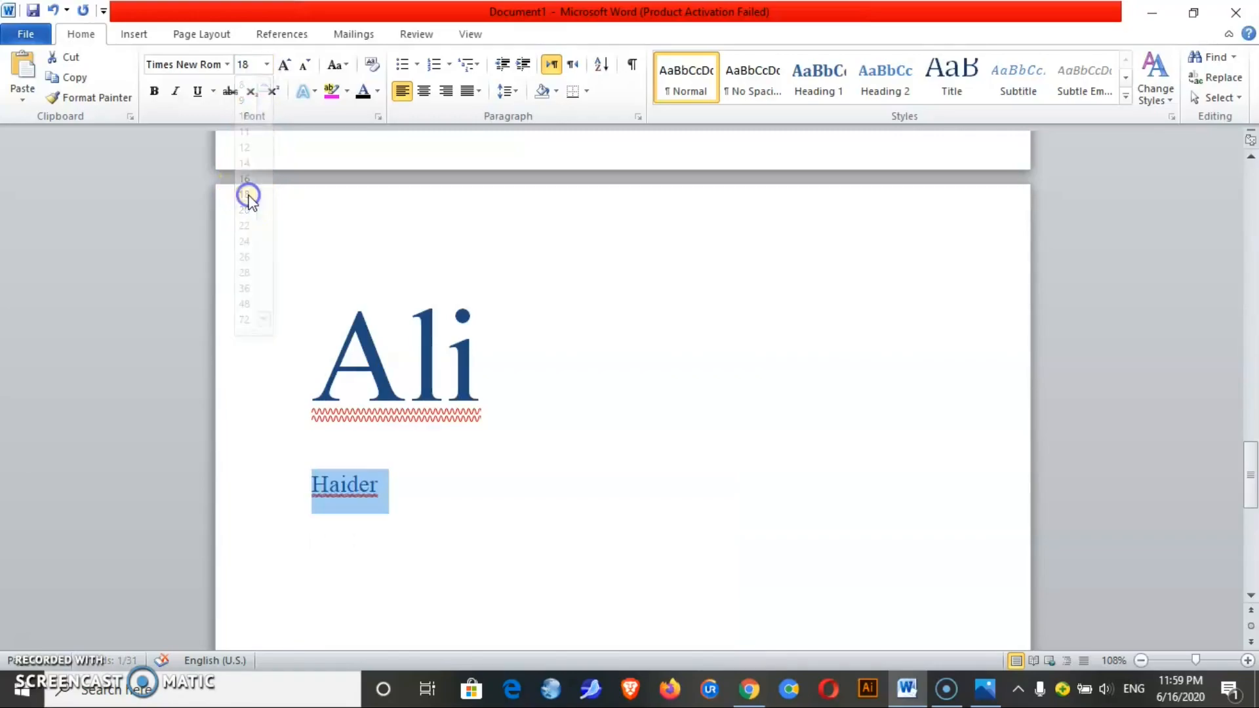
{"action": "left_click", "coordinate": [227, 64]}
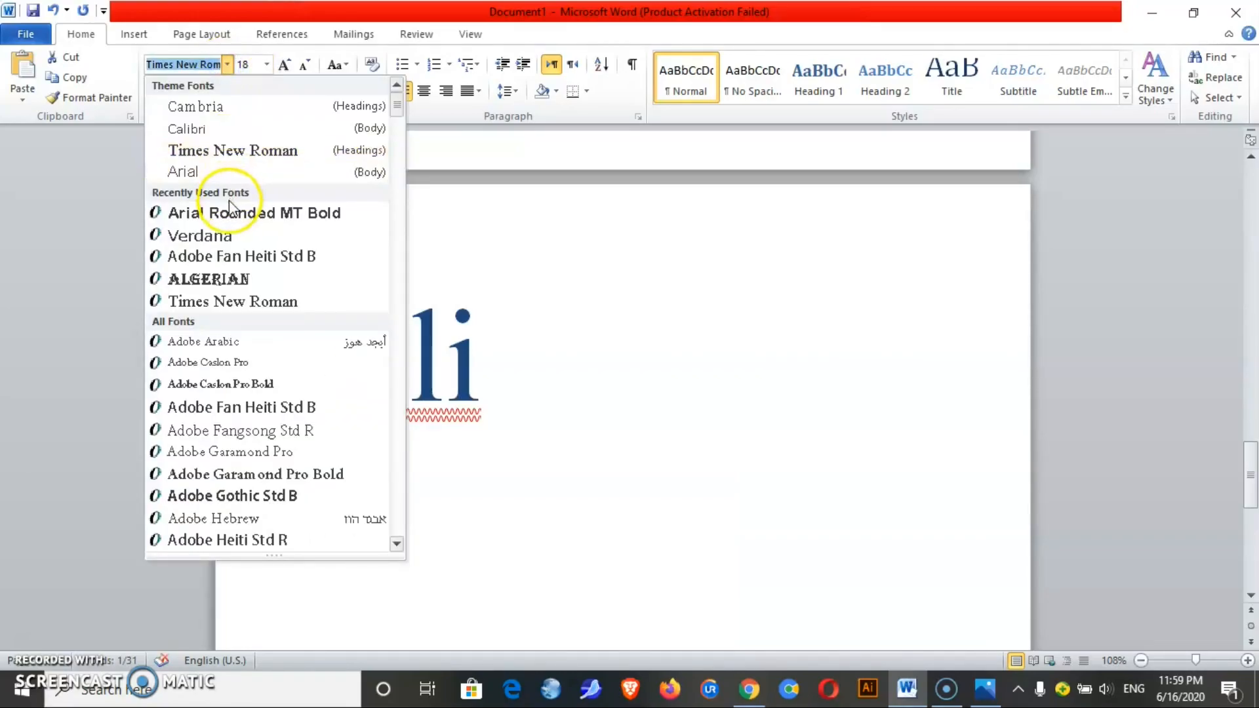
{"action": "left_click", "coordinate": [236, 281]}
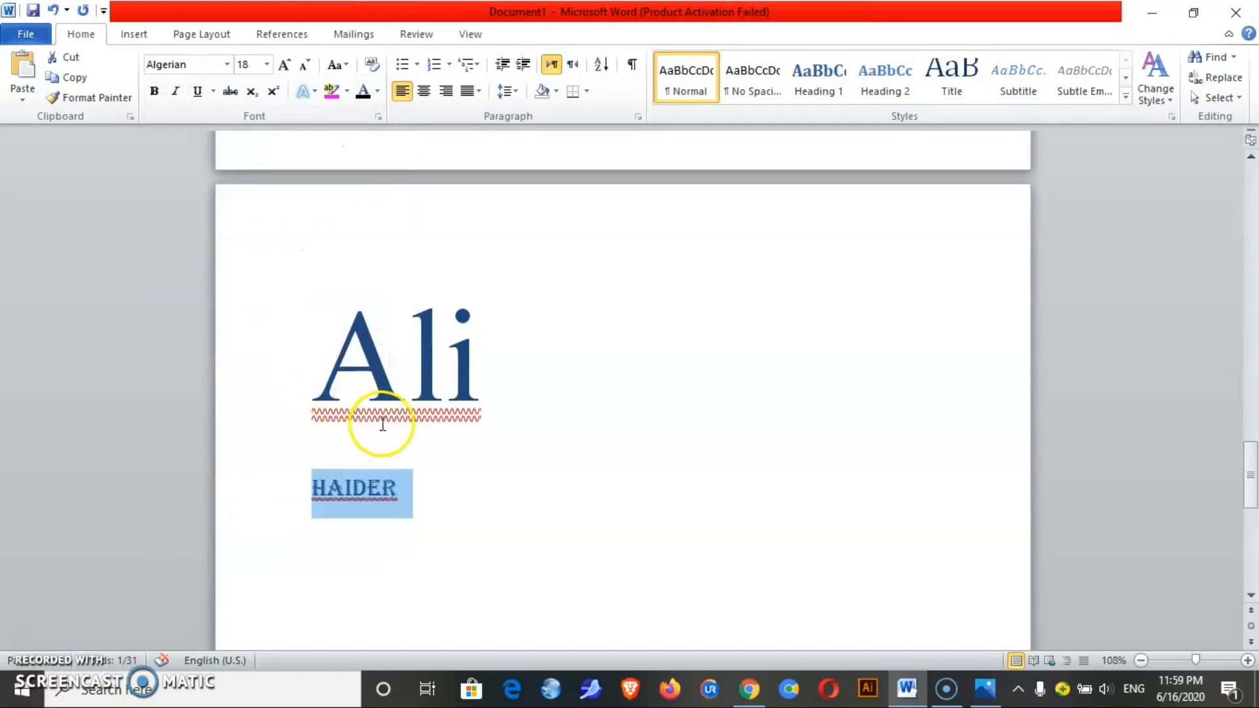
Make the second name black, bold, italic and struck through.
{"action": "left_click", "coordinate": [378, 91]}
{"action": "left_click", "coordinate": [368, 116]}
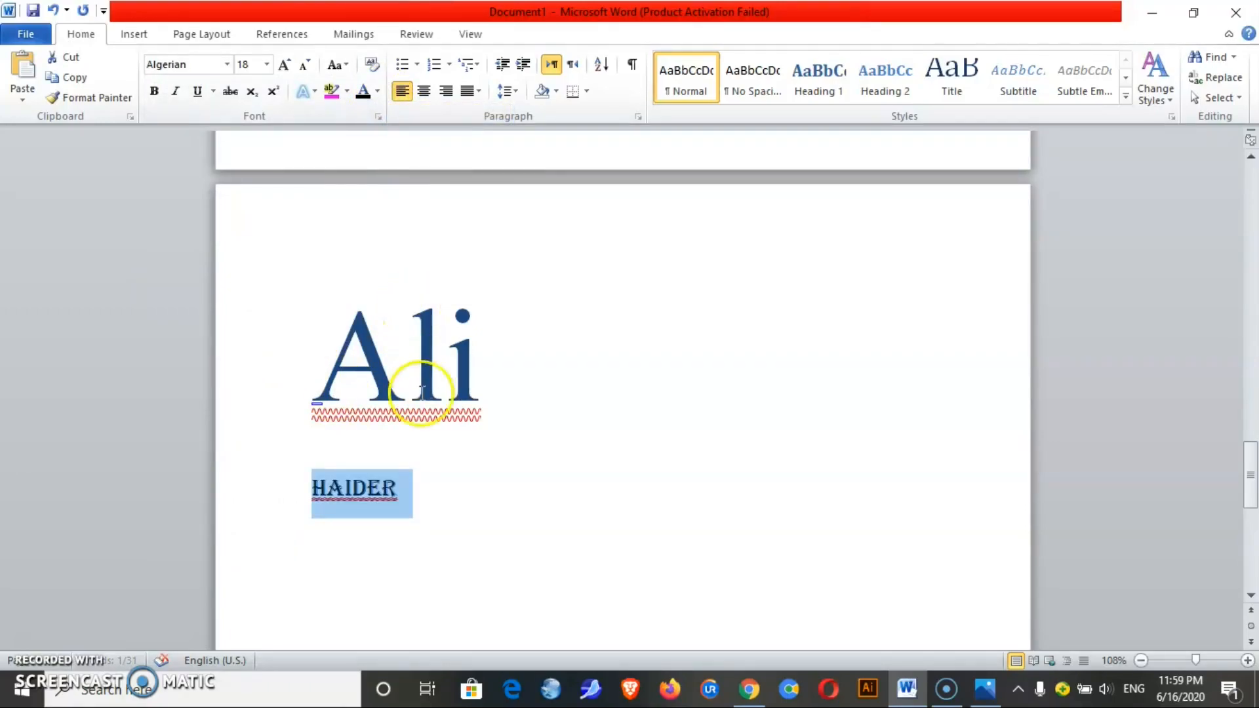
{"action": "left_click", "coordinate": [154, 91]}
{"action": "left_click", "coordinate": [175, 91]}
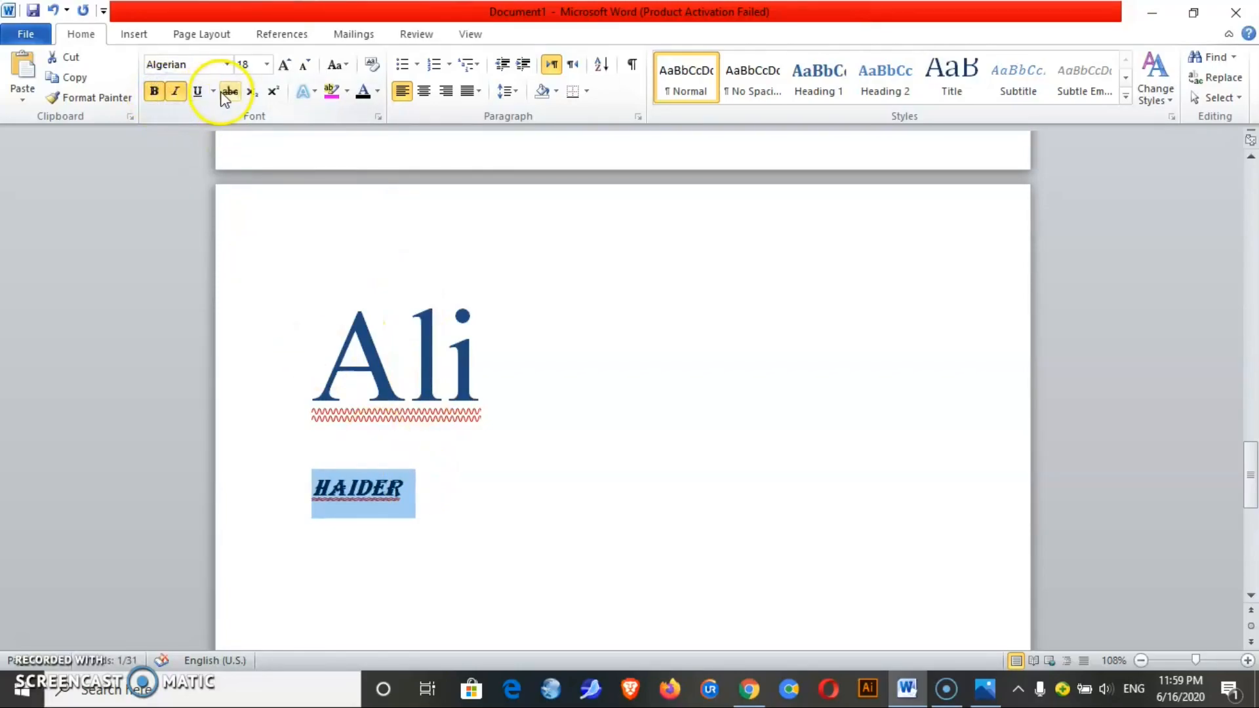
{"action": "left_click", "coordinate": [228, 91]}
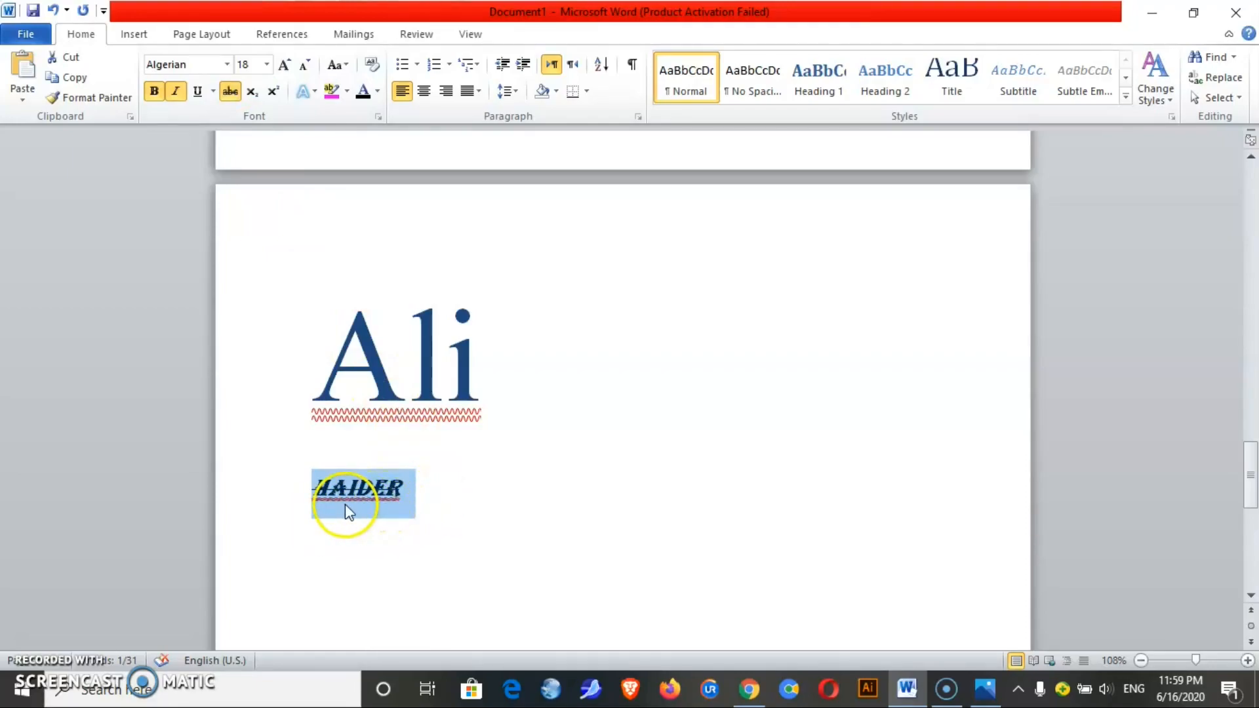
Copy the second name's formatting onto the first name above it with Format Painter.
{"action": "left_click", "coordinate": [106, 102]}
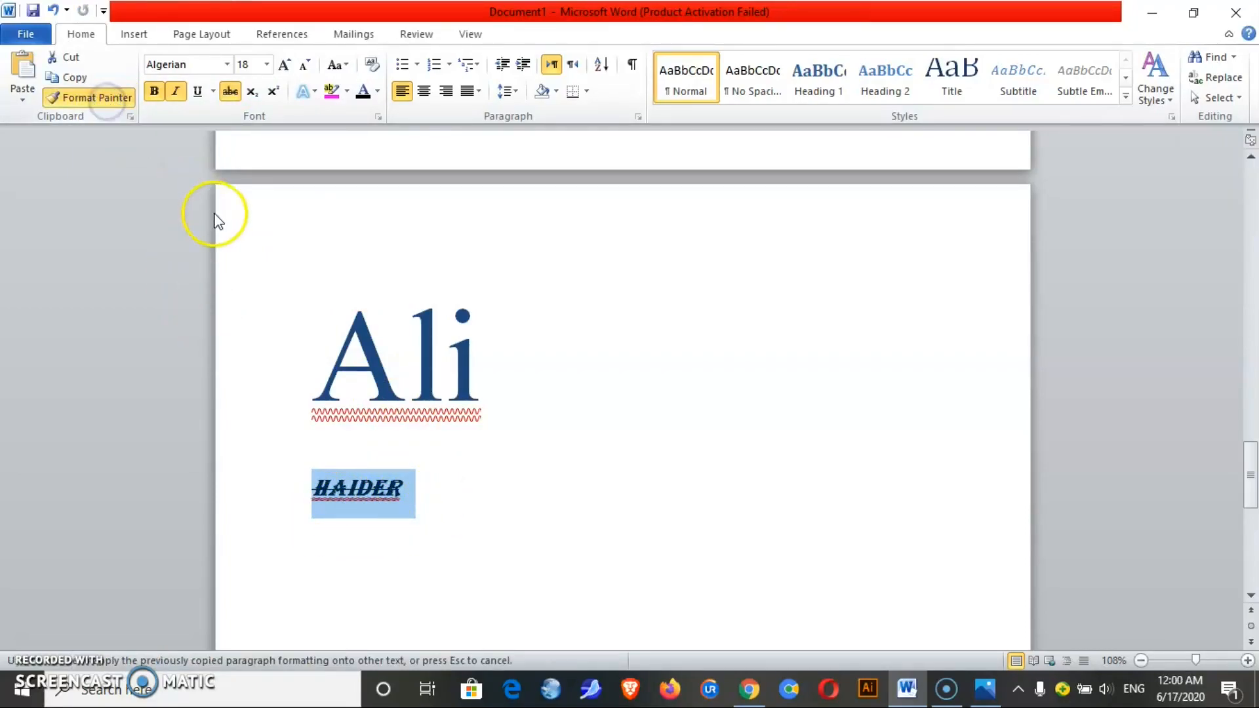
{"action": "left_click", "coordinate": [378, 348]}
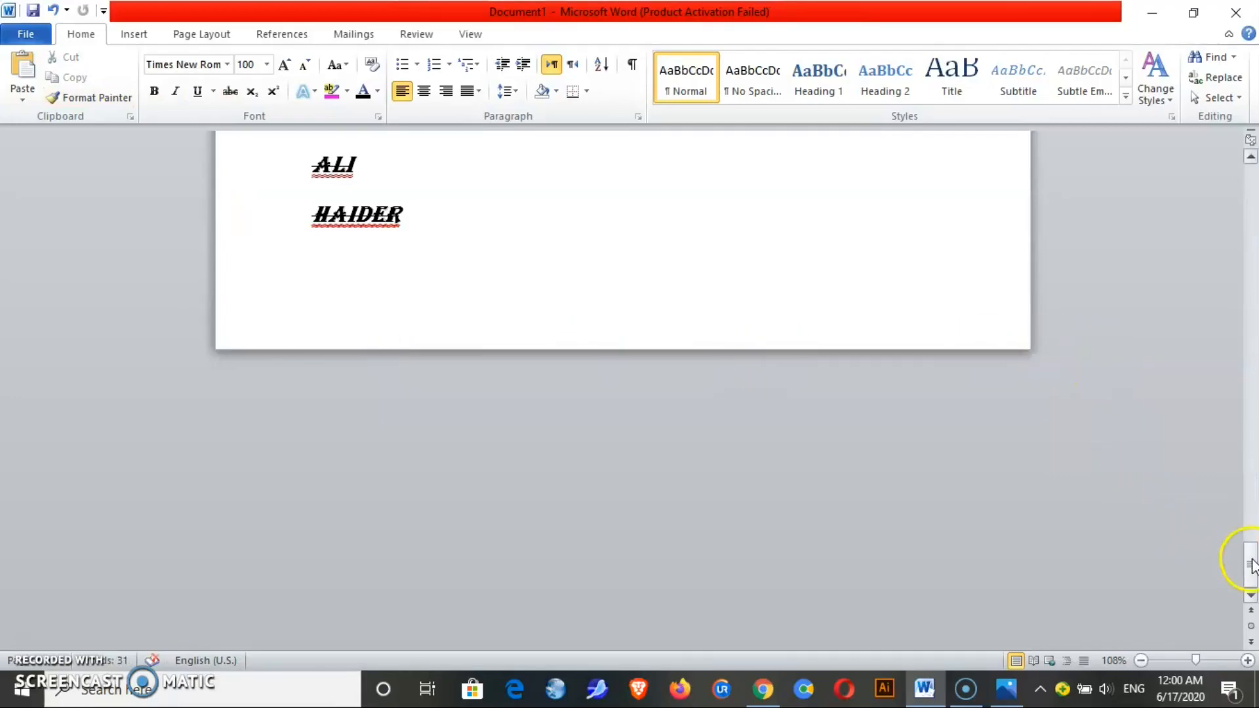
{"action": "left_click_drag", "start_coordinate": [1252, 565], "coordinate": [1252, 485]}
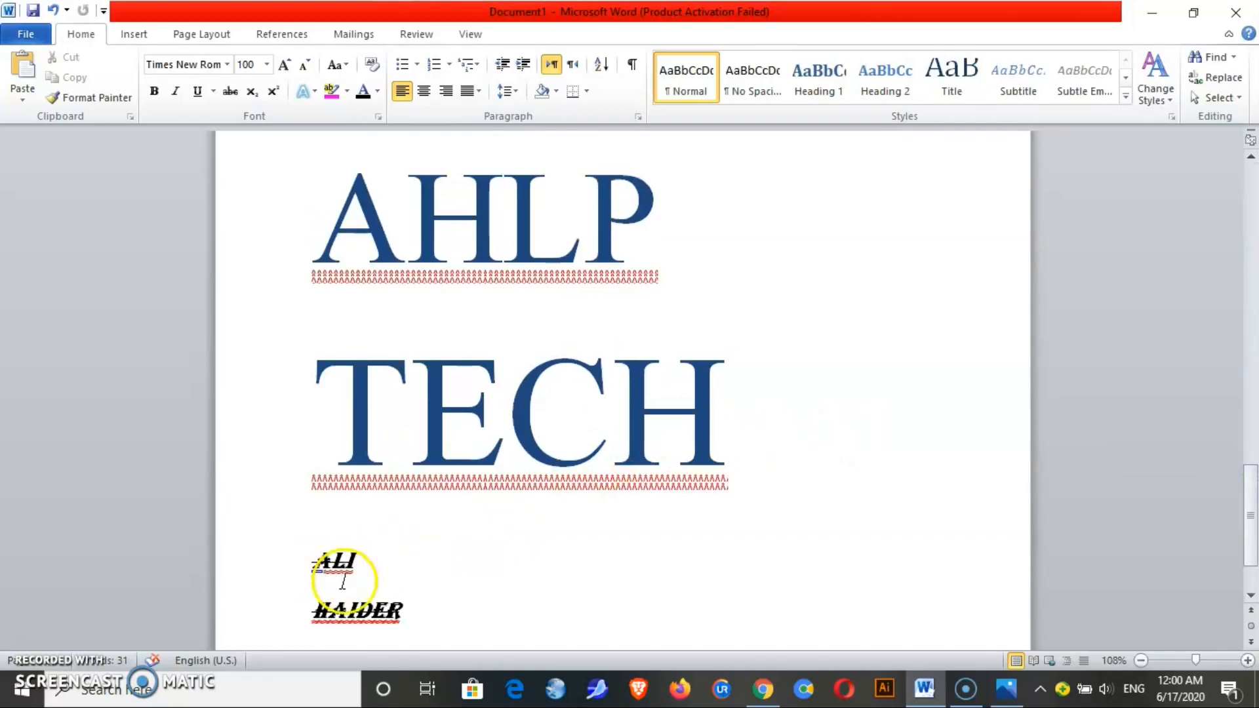
{"action": "mouse_move", "coordinate": [322, 588]}
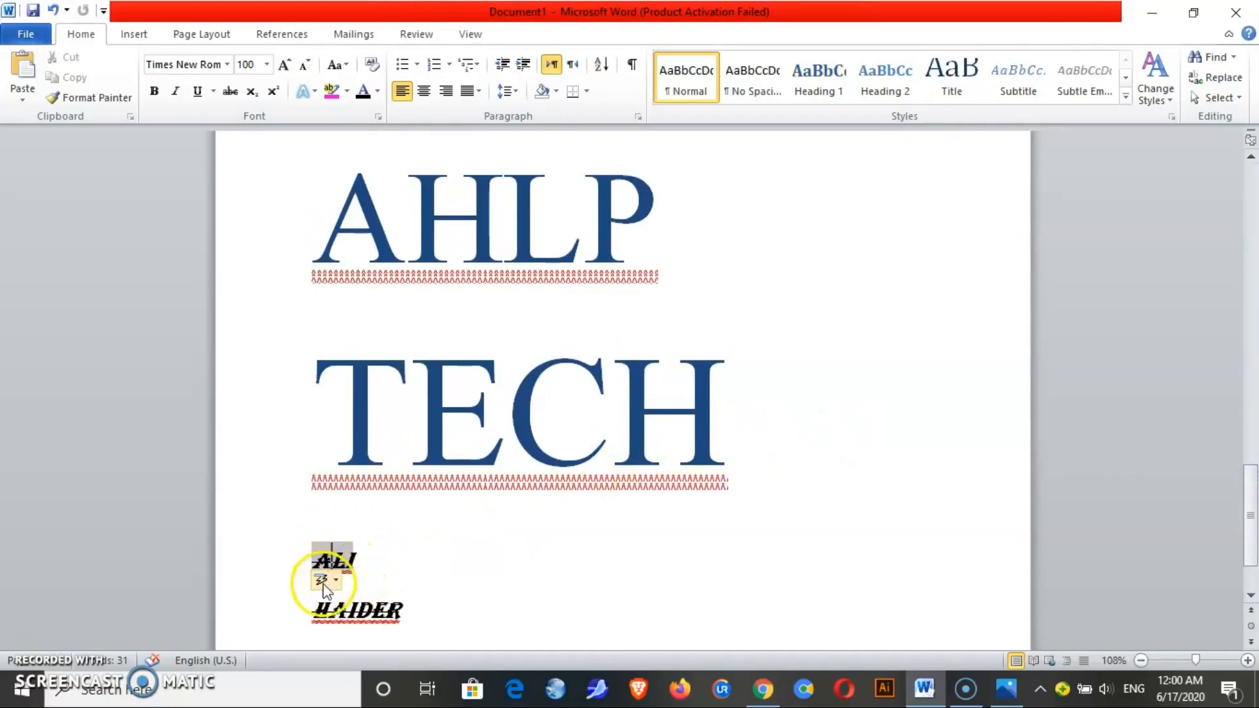
Copy the second name's formatting onto the word TECH with Format Painter.
{"action": "left_click_drag", "start_coordinate": [314, 610], "coordinate": [413, 603]}
{"action": "left_click", "coordinate": [98, 98]}
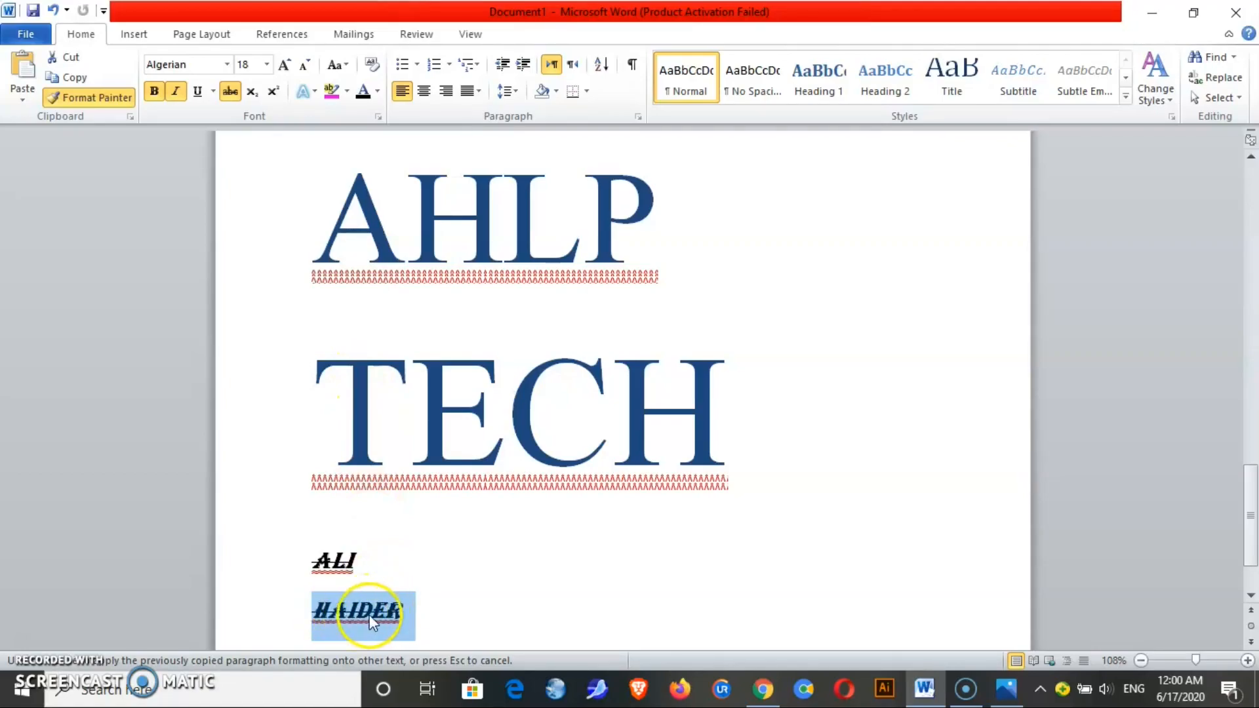
{"action": "left_click", "coordinate": [368, 392]}
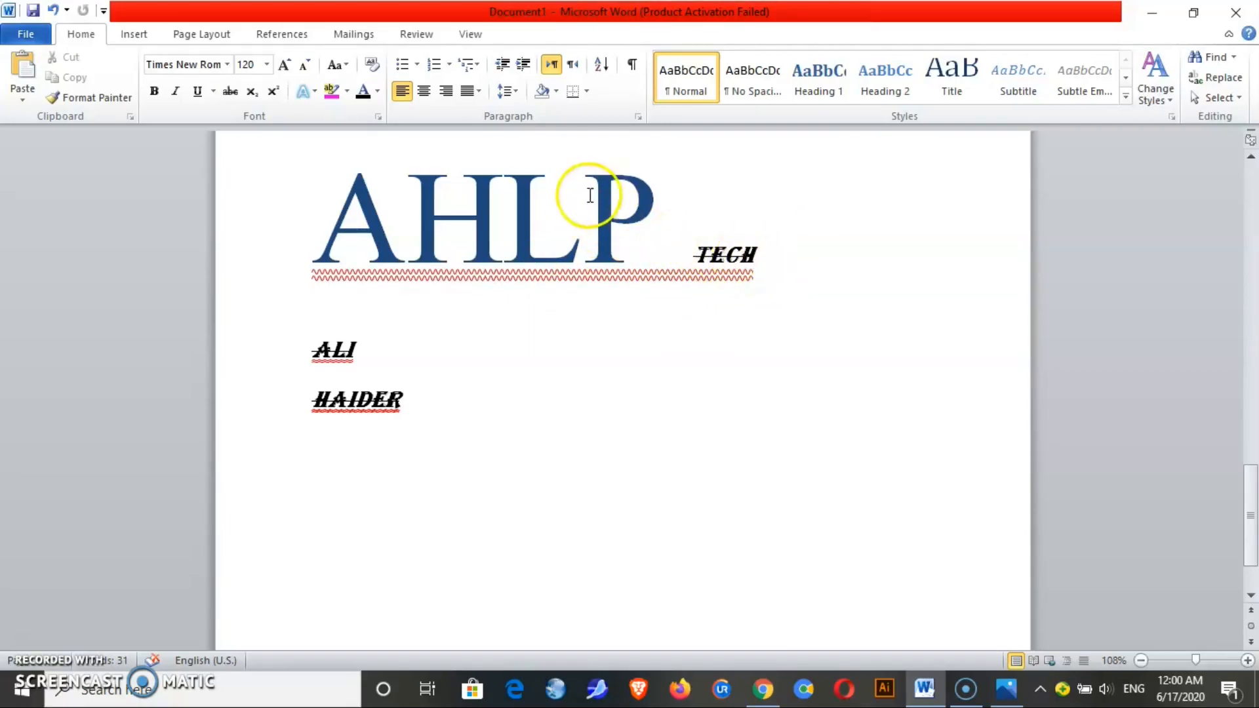
{"action": "left_click", "coordinate": [553, 205]}
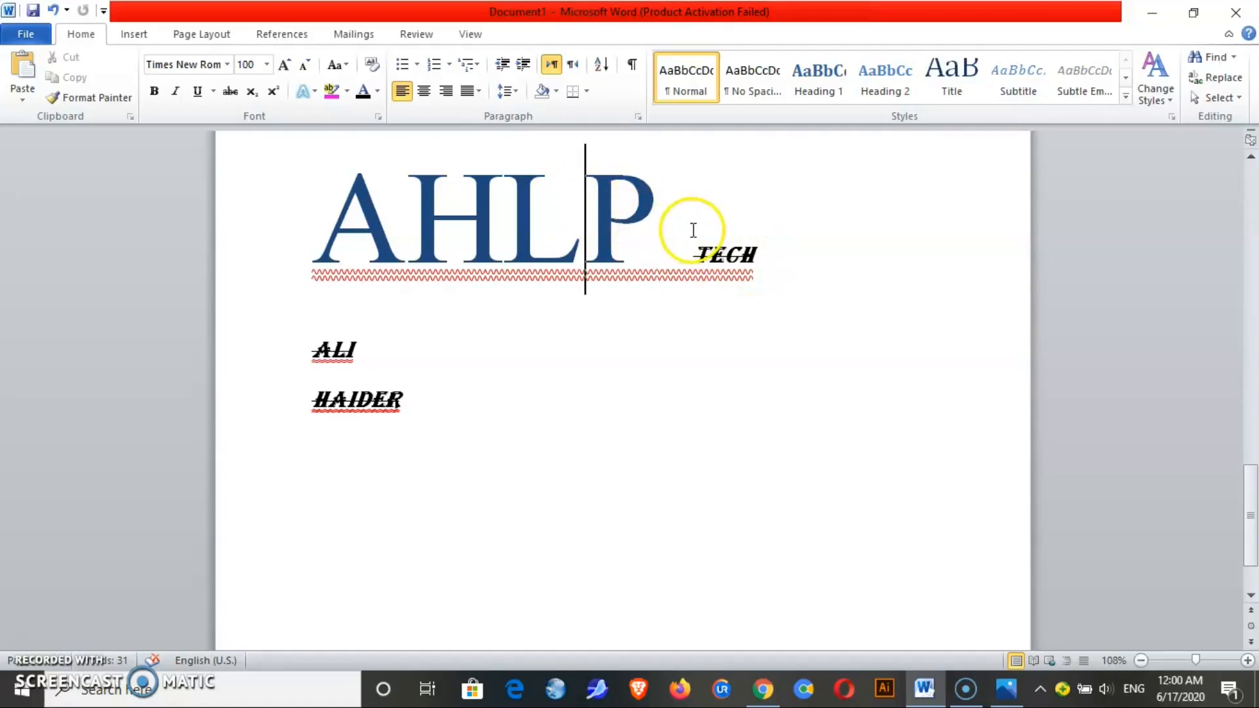
{"action": "left_click", "coordinate": [736, 270]}
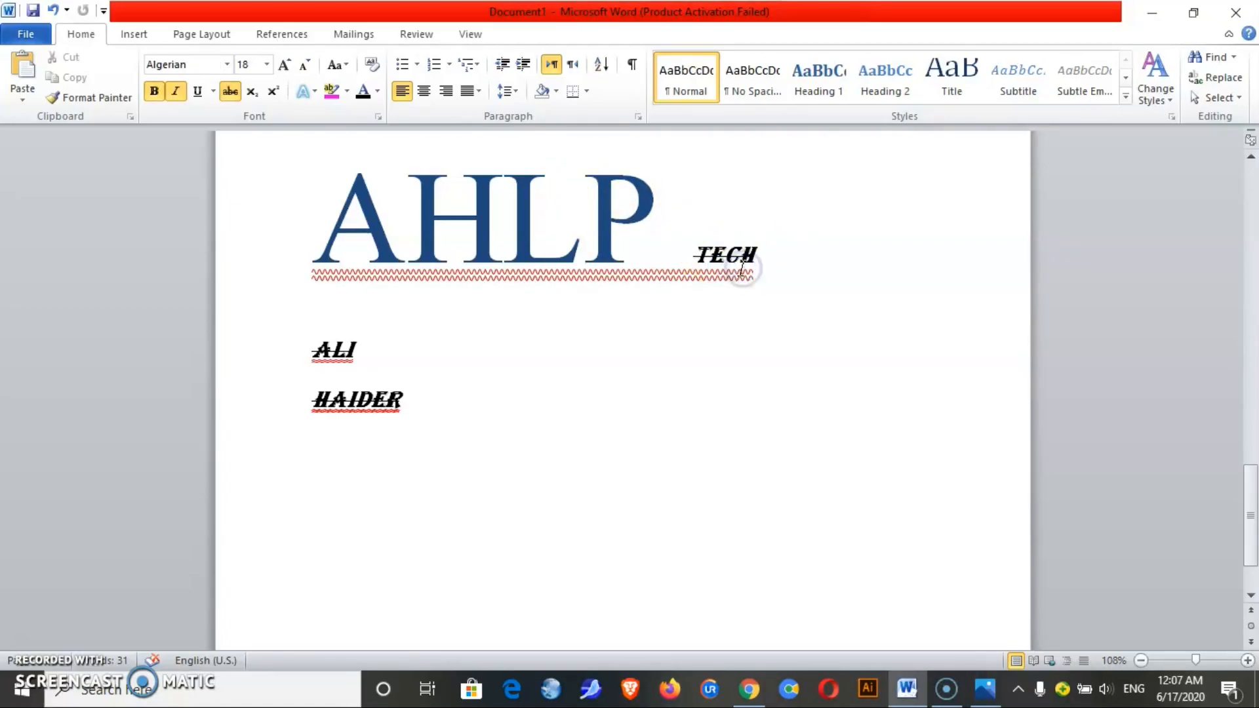
{"action": "left_click", "coordinate": [726, 266]}
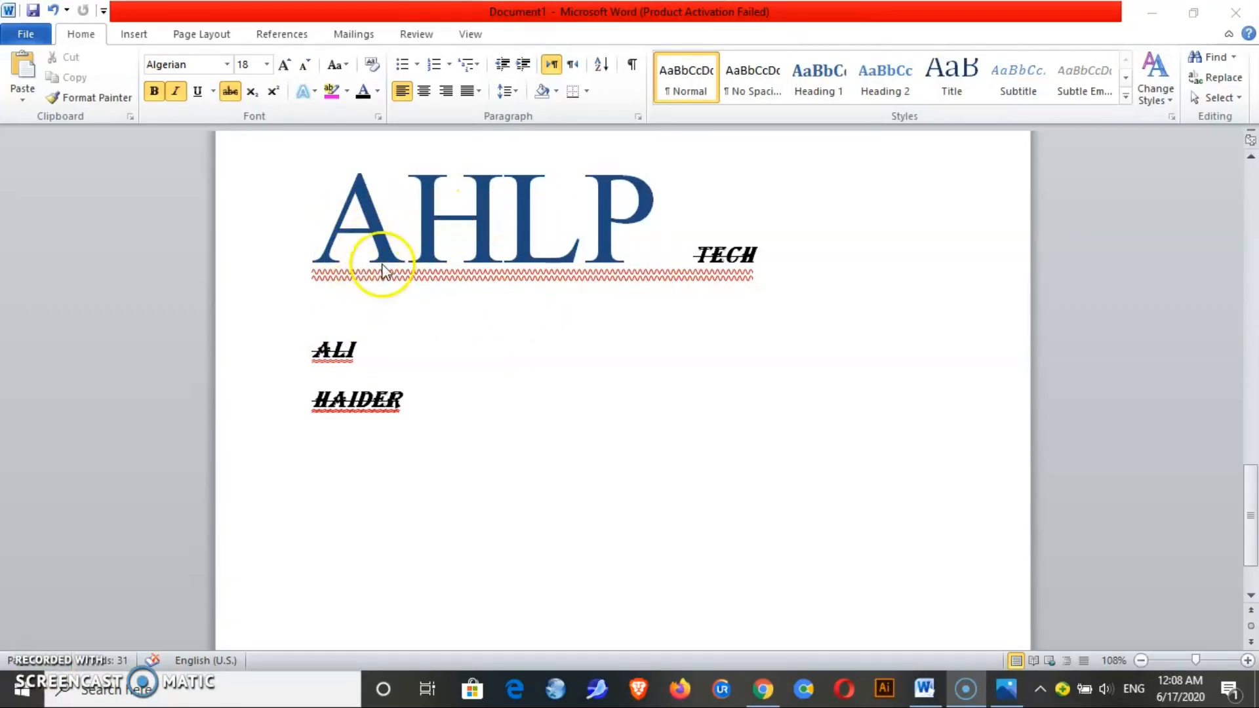
Copy the second name's formatting onto the word AHLP with Format Painter.
{"action": "left_click", "coordinate": [318, 403]}
{"action": "mouse_move", "coordinate": [334, 399]}
{"action": "left_mouse_down"}
{"action": "mouse_move", "coordinate": [373, 401]}
{"action": "mouse_move", "coordinate": [337, 398]}
{"action": "left_mouse_up"}
{"action": "left_click_drag", "start_coordinate": [384, 402], "coordinate": [407, 401]}
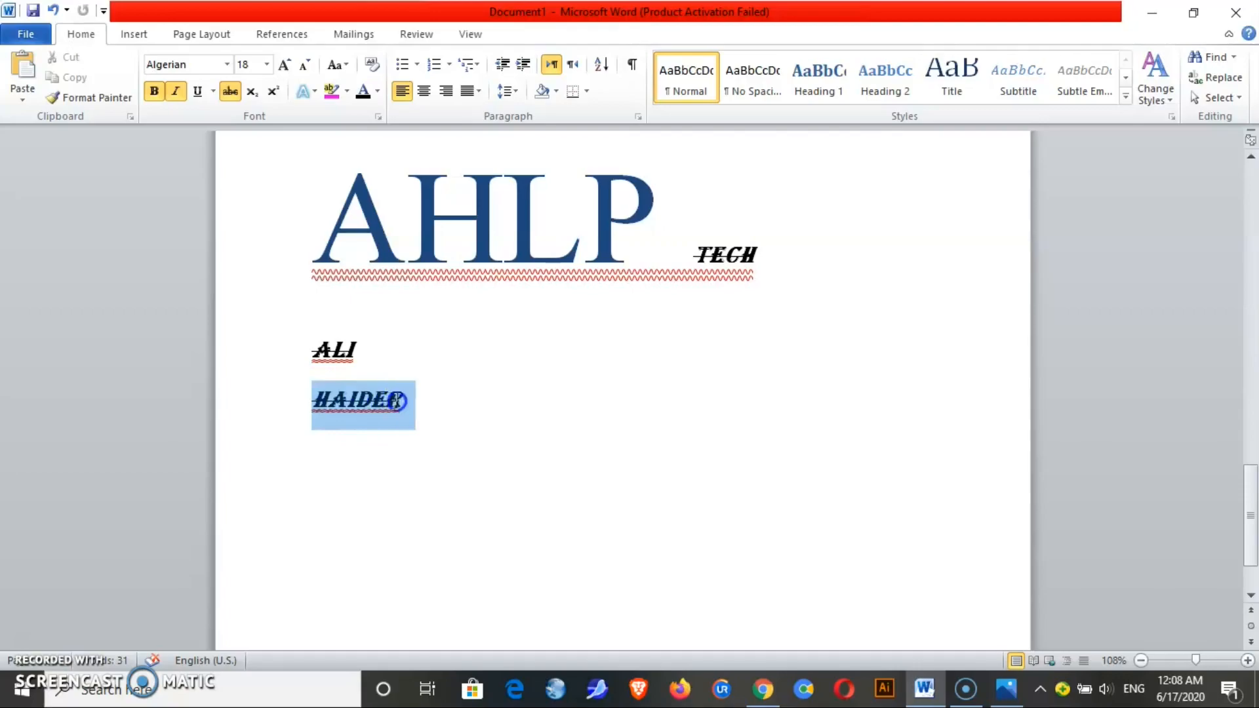
{"action": "left_click", "coordinate": [105, 98]}
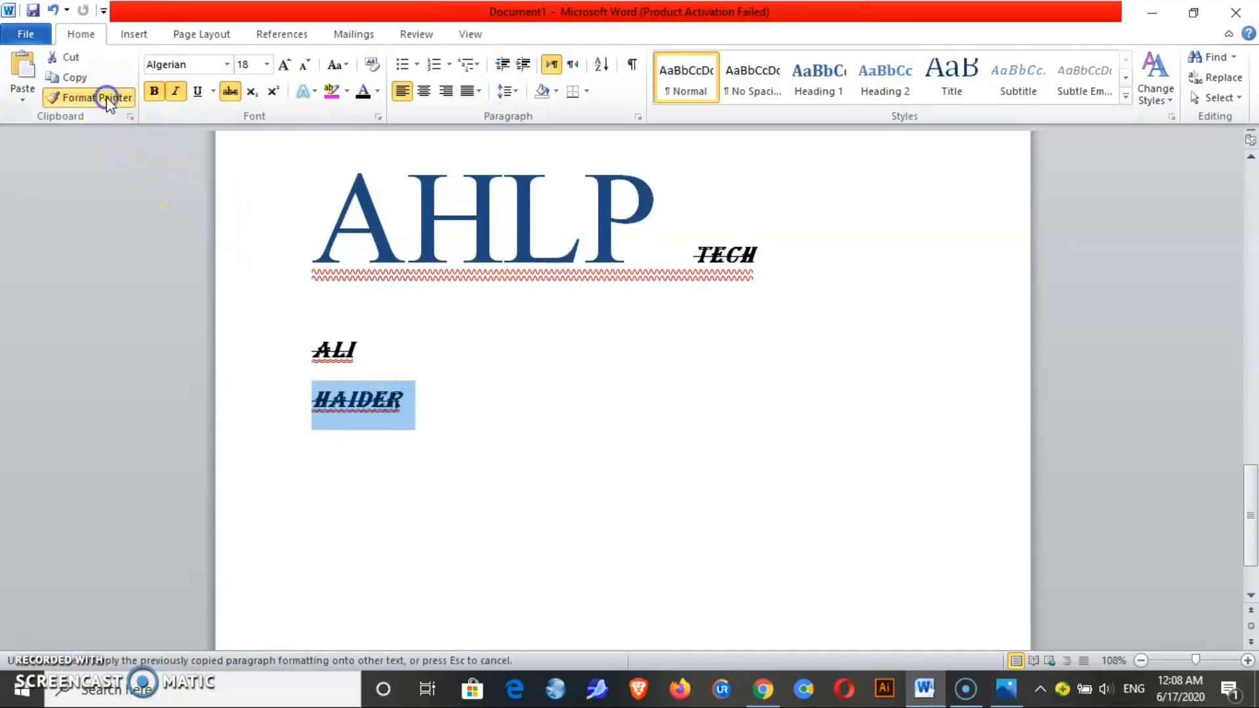
{"action": "left_click", "coordinate": [369, 205]}
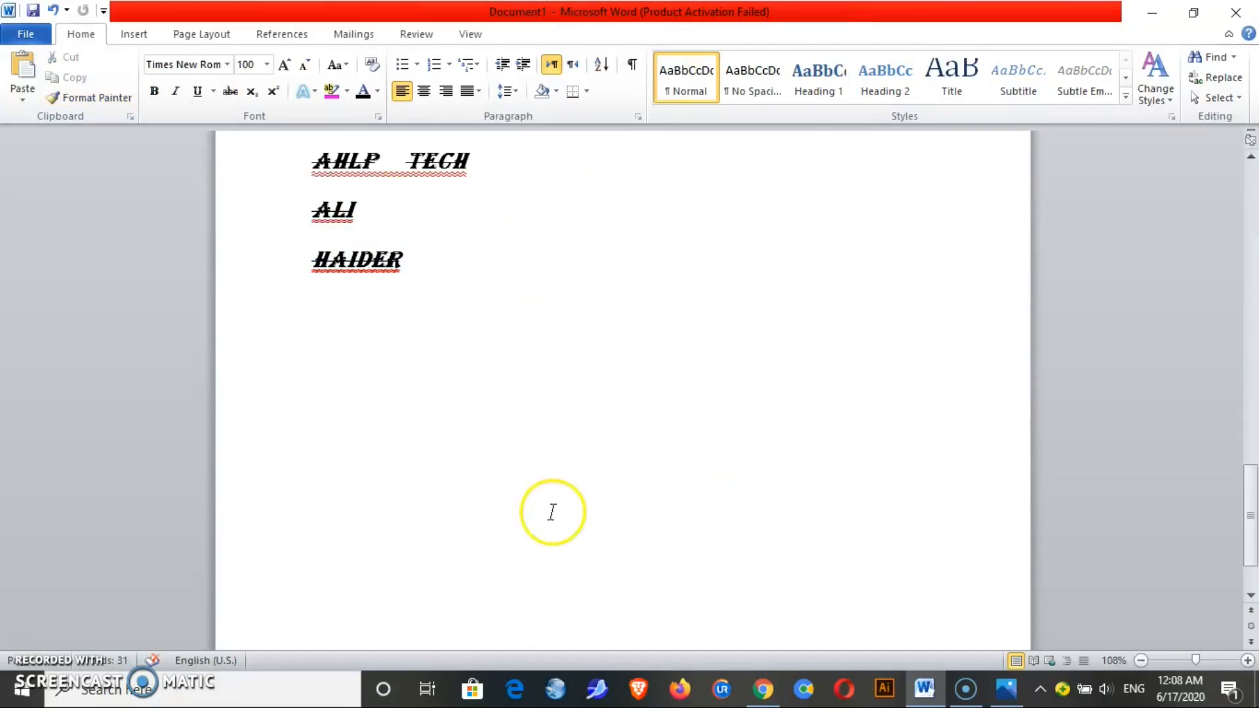
{"action": "left_click_drag", "start_coordinate": [1251, 515], "coordinate": [1253, 446]}
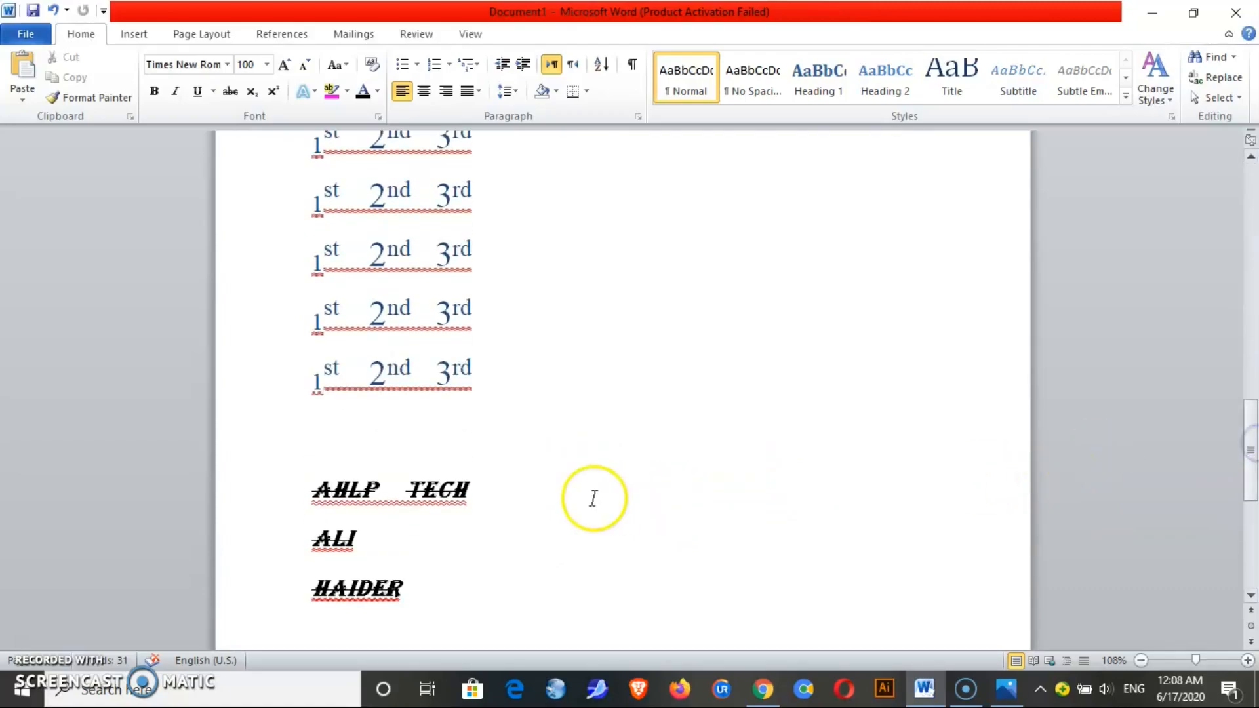
{"action": "left_click", "coordinate": [332, 490]}
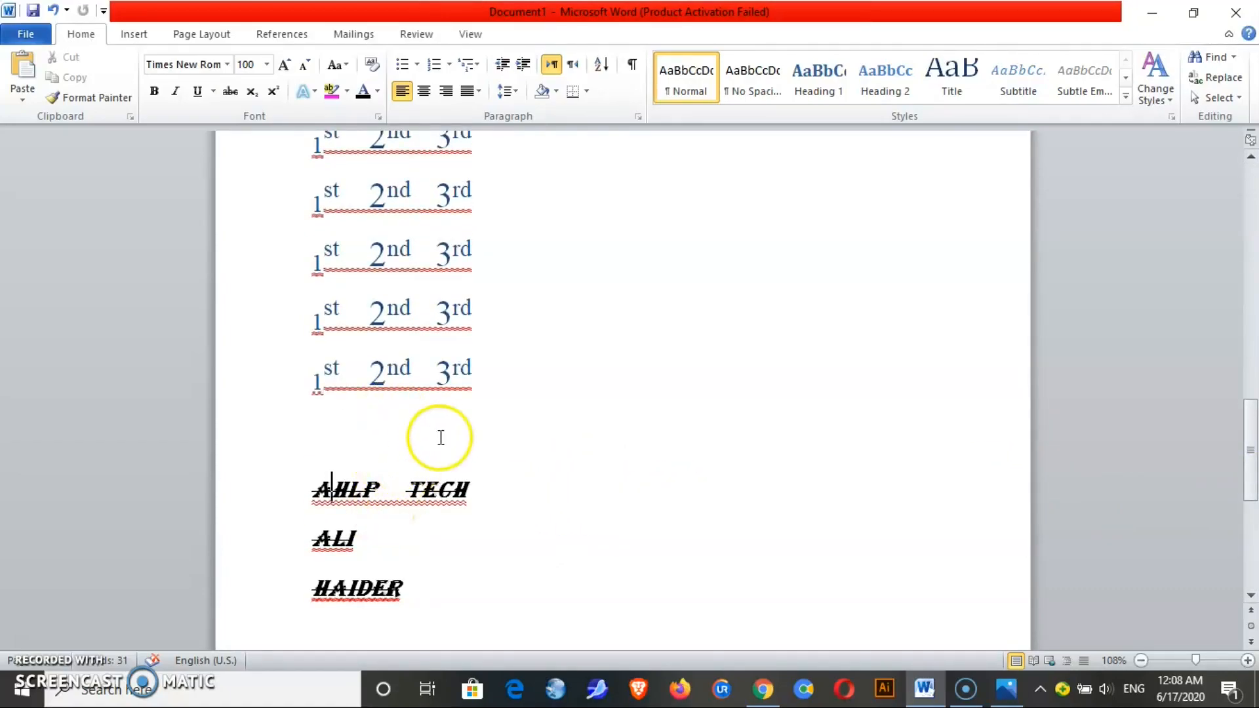
Apply the black text effect with a white outline and shadow to the page's first "1st 2nd 3rd" line.
{"action": "left_click_drag", "start_coordinate": [1251, 472], "coordinate": [1253, 434]}
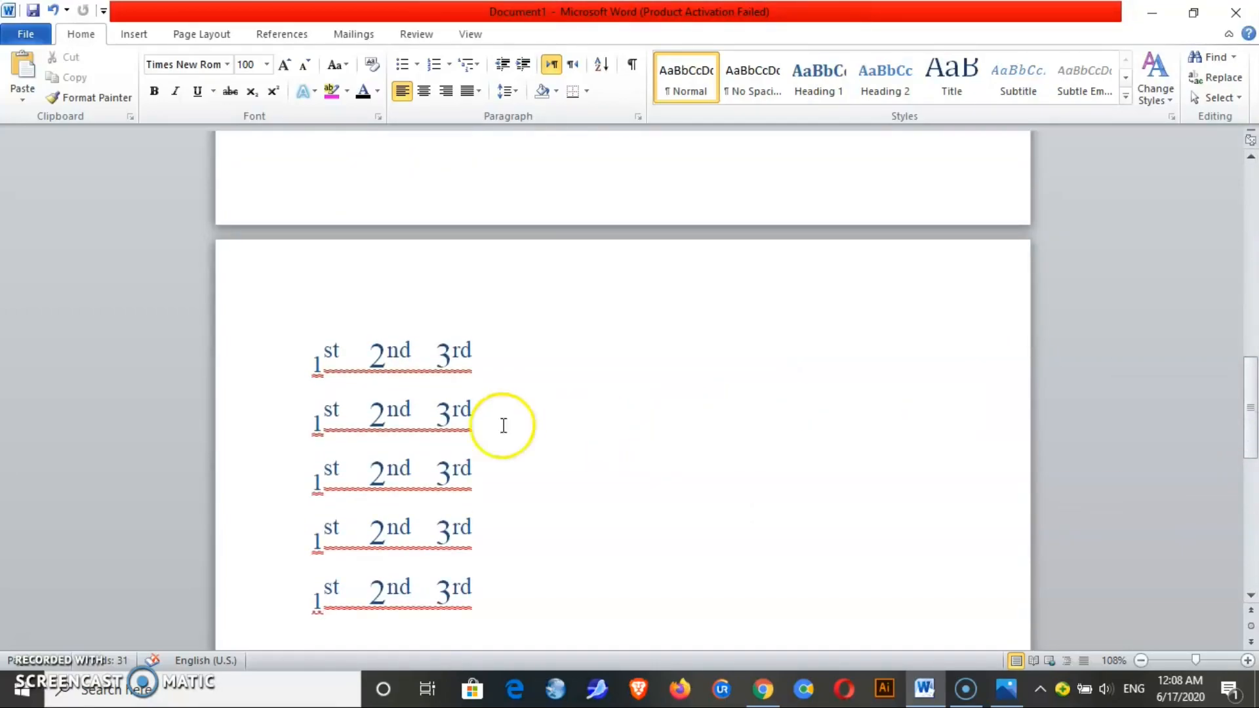
{"action": "left_click_drag", "start_coordinate": [315, 365], "coordinate": [447, 373]}
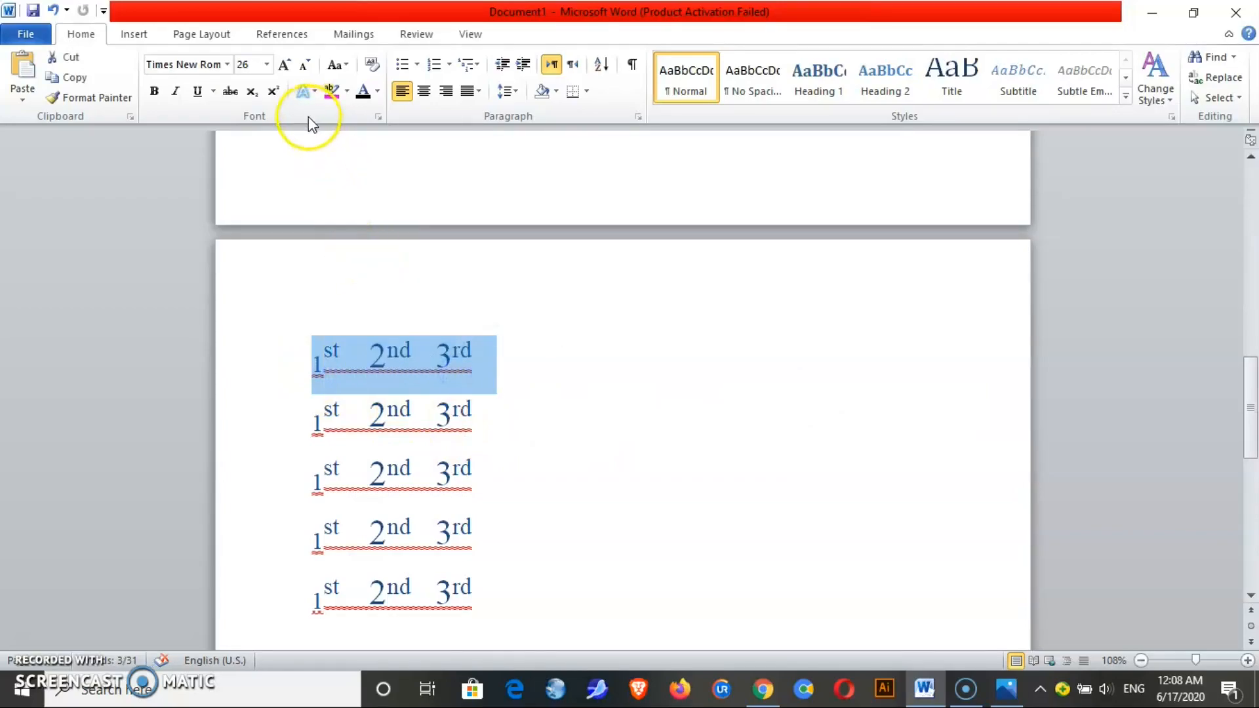
{"action": "left_click", "coordinate": [304, 92]}
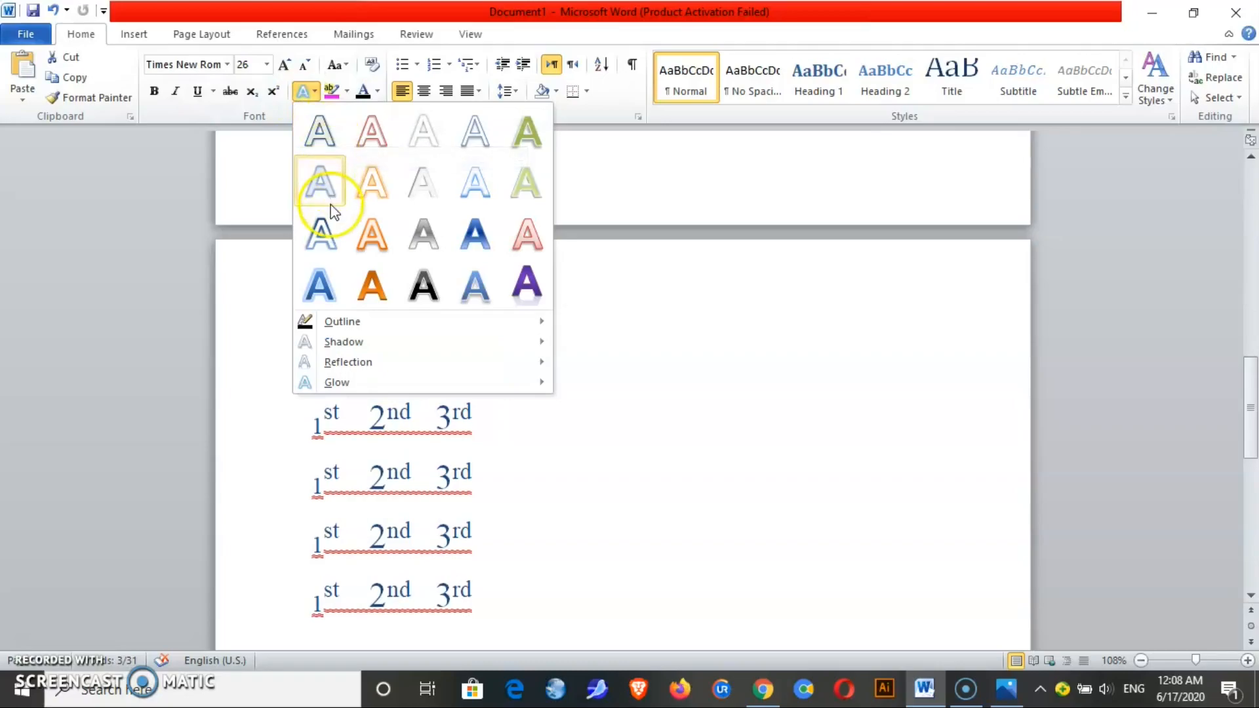
{"action": "left_click", "coordinate": [435, 286]}
{"action": "left_click", "coordinate": [478, 375]}
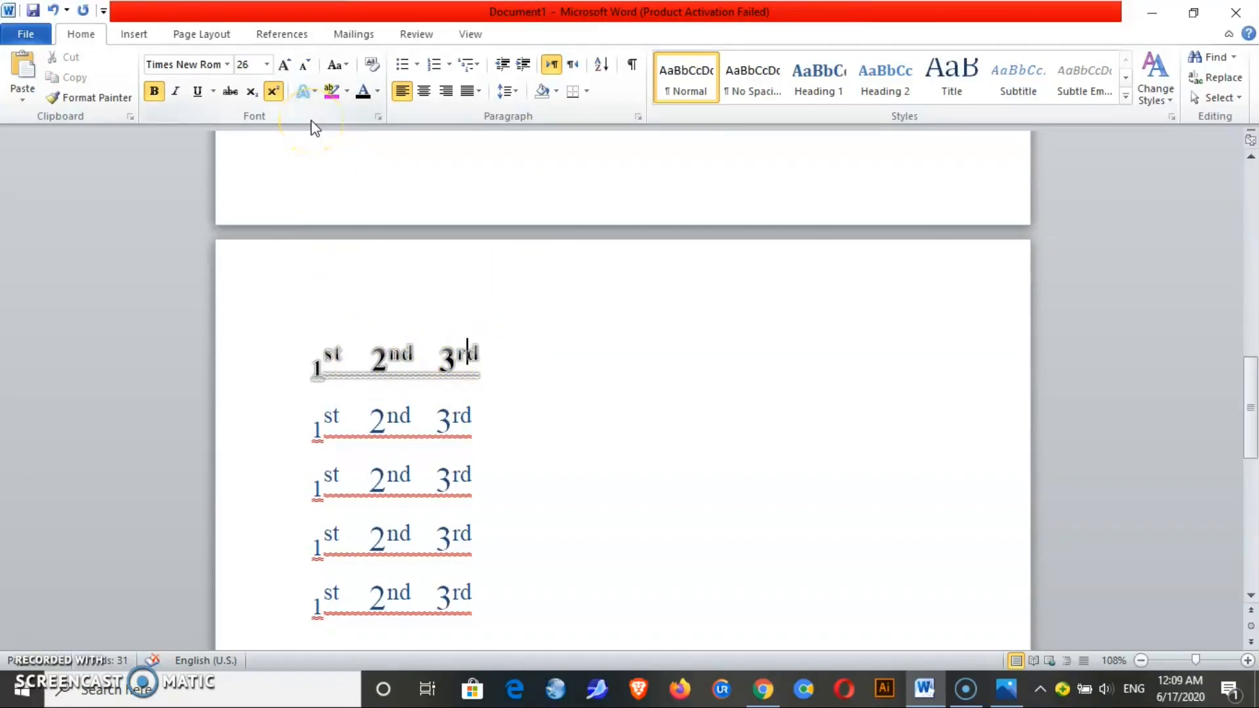
{"action": "left_click", "coordinate": [304, 91]}
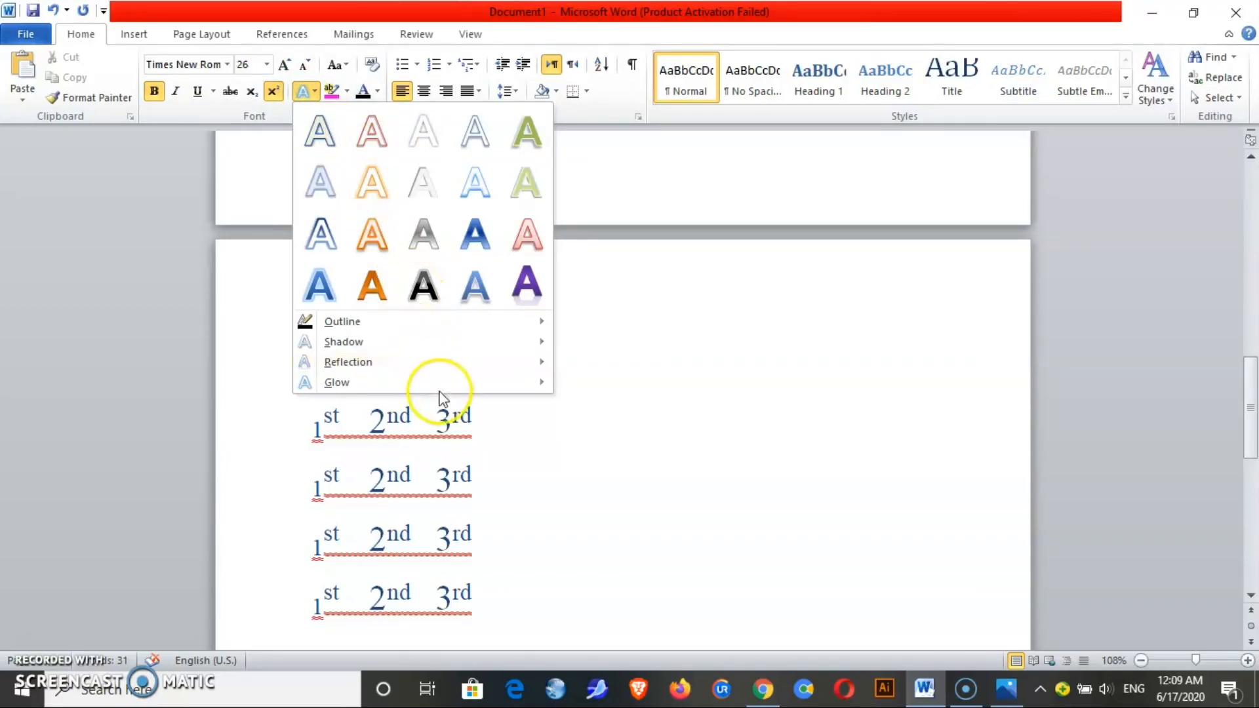
{"action": "left_click", "coordinate": [498, 434]}
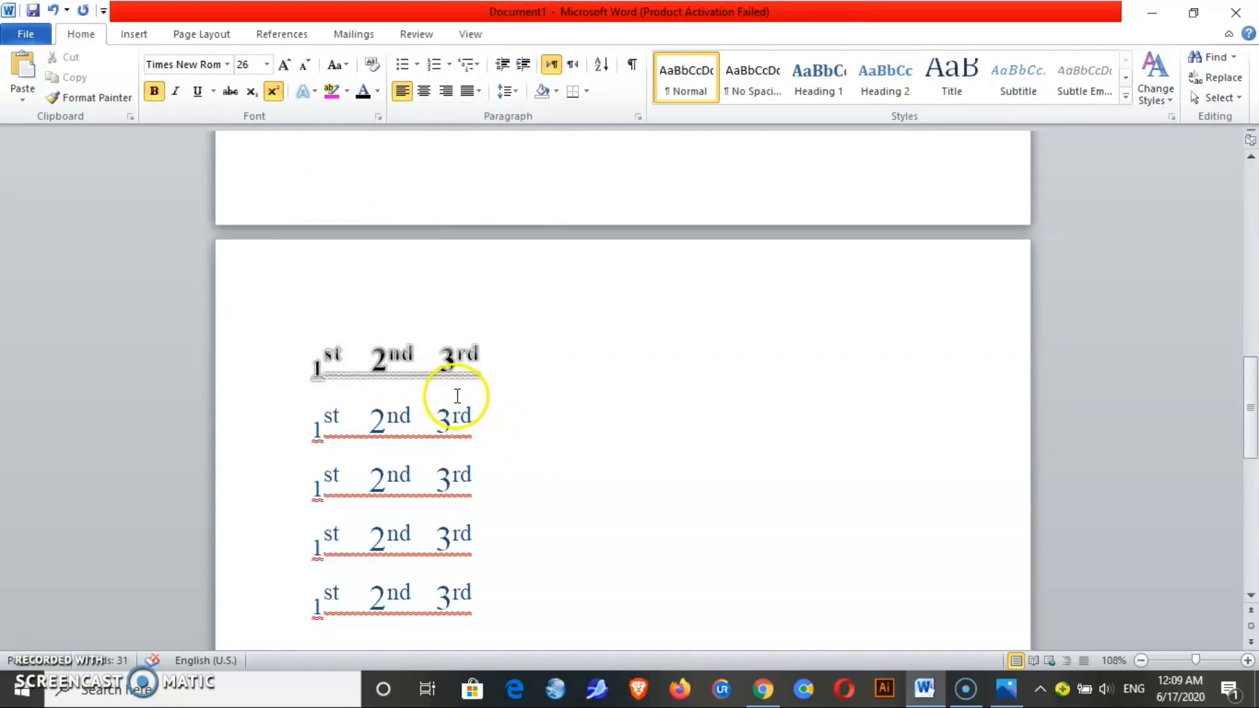
{"action": "left_click", "coordinate": [482, 360]}
{"action": "left_click", "coordinate": [505, 366]}
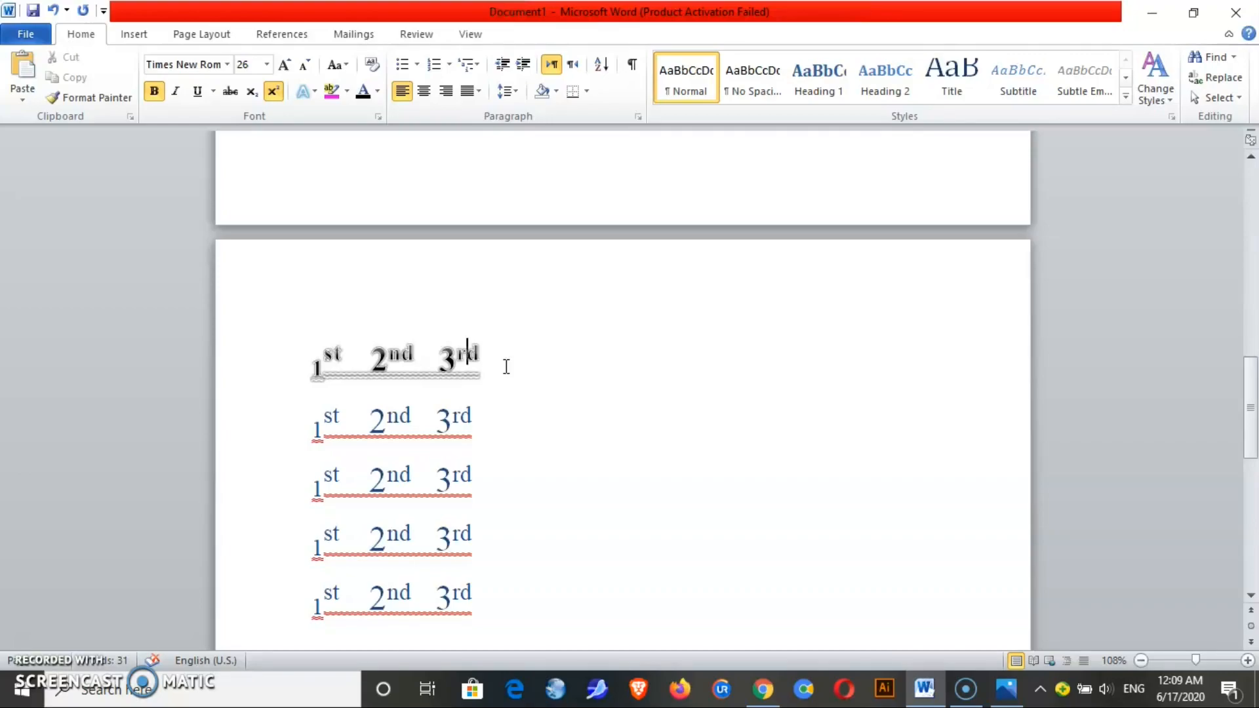
Clear all formatting from the second "1st 2nd 3rd" line on the page.
{"action": "left_click", "coordinate": [484, 433]}
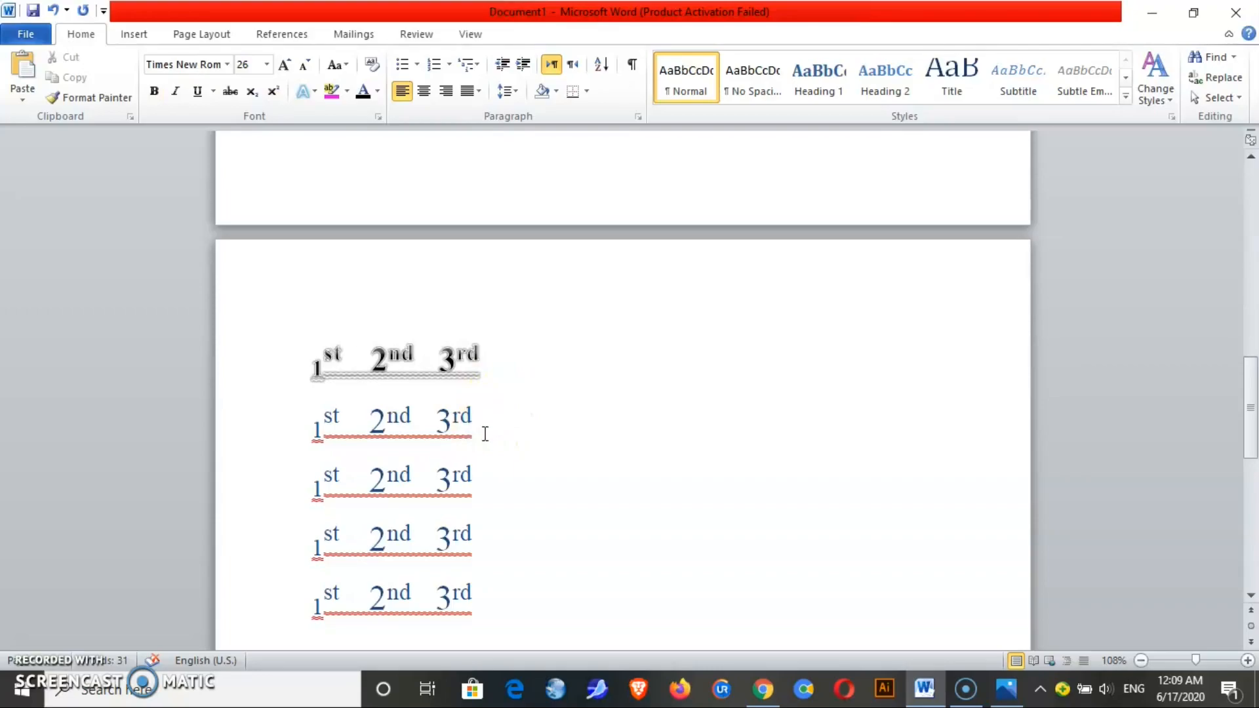
{"action": "left_click", "coordinate": [373, 67]}
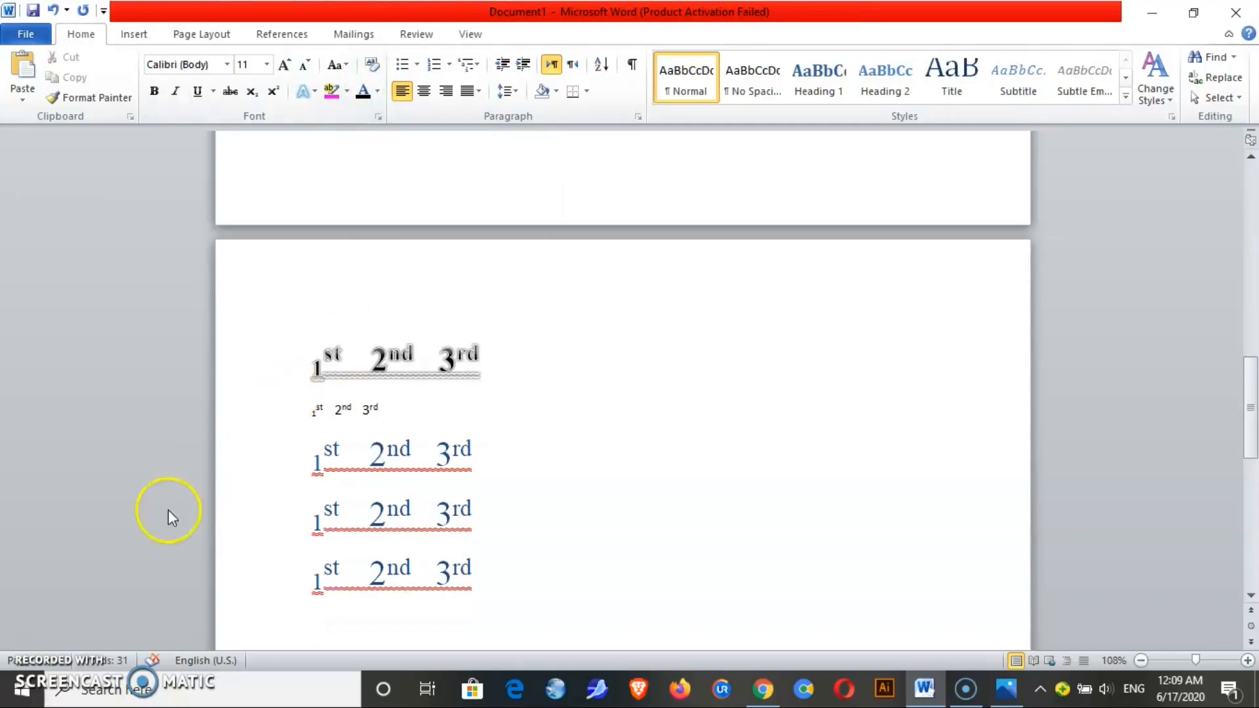